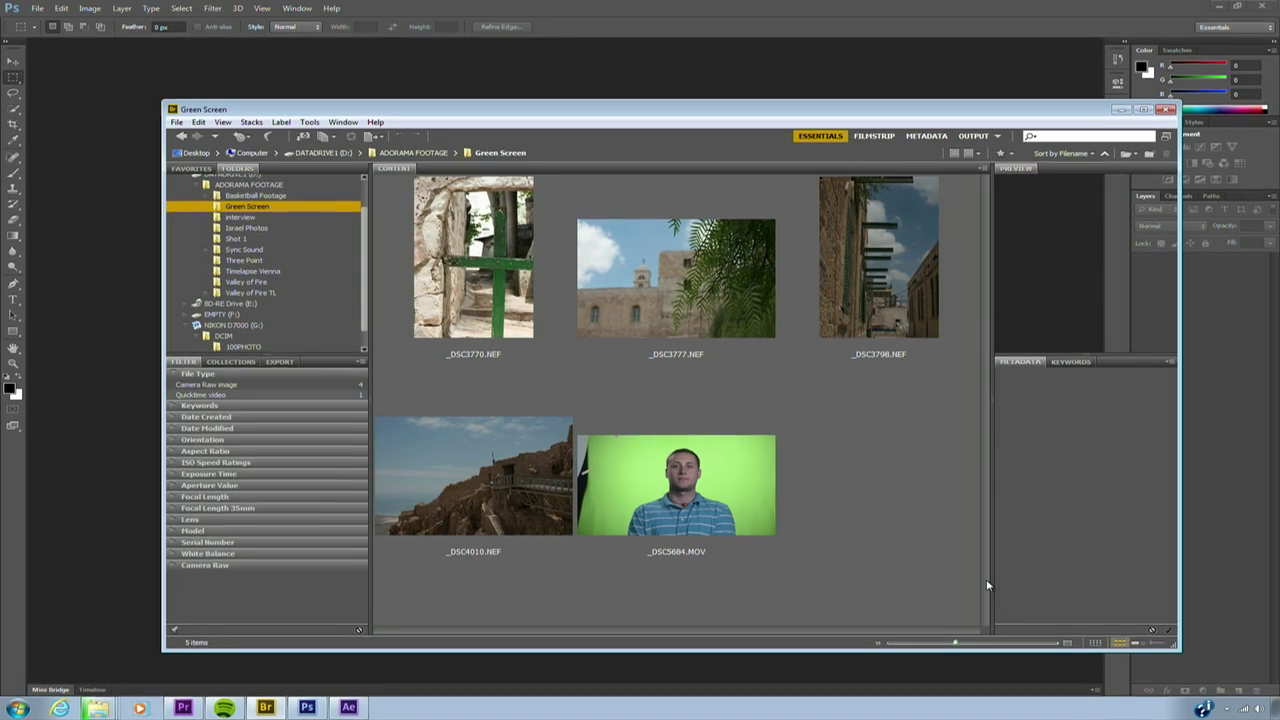
Step: Select the cliff fortress photo and the other NEF stills in Bridge, leaving out the MOV video
{"action": "left_click", "coordinate": [474, 470]}
{"action": "left_click_drag", "start_coordinate": [905, 350], "coordinate": [540, 252]}
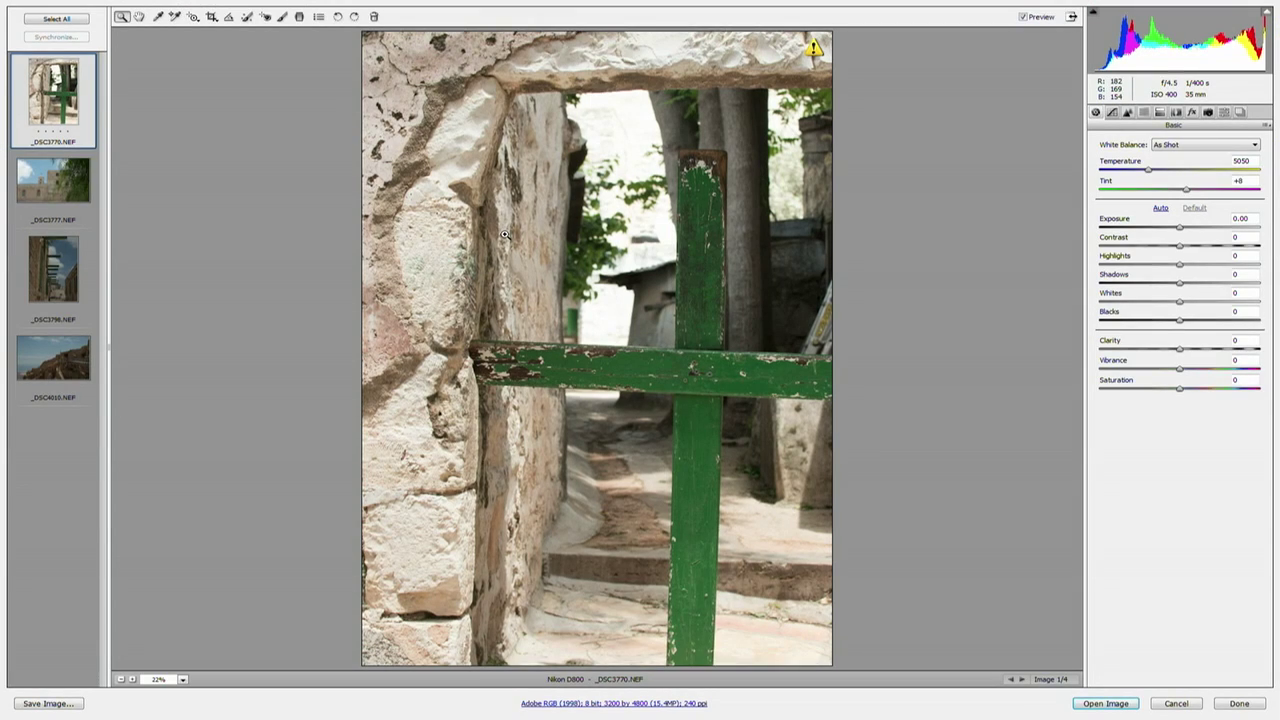
Step: Enlarge the preview, browse the filmstrip photos, and settle on _DSC3777.NEF for editing
{"action": "key", "text": "ctrl+plus"}
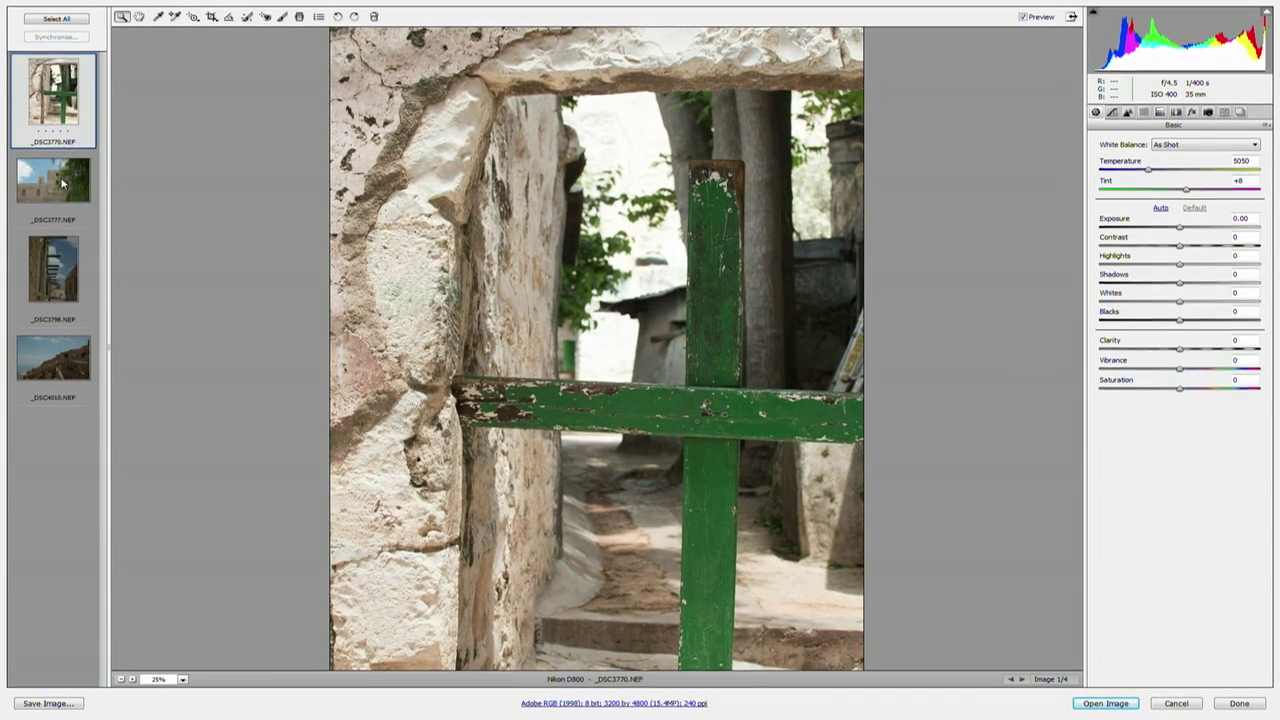
{"action": "left_click", "coordinate": [55, 180]}
{"action": "left_click", "coordinate": [43, 280]}
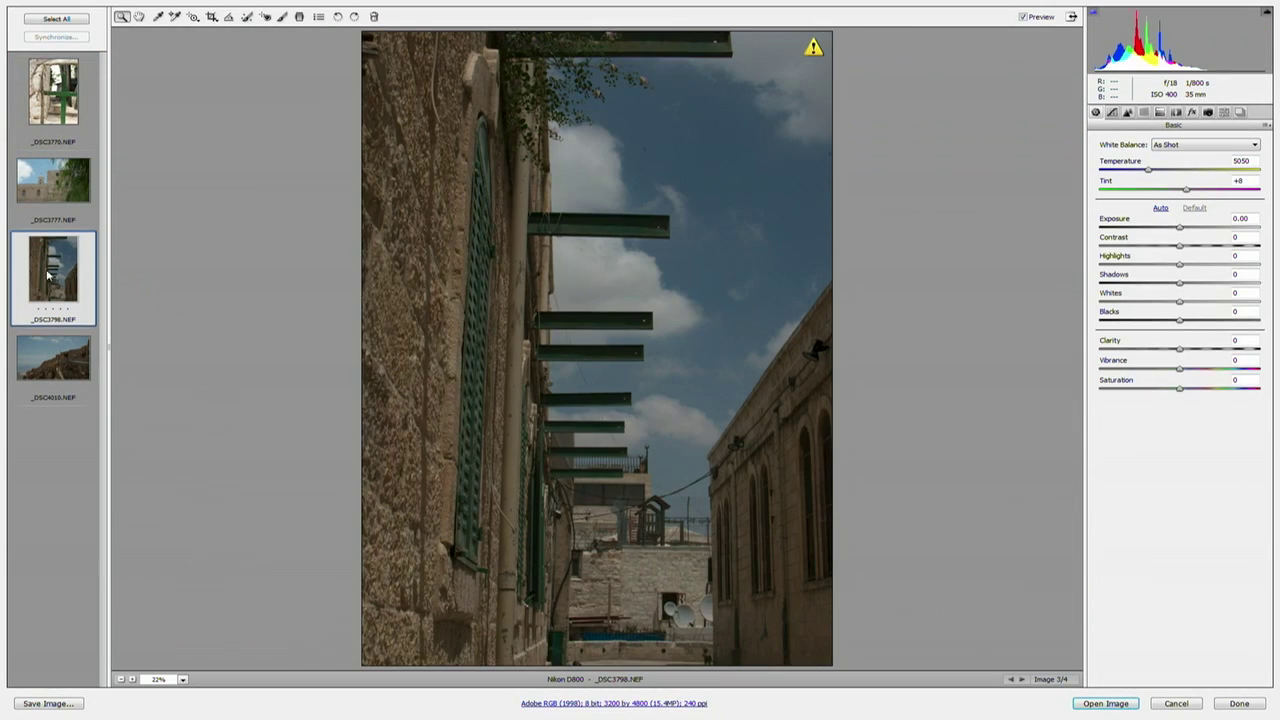
{"action": "key", "text": "Down"}
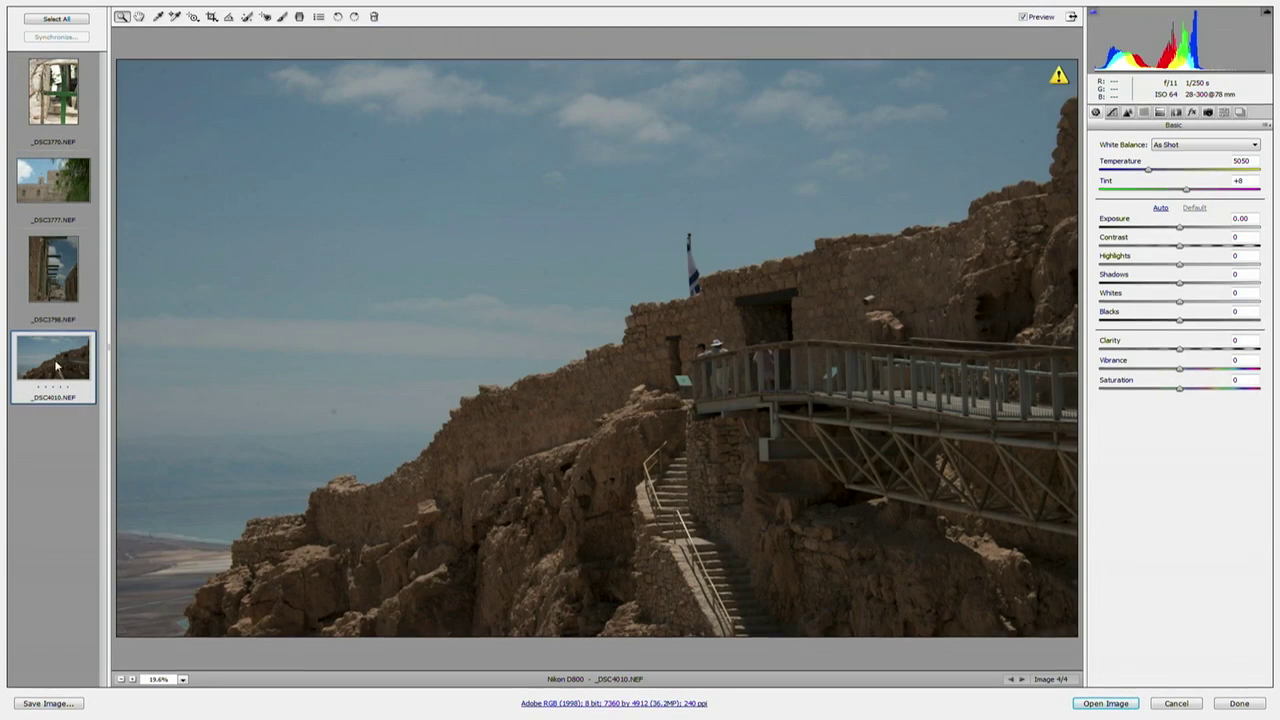
{"action": "left_click", "coordinate": [78, 204]}
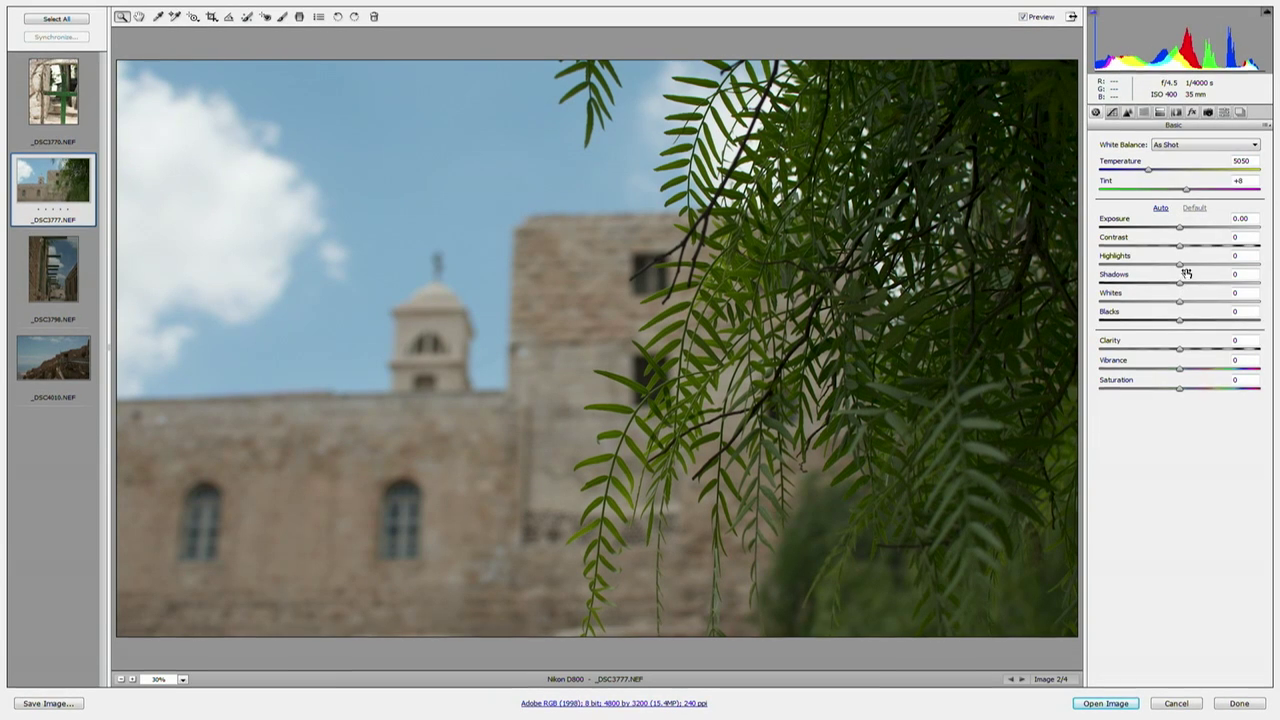
Step: Give _DSC3777 Clarity +68, Exposure -0.15, Highlights -52 and Whites -48
{"action": "left_click_drag", "start_coordinate": [1173, 352], "coordinate": [1083, 348]}
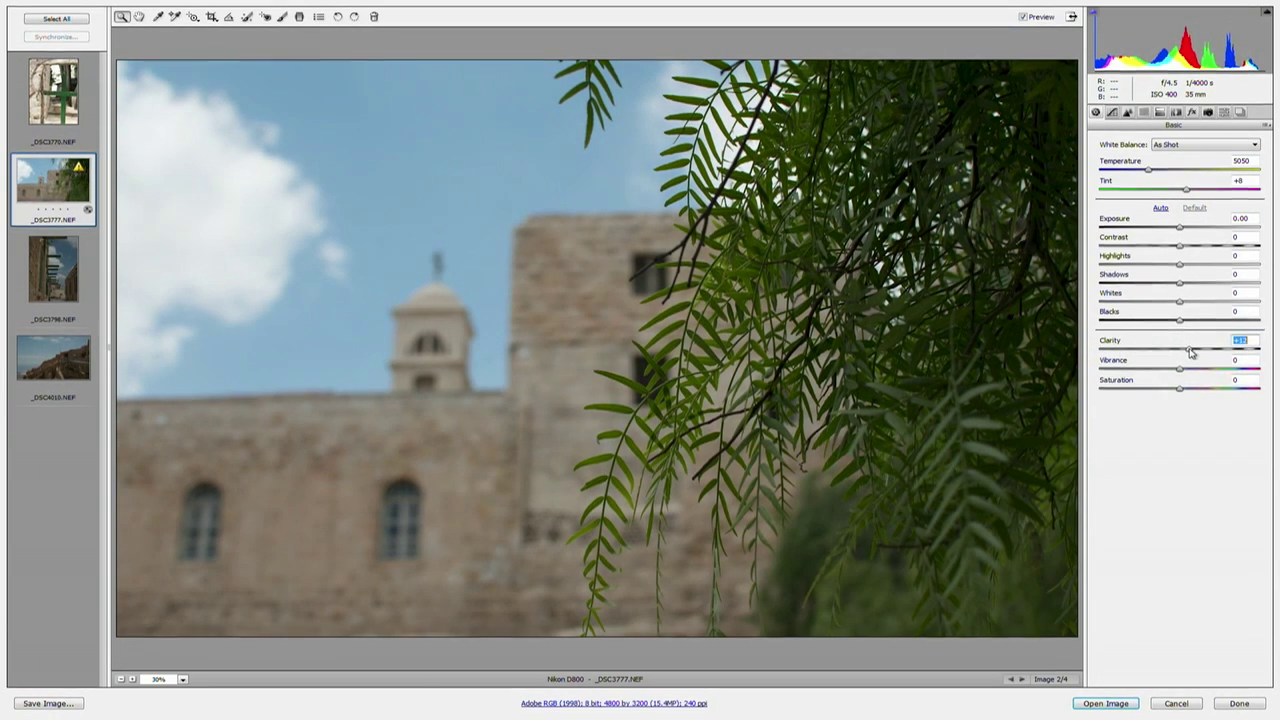
{"action": "mouse_move", "coordinate": [1203, 348]}
{"action": "left_mouse_down"}
{"action": "mouse_move", "coordinate": [1278, 328]}
{"action": "mouse_move", "coordinate": [1200, 348]}
{"action": "left_mouse_up"}
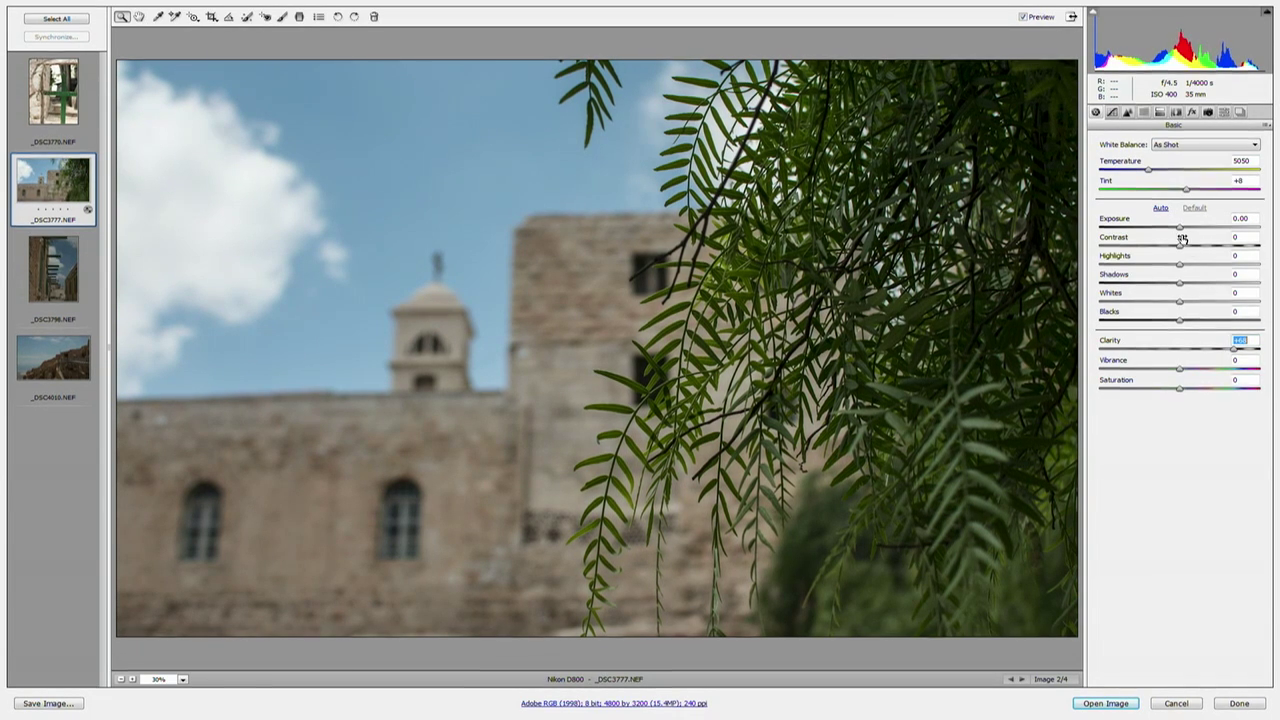
{"action": "left_click_drag", "start_coordinate": [1177, 232], "coordinate": [1133, 272]}
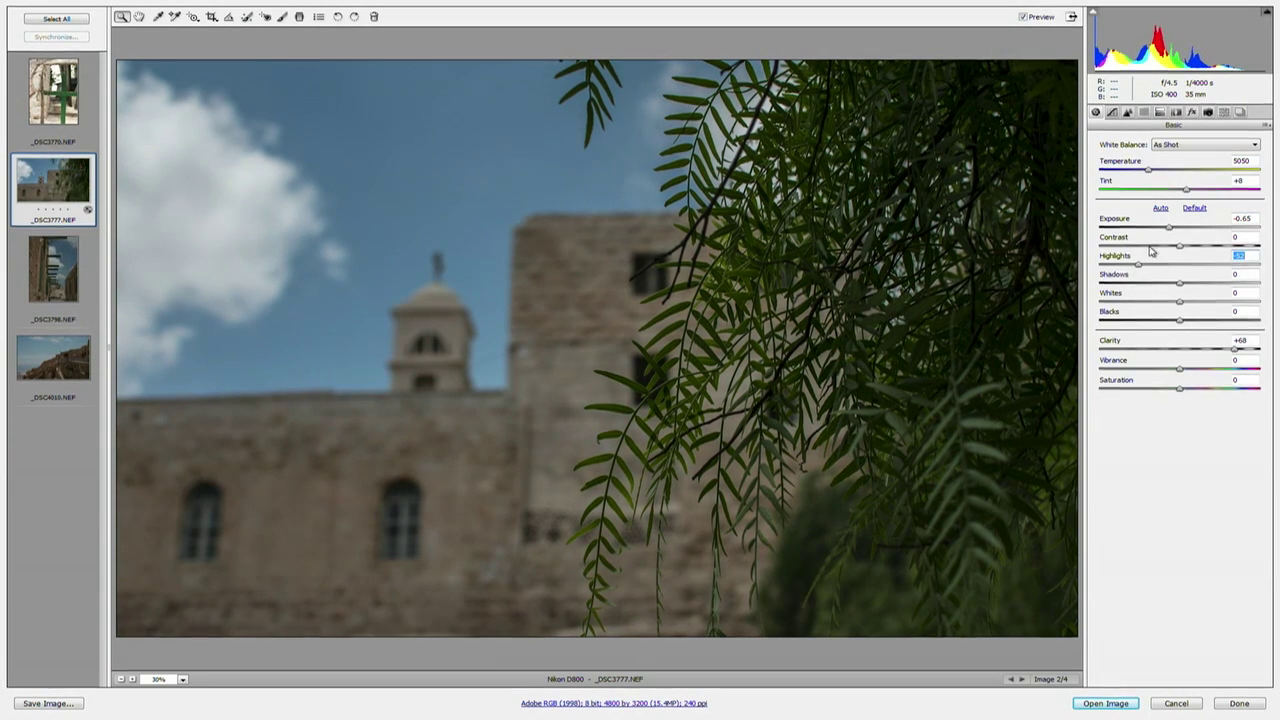
{"action": "left_click_drag", "start_coordinate": [1169, 227], "coordinate": [1177, 229]}
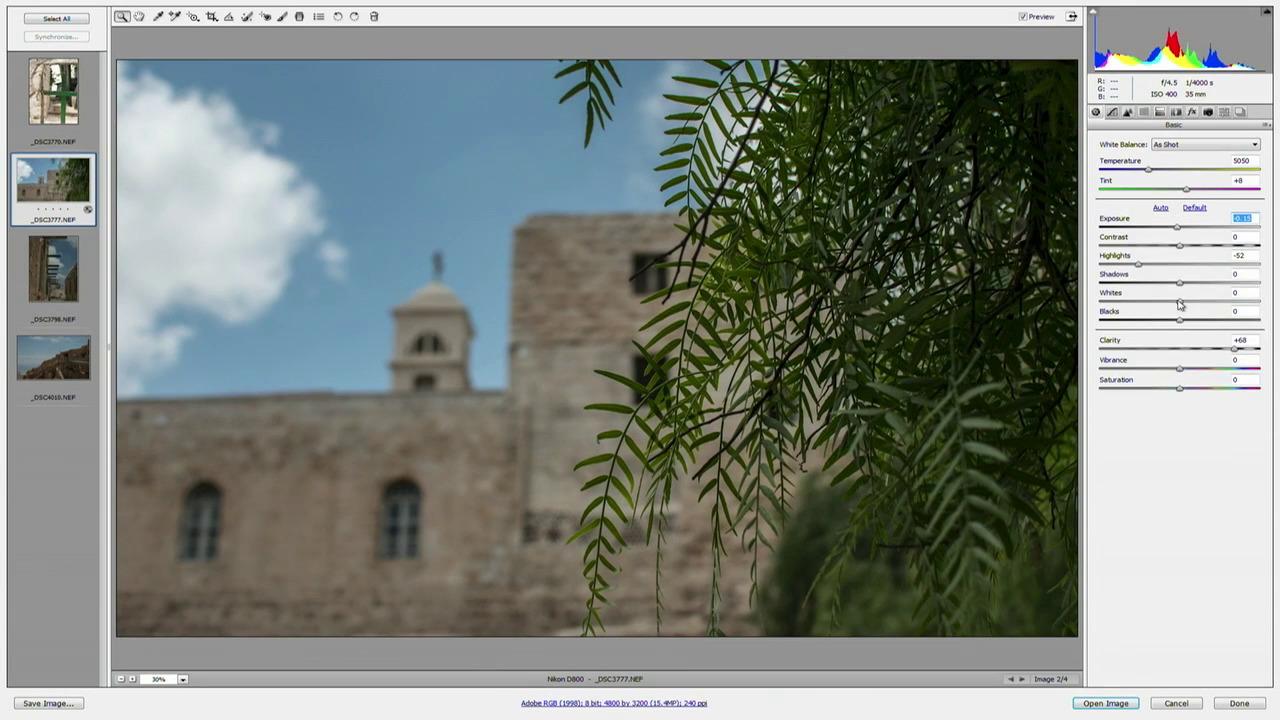
{"action": "left_click_drag", "start_coordinate": [1180, 300], "coordinate": [1141, 300]}
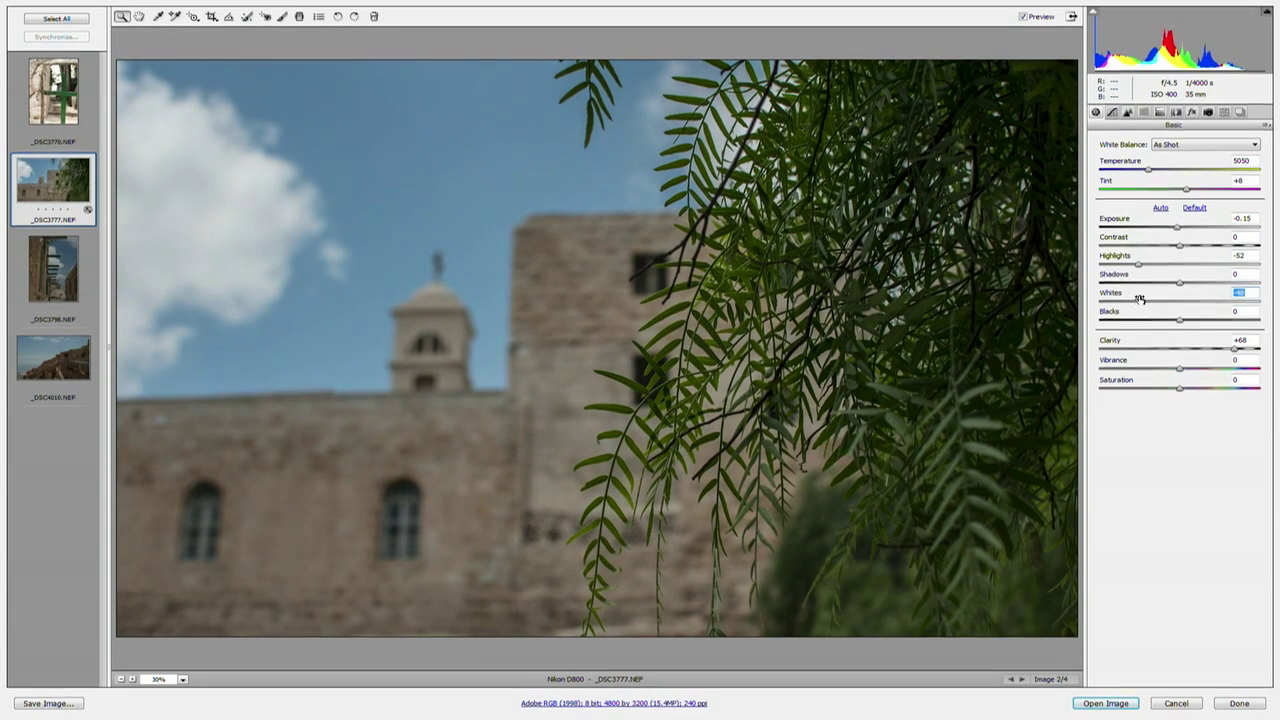
Step: Compare the edit against the original with Preview, then move on to _DSC3798.NEF
{"action": "left_click", "coordinate": [1022, 17]}
{"action": "left_click", "coordinate": [1022, 17]}
{"action": "left_click", "coordinate": [1022, 17]}
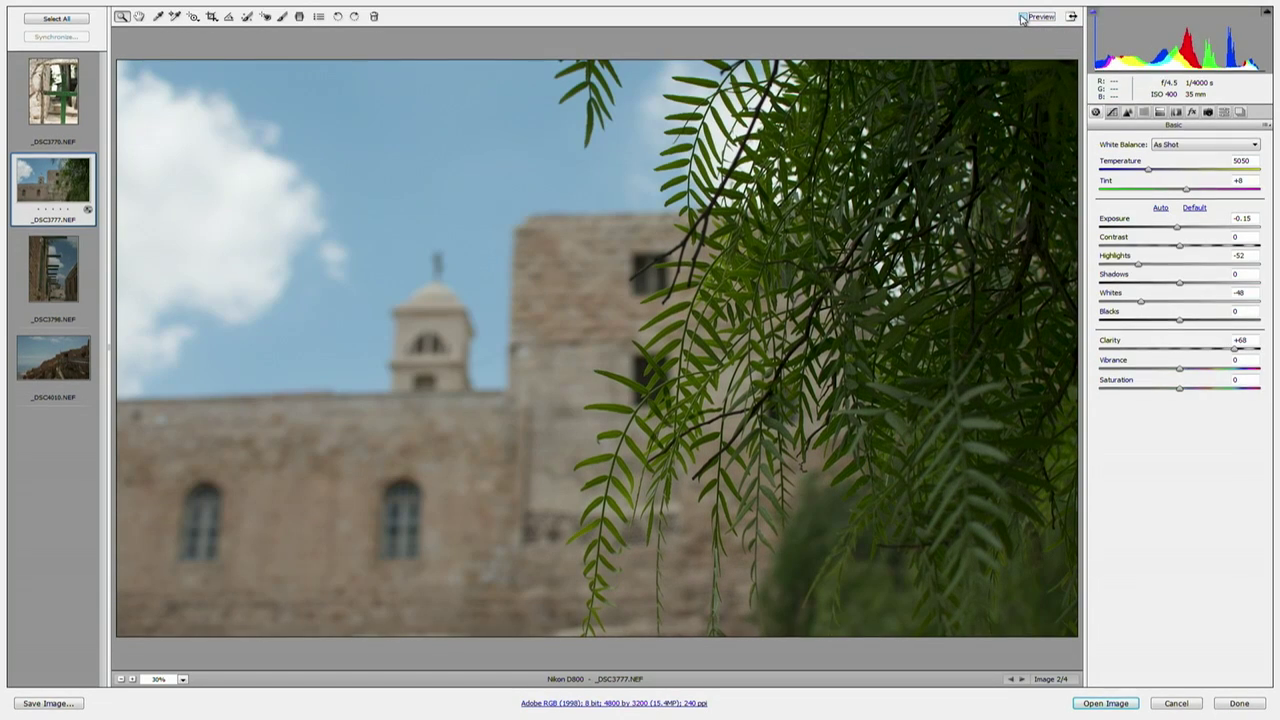
{"action": "left_click", "coordinate": [1022, 17]}
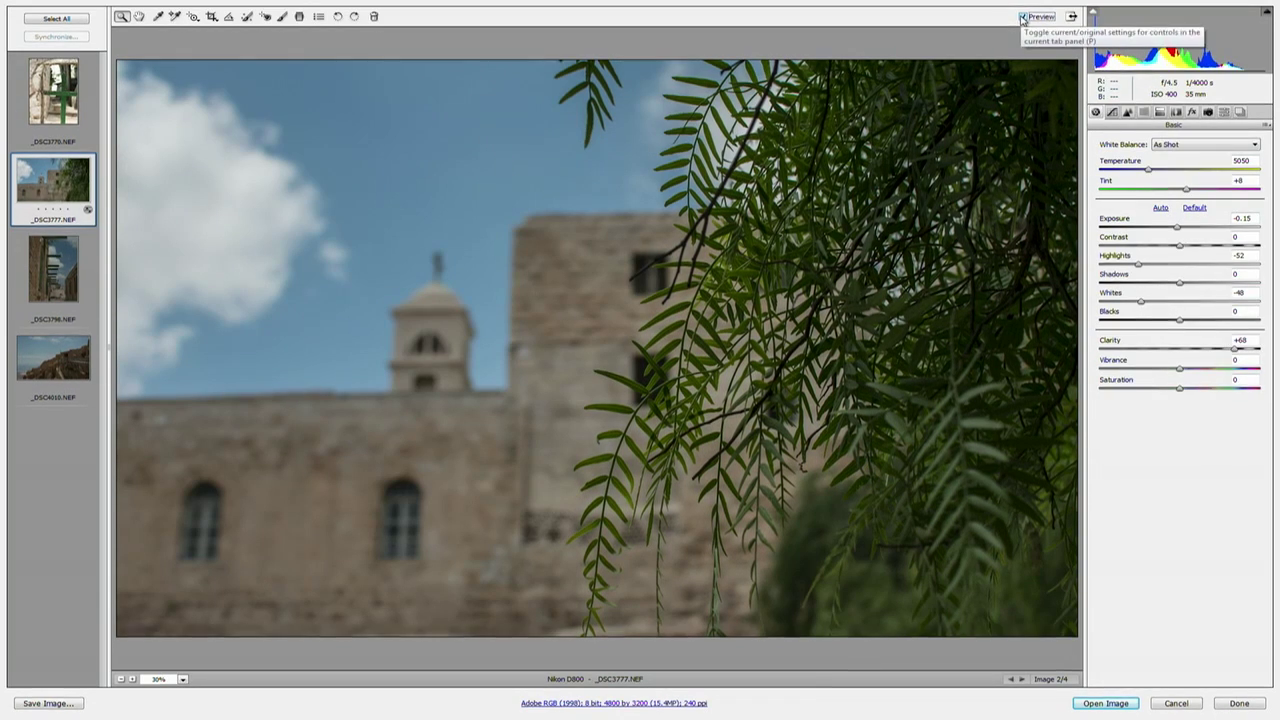
{"action": "left_click", "coordinate": [61, 260]}
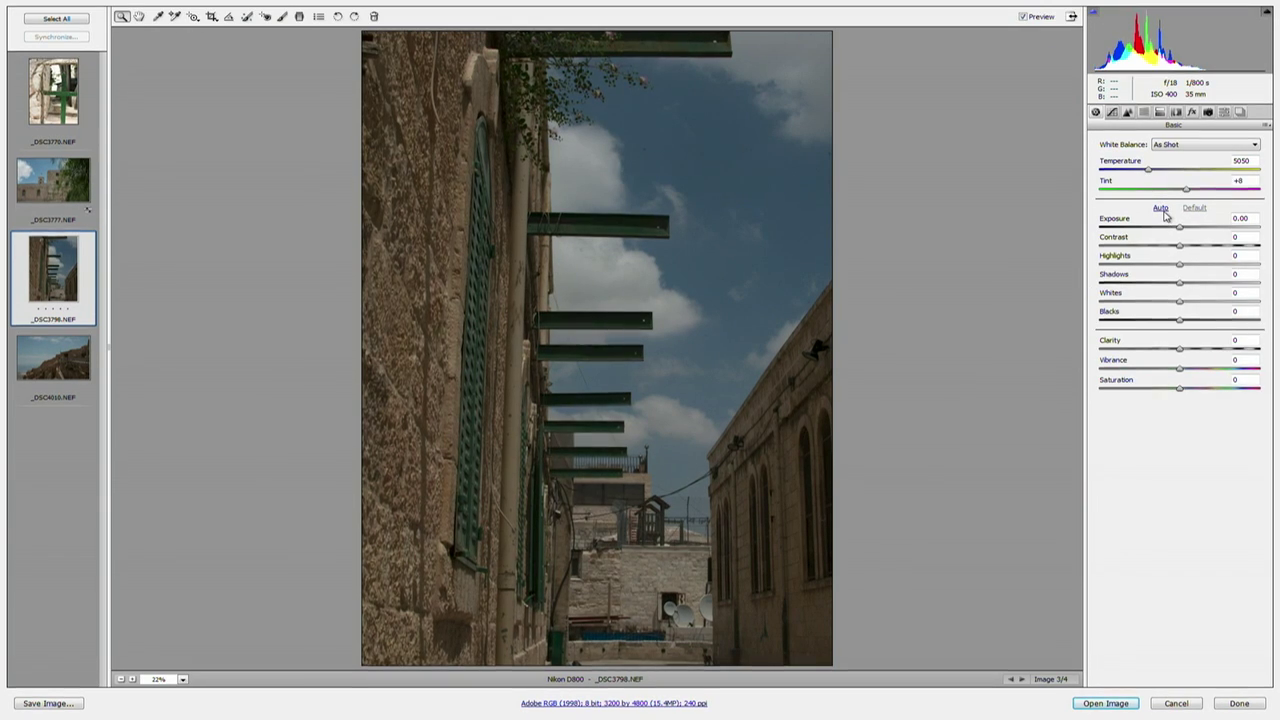
Step: Auto-tone the alley photo _DSC3798, then set Highlights -70, Whites -28 and slightly lower Exposure
{"action": "left_click", "coordinate": [1161, 208]}
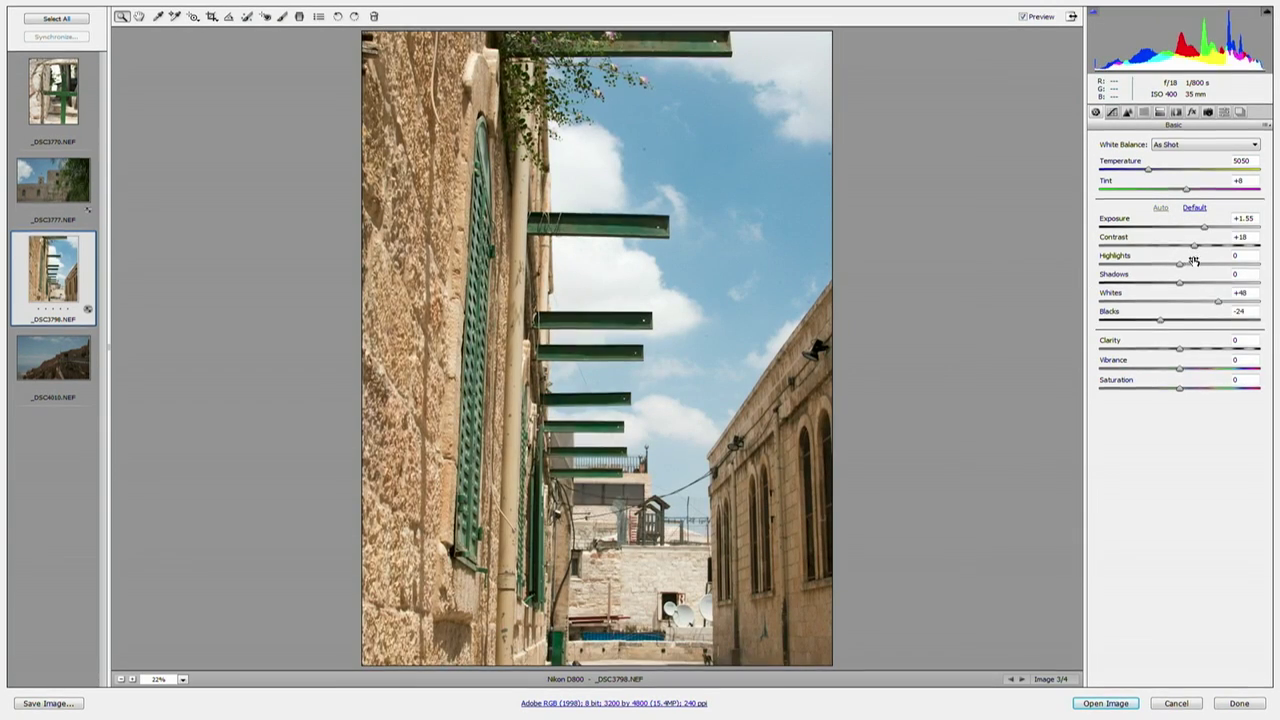
{"action": "left_click_drag", "start_coordinate": [1180, 265], "coordinate": [1123, 264]}
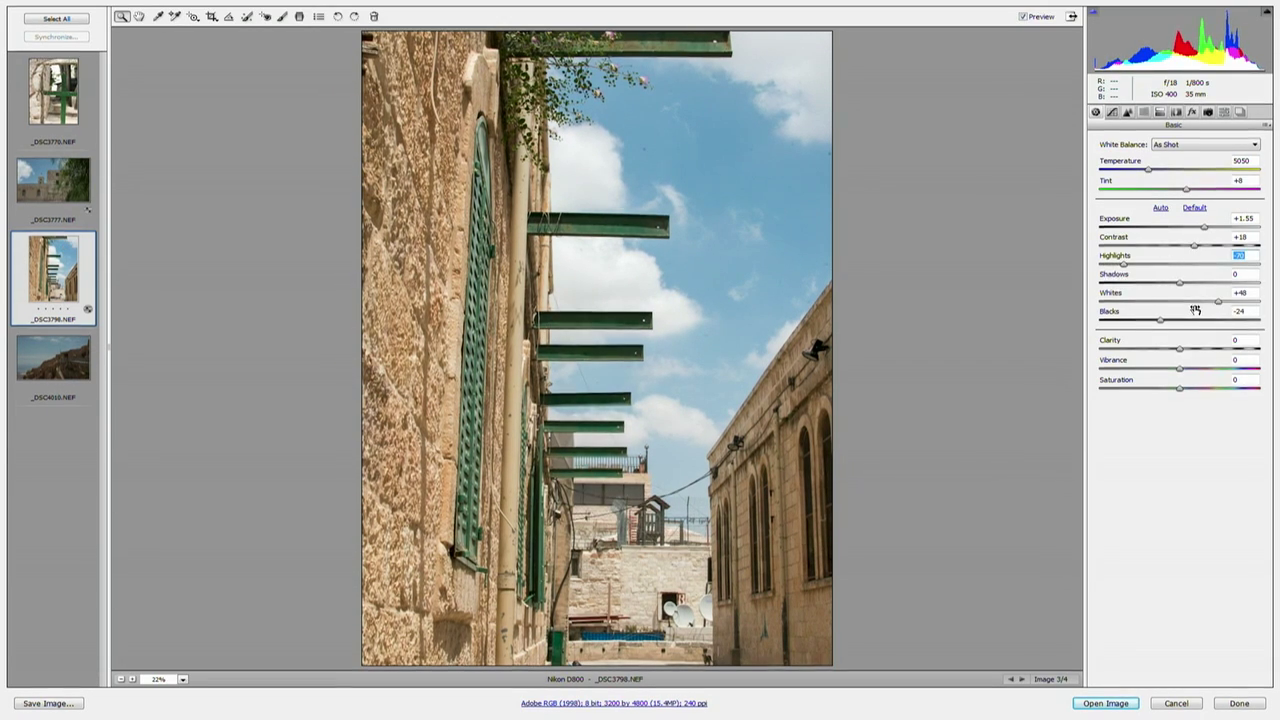
{"action": "left_click_drag", "start_coordinate": [1197, 307], "coordinate": [1184, 297]}
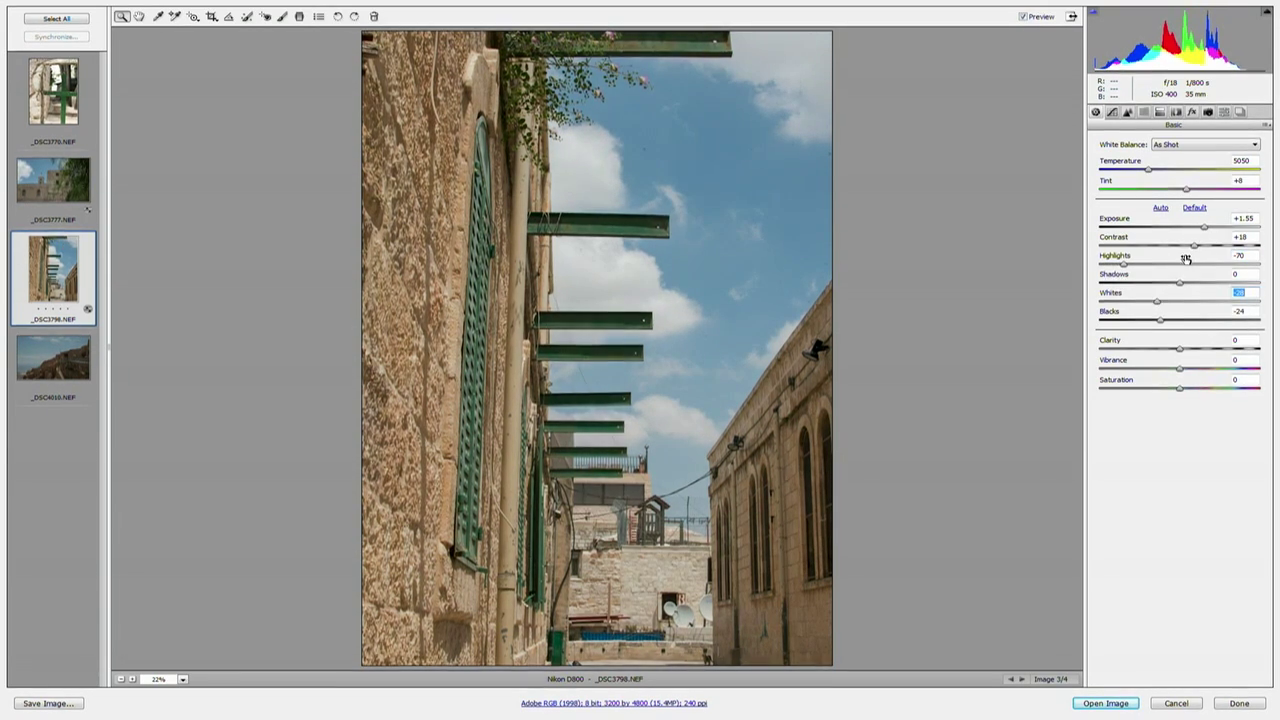
{"action": "left_click_drag", "start_coordinate": [1204, 227], "coordinate": [1193, 226]}
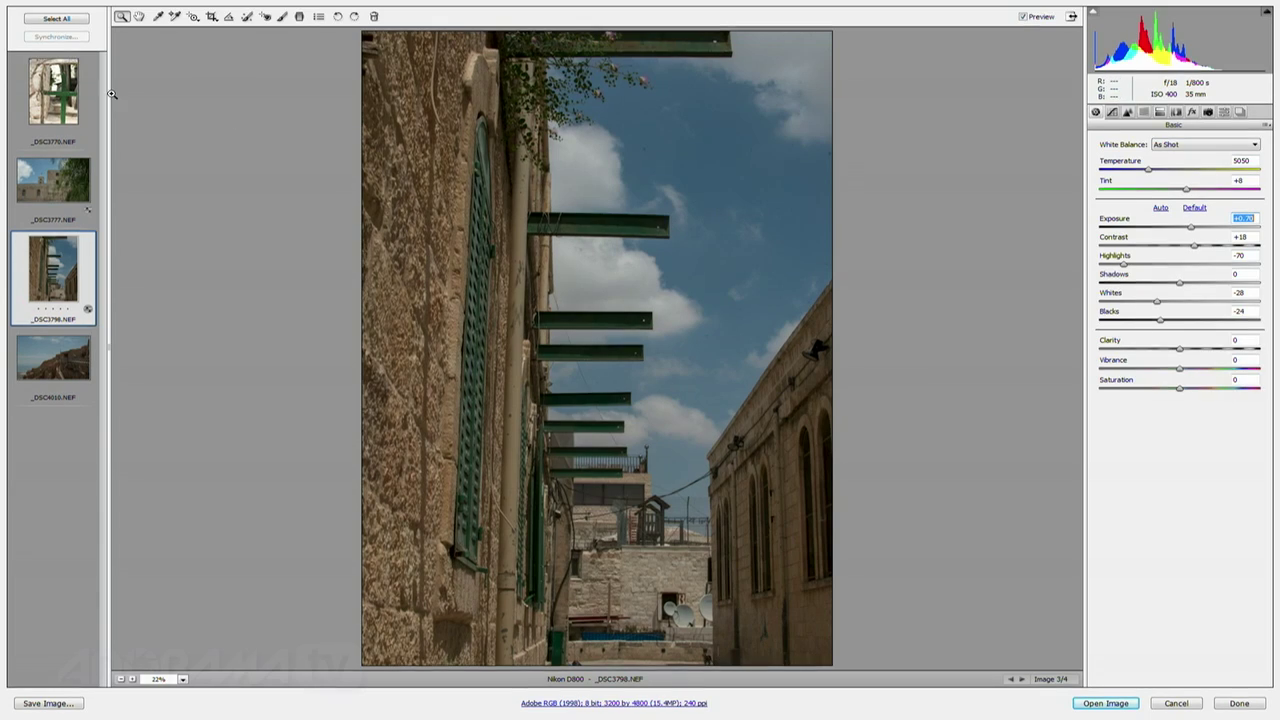
Step: Auto-tone the stone doorway photo _DSC3770 and nudge its Exposure brighter
{"action": "left_click", "coordinate": [53, 90]}
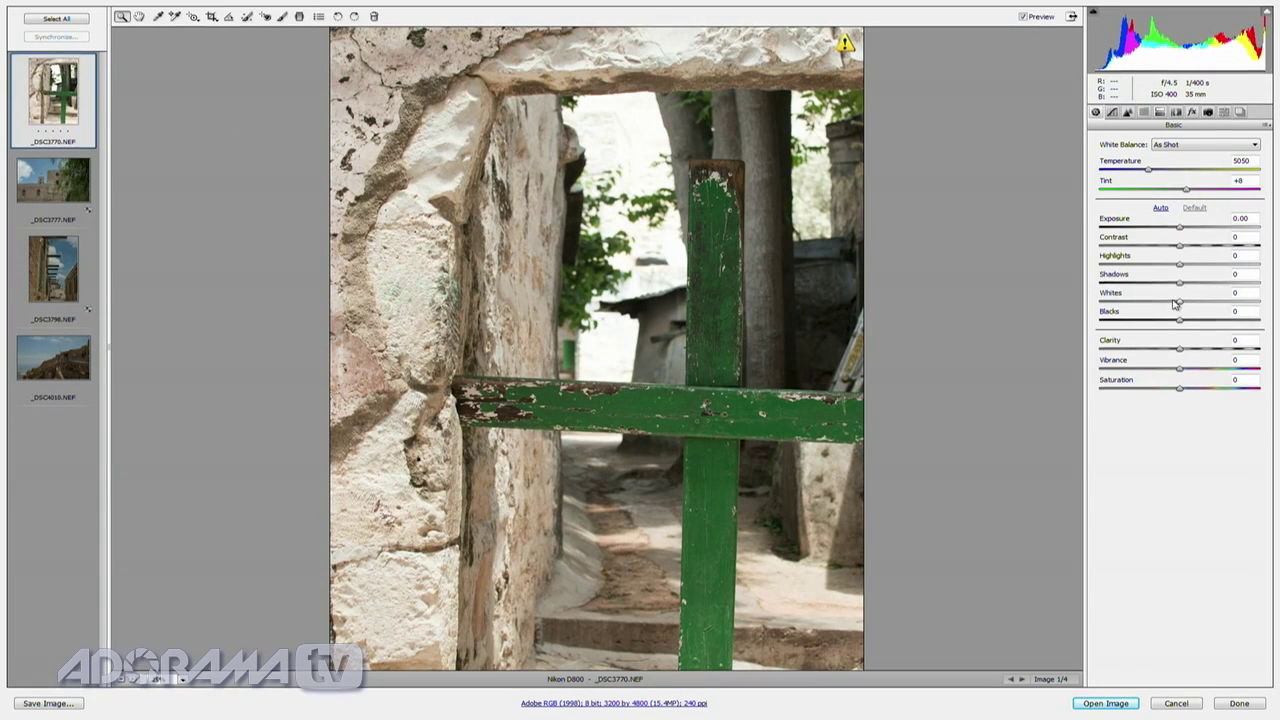
{"action": "left_click", "coordinate": [1161, 209]}
{"action": "left_click", "coordinate": [1160, 227]}
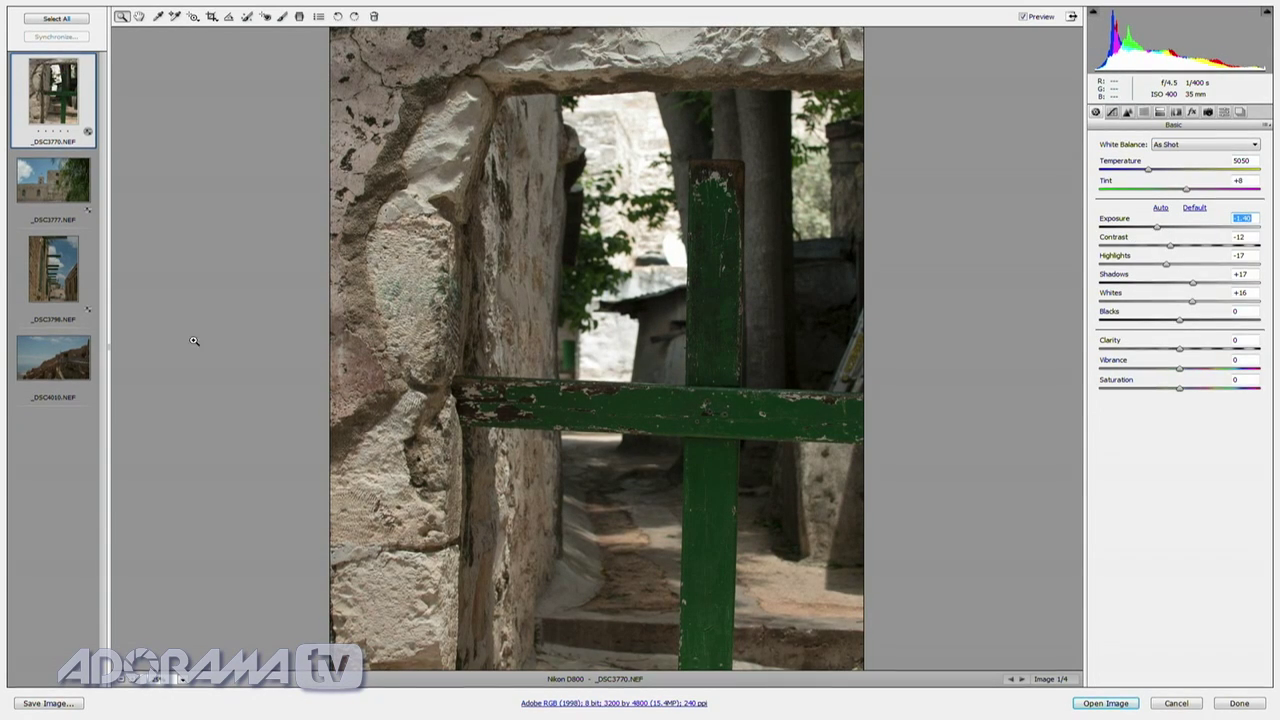
Step: Tone the cliff fortress photo _DSC4010 with Exposure +0.55 and brighter shadows
{"action": "left_click", "coordinate": [52, 358]}
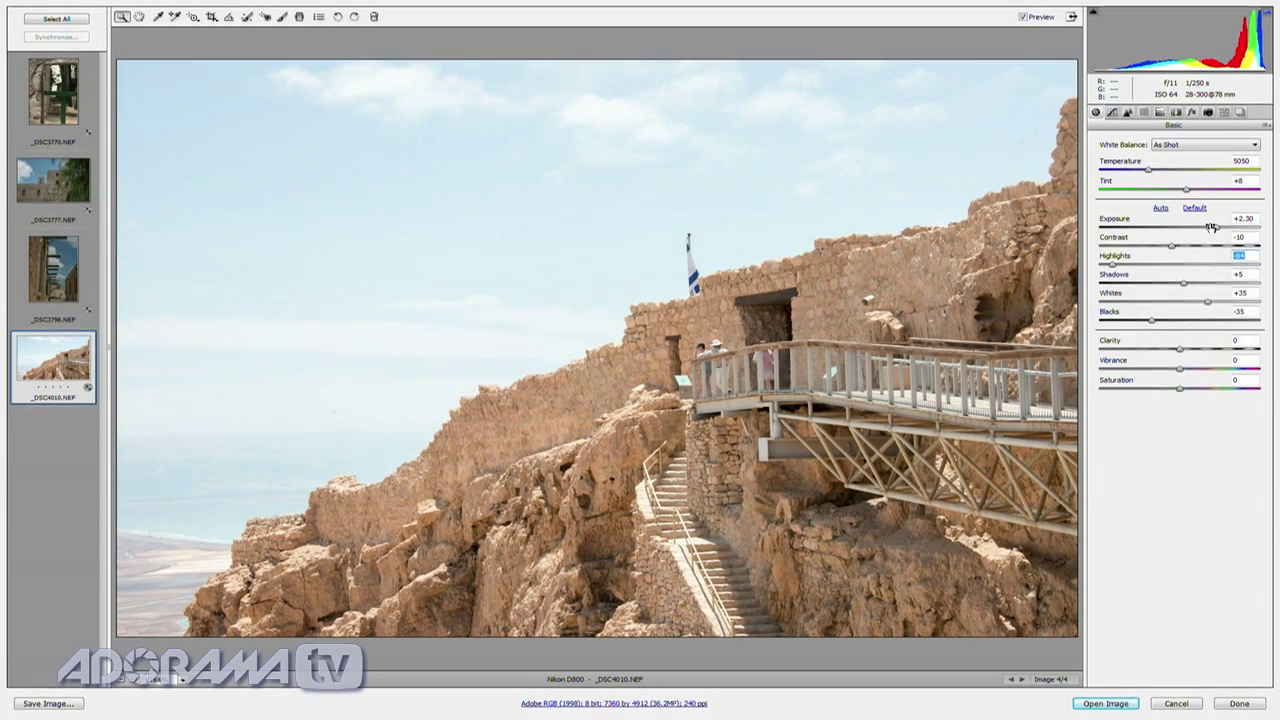
{"action": "left_click_drag", "start_coordinate": [1211, 227], "coordinate": [1188, 227]}
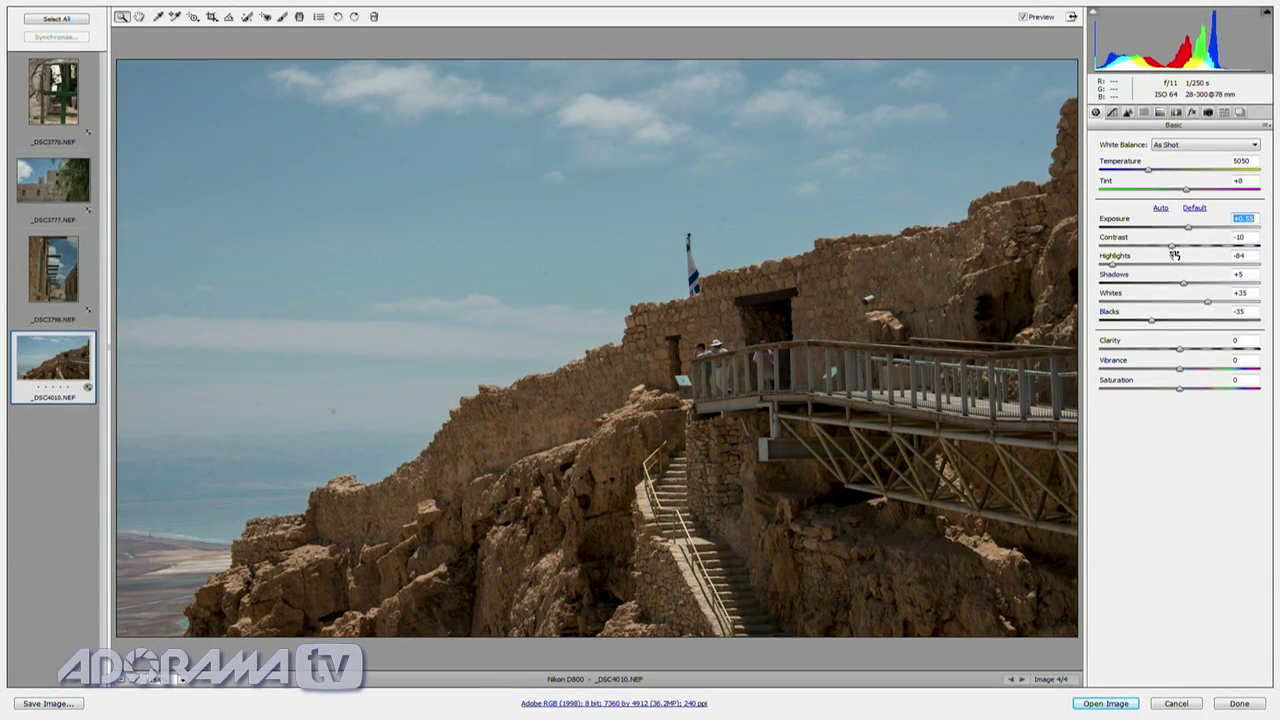
{"action": "left_click_drag", "start_coordinate": [1205, 283], "coordinate": [1216, 285]}
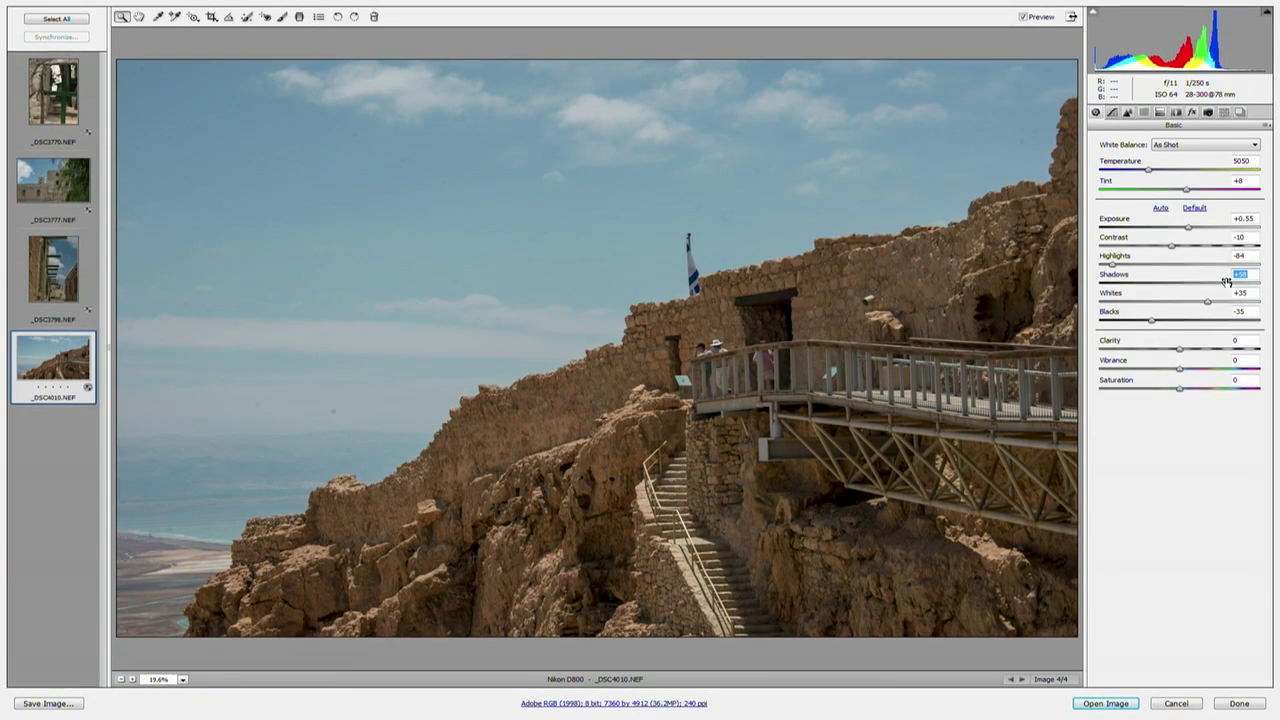
{"action": "key", "text": "b"}
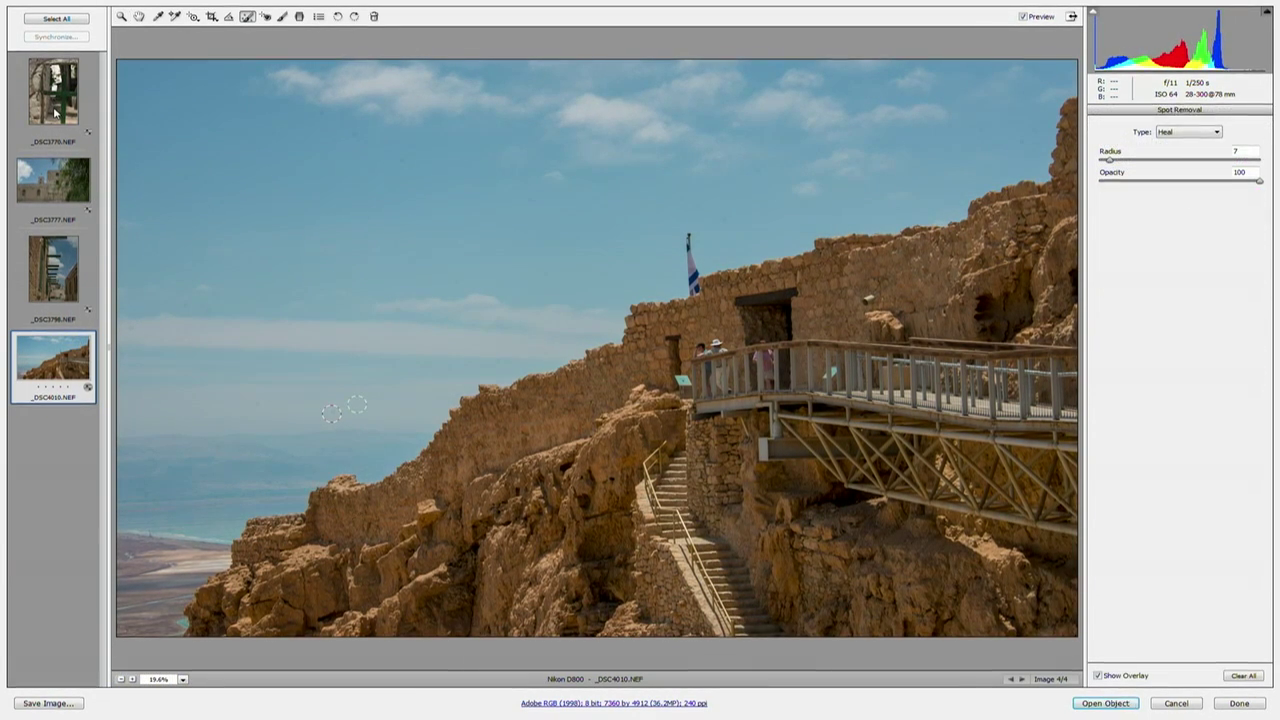
Step: Select all four photos and open them in Photoshop as Smart Objects
{"action": "key", "text": "ctrl+a"}
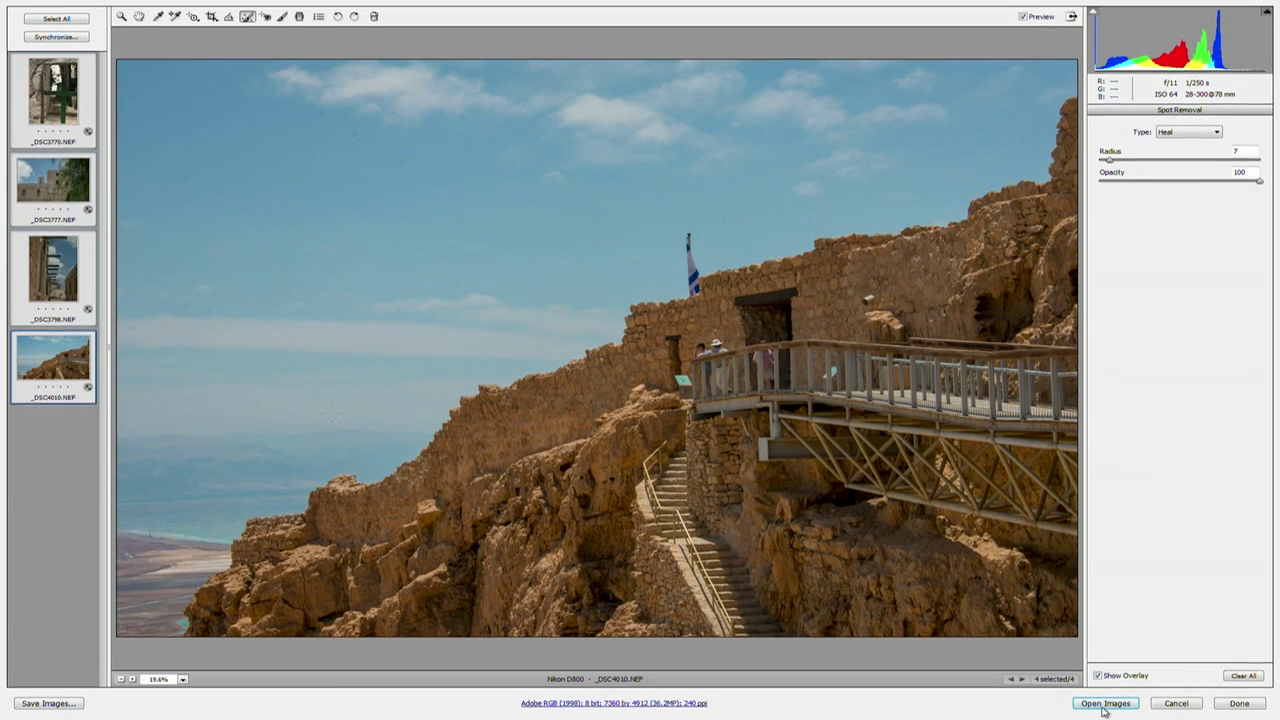
{"action": "left_click", "coordinate": [700, 703]}
{"action": "left_click", "coordinate": [581, 311]}
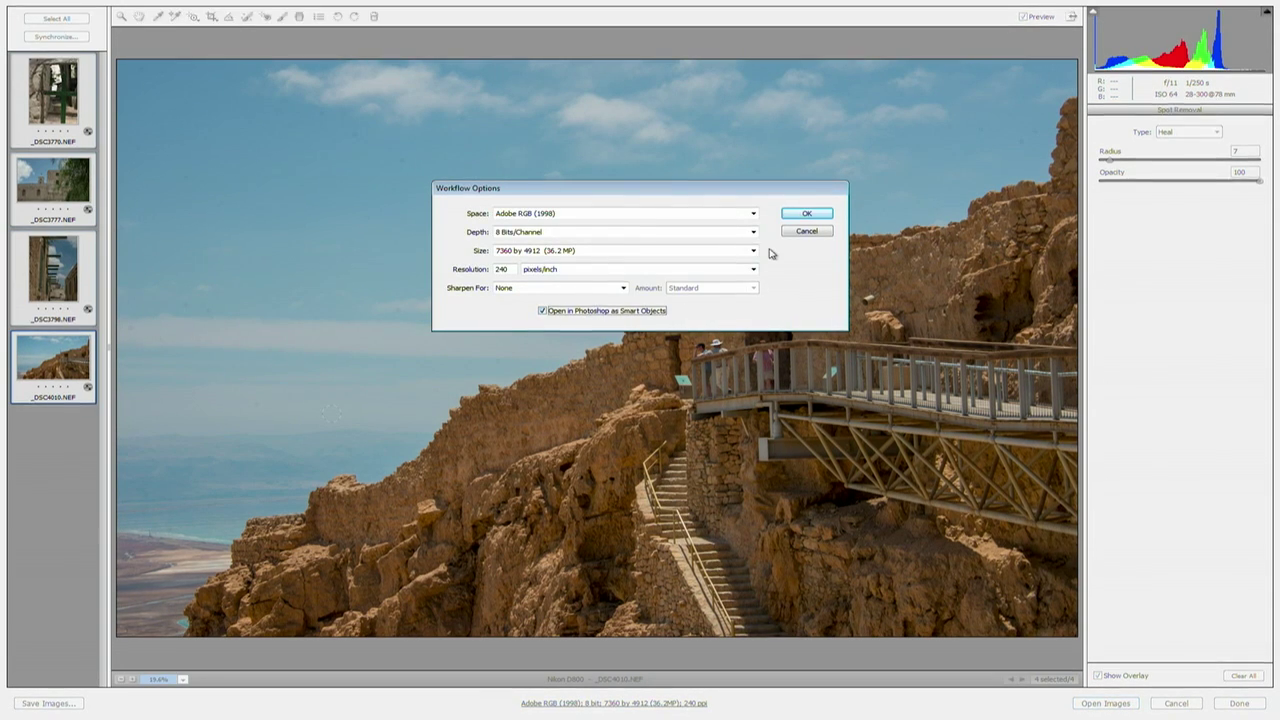
{"action": "left_click", "coordinate": [814, 212]}
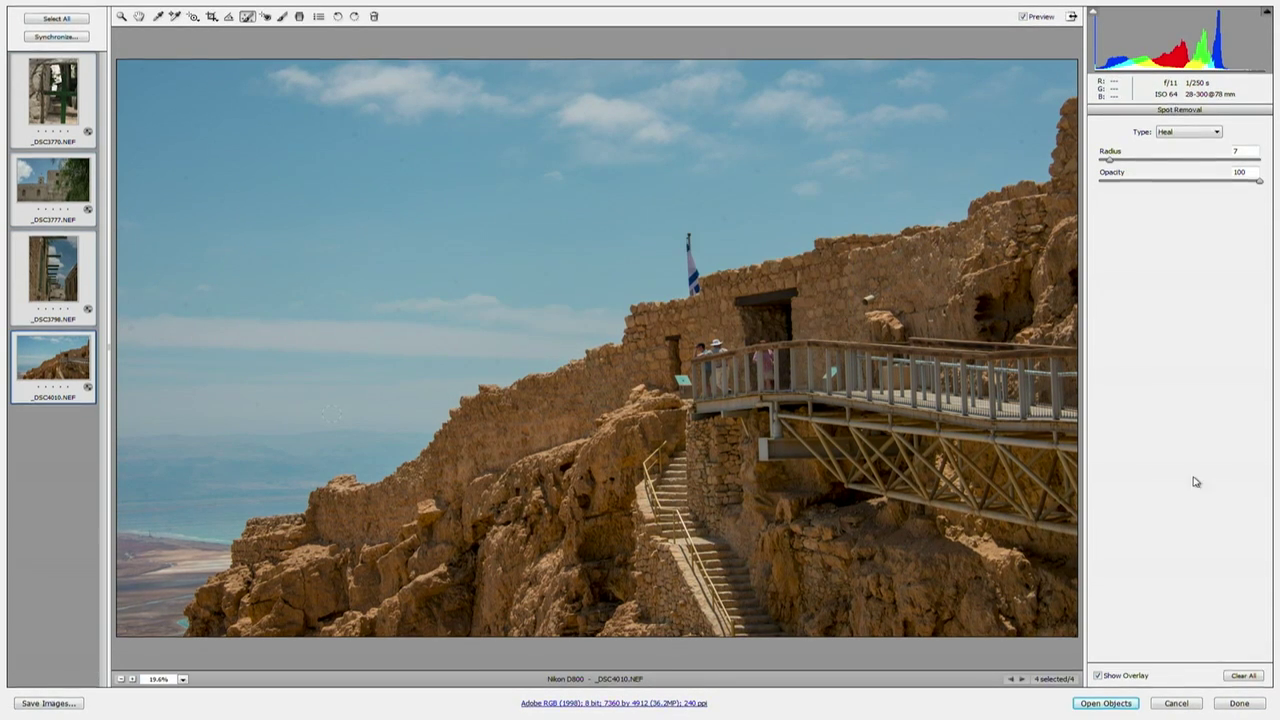
{"action": "left_click", "coordinate": [1122, 704]}
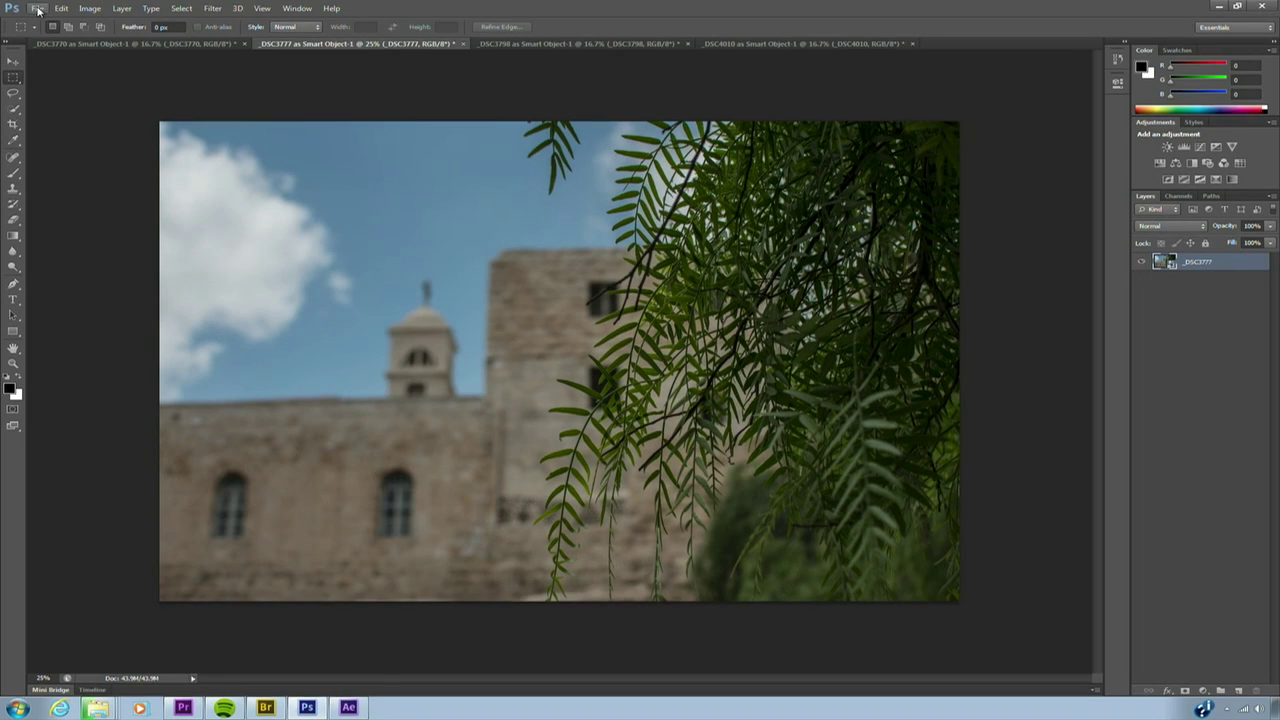
Step: Cut the _DSC3777 canvas from 4800×3200 to 1920 × 1080 pixels, accepting the clipping
{"action": "left_click", "coordinate": [90, 8]}
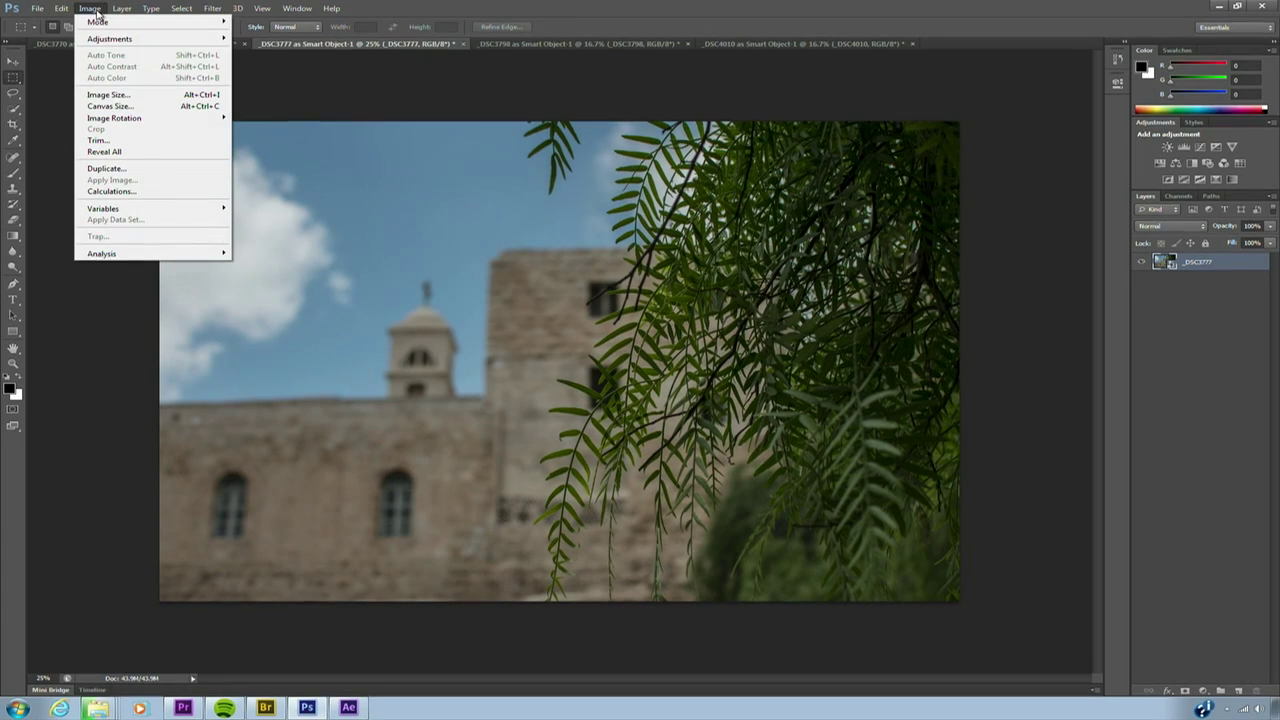
{"action": "left_click", "coordinate": [114, 106]}
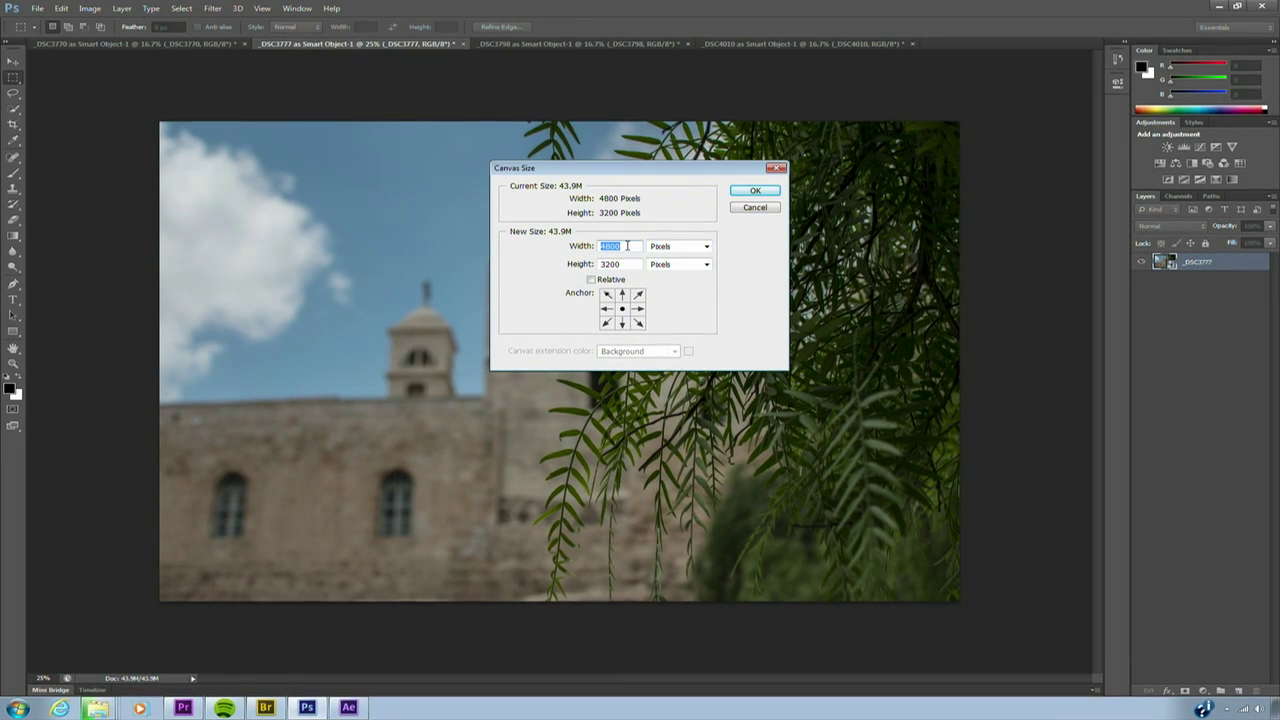
{"action": "type", "text": "1920"}
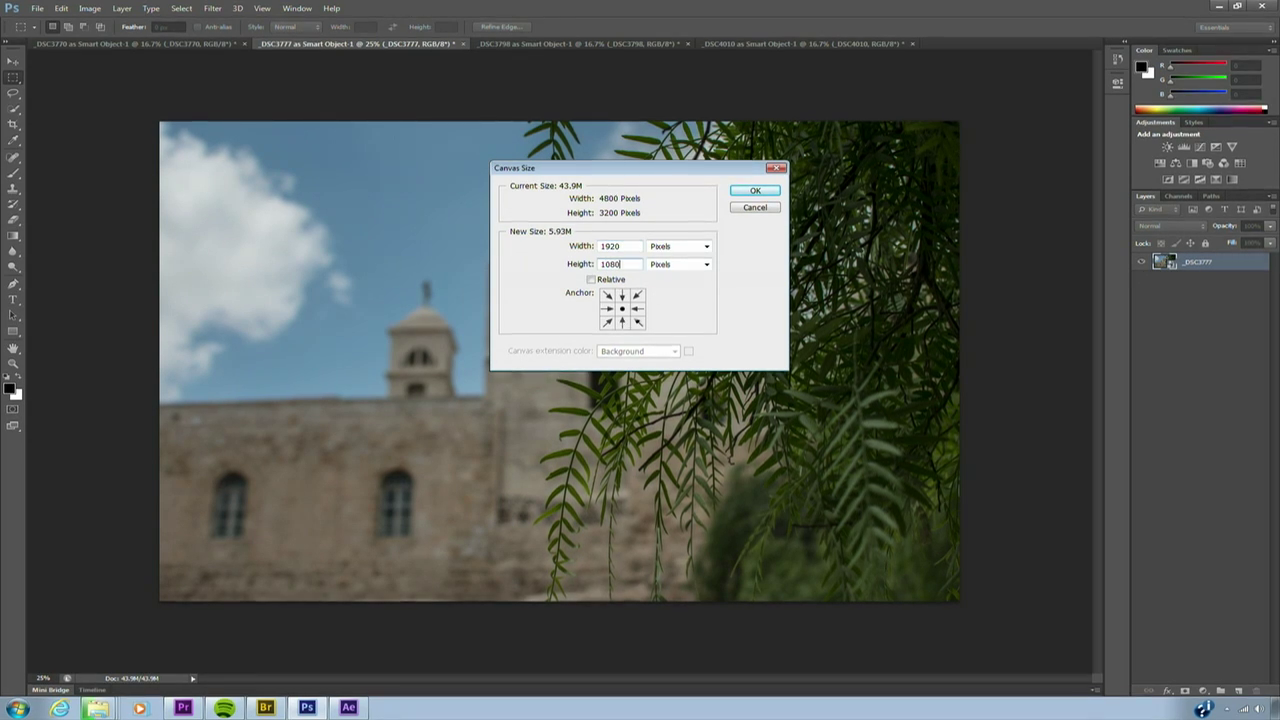
{"action": "left_click", "coordinate": [772, 193]}
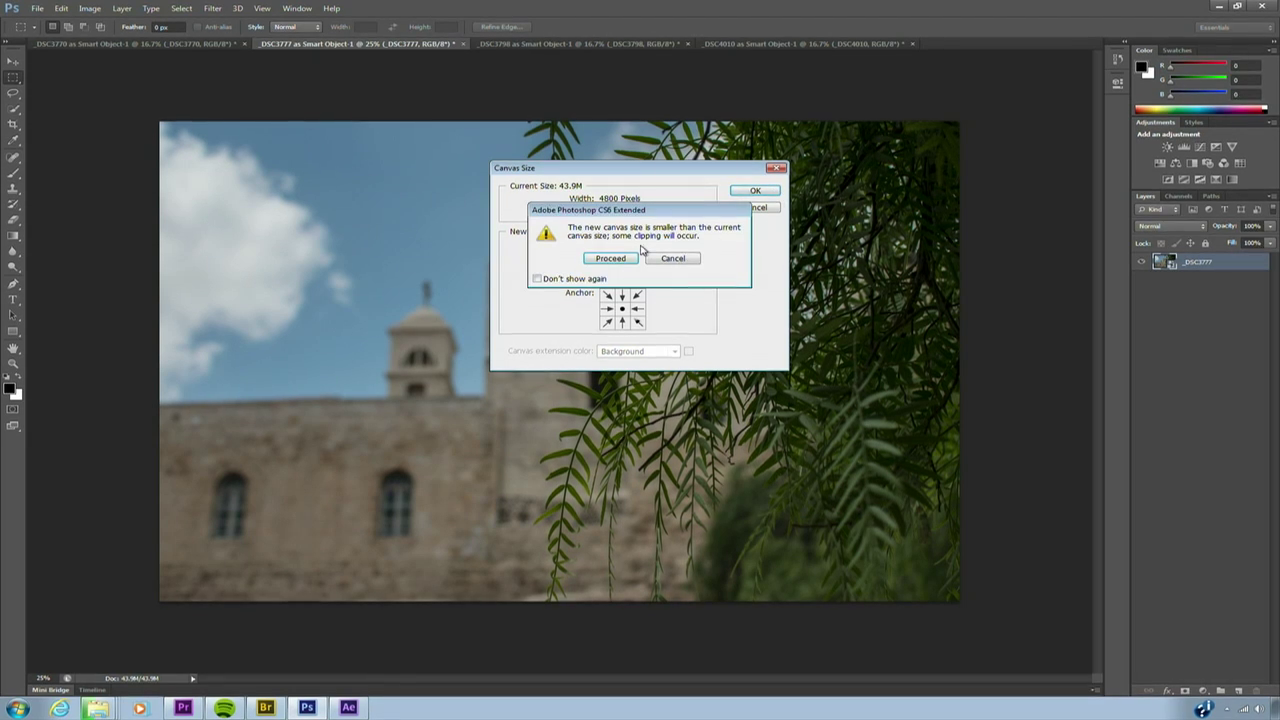
{"action": "left_click", "coordinate": [609, 259]}
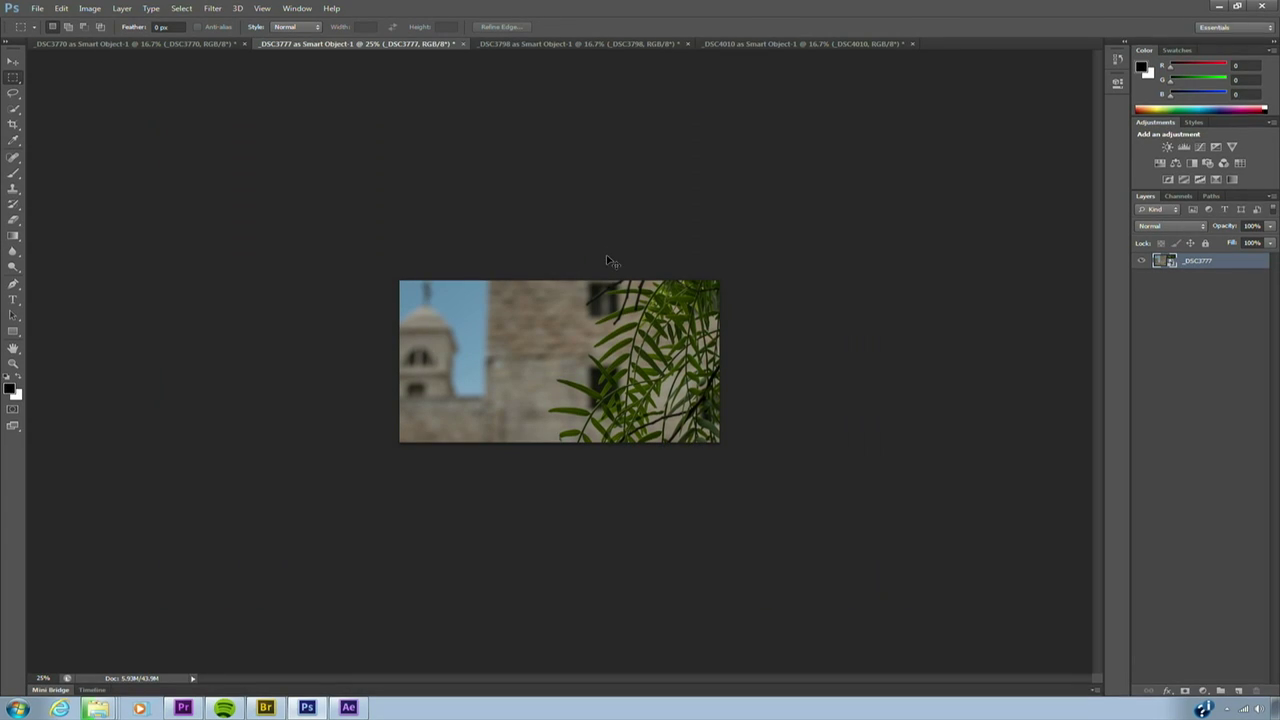
Step: Scale the backdrop photo down to about 58% so it just covers the canvas
{"action": "key", "text": "ctrl+t"}
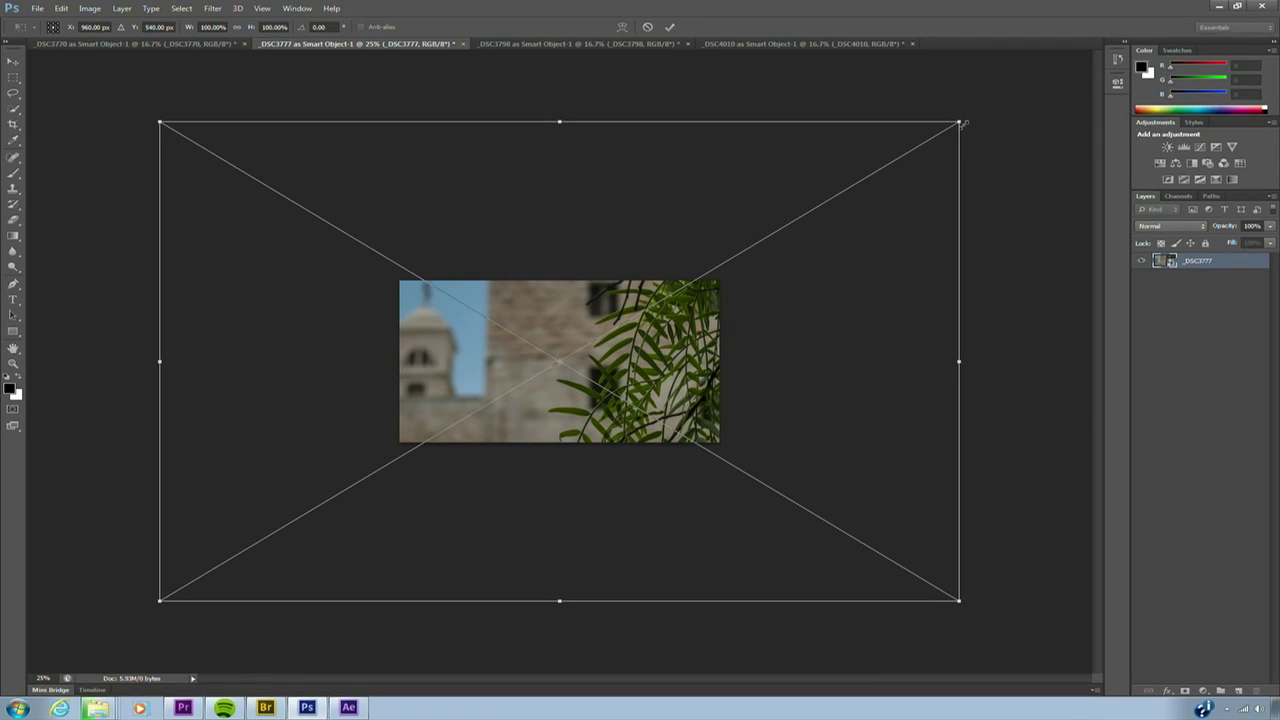
{"action": "left_click_drag", "start_coordinate": [962, 118], "coordinate": [797, 214]}
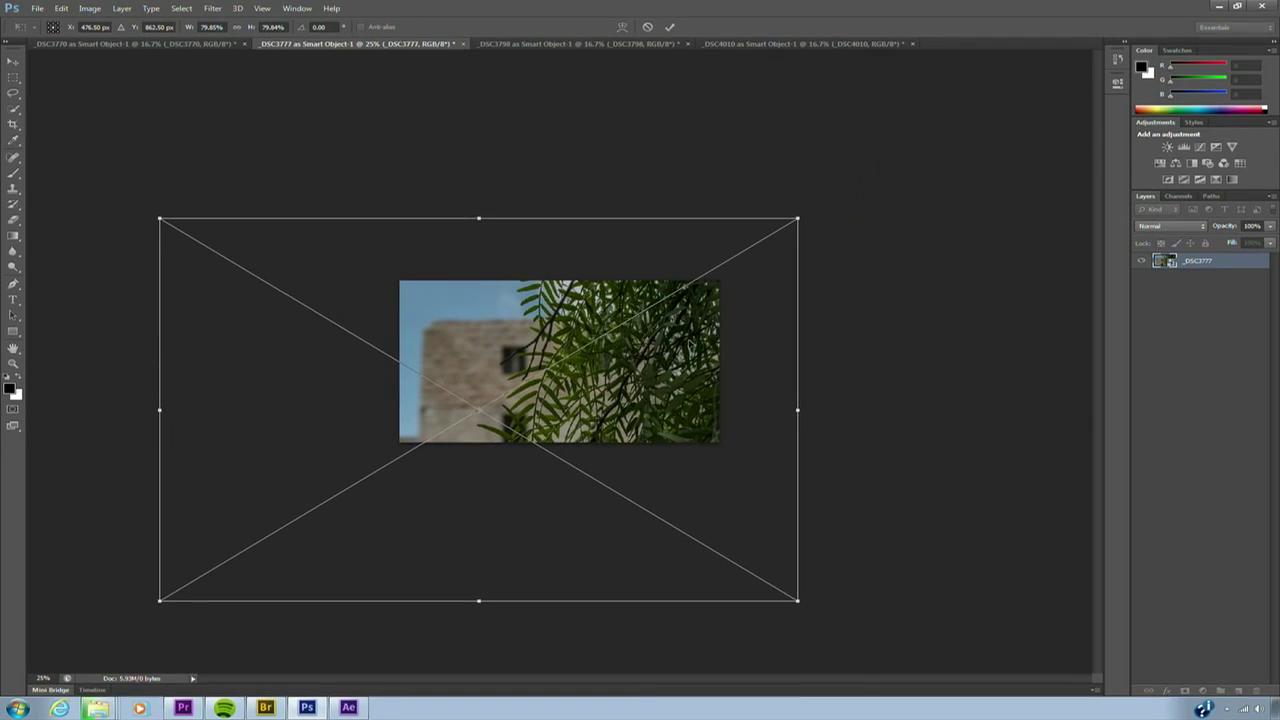
{"action": "left_click_drag", "start_coordinate": [626, 375], "coordinate": [744, 388]}
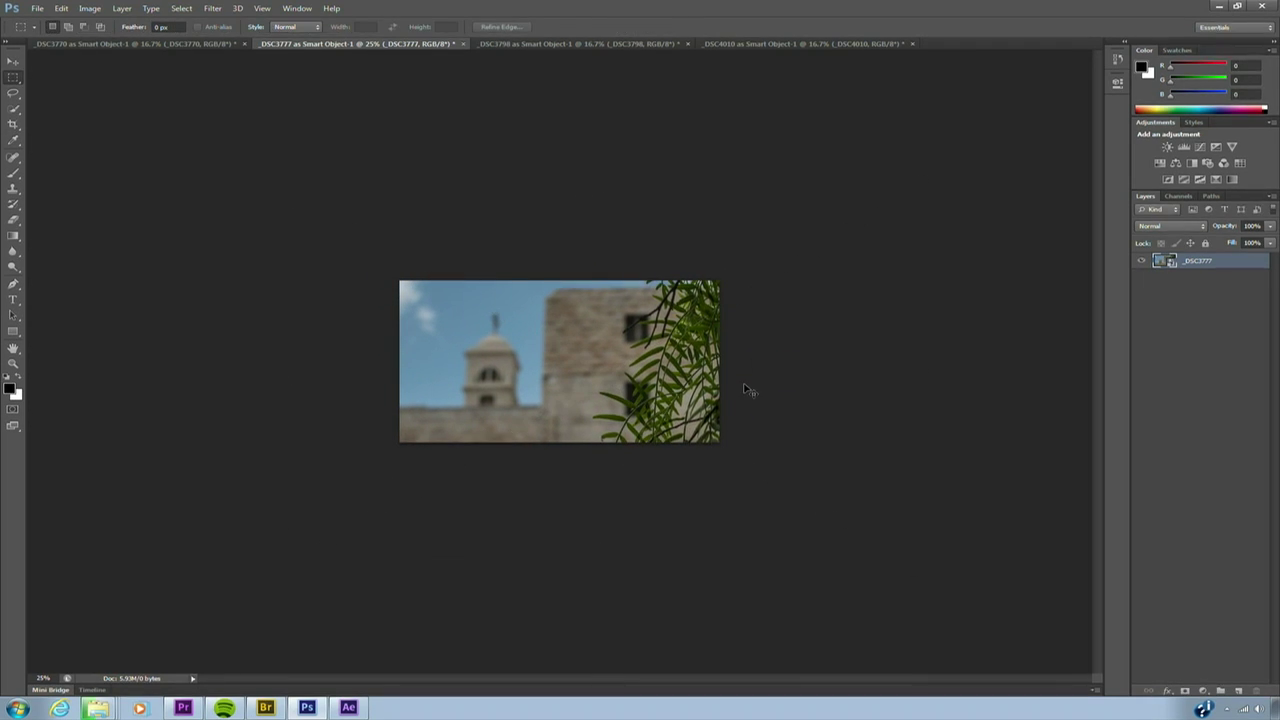
{"action": "key", "text": "ctrl+plus"}
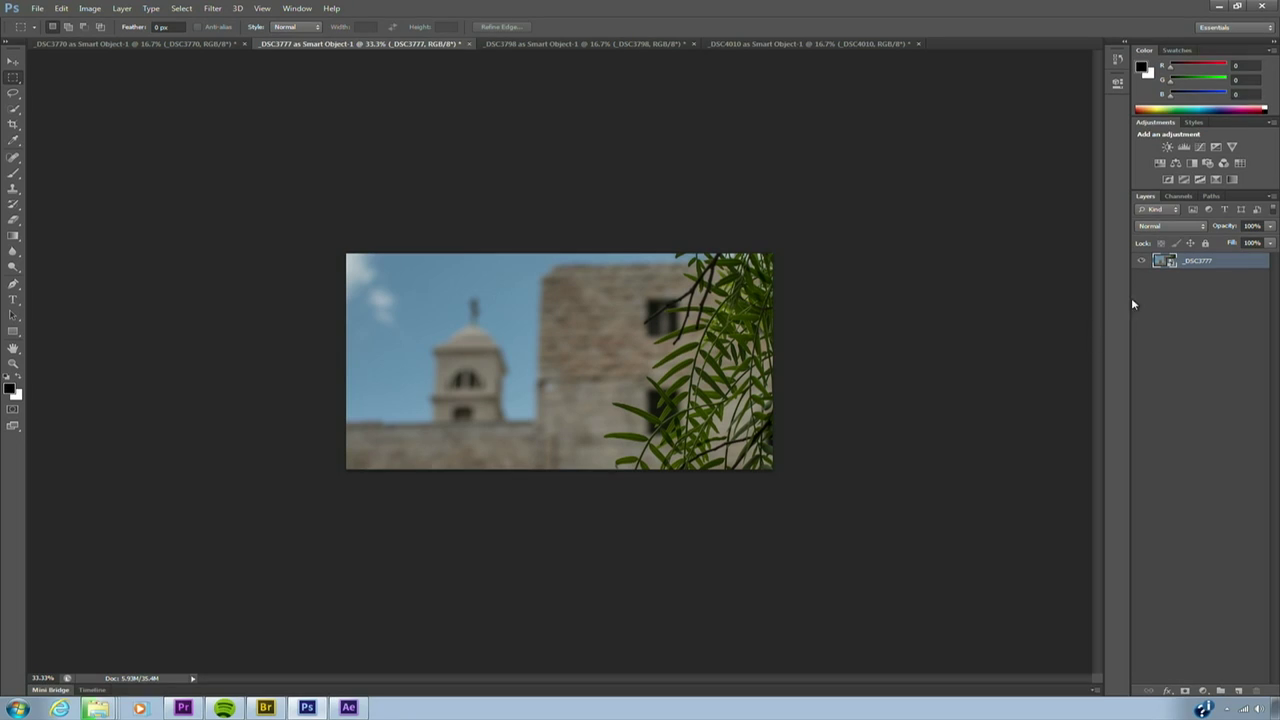
{"action": "key", "text": "ctrl+t"}
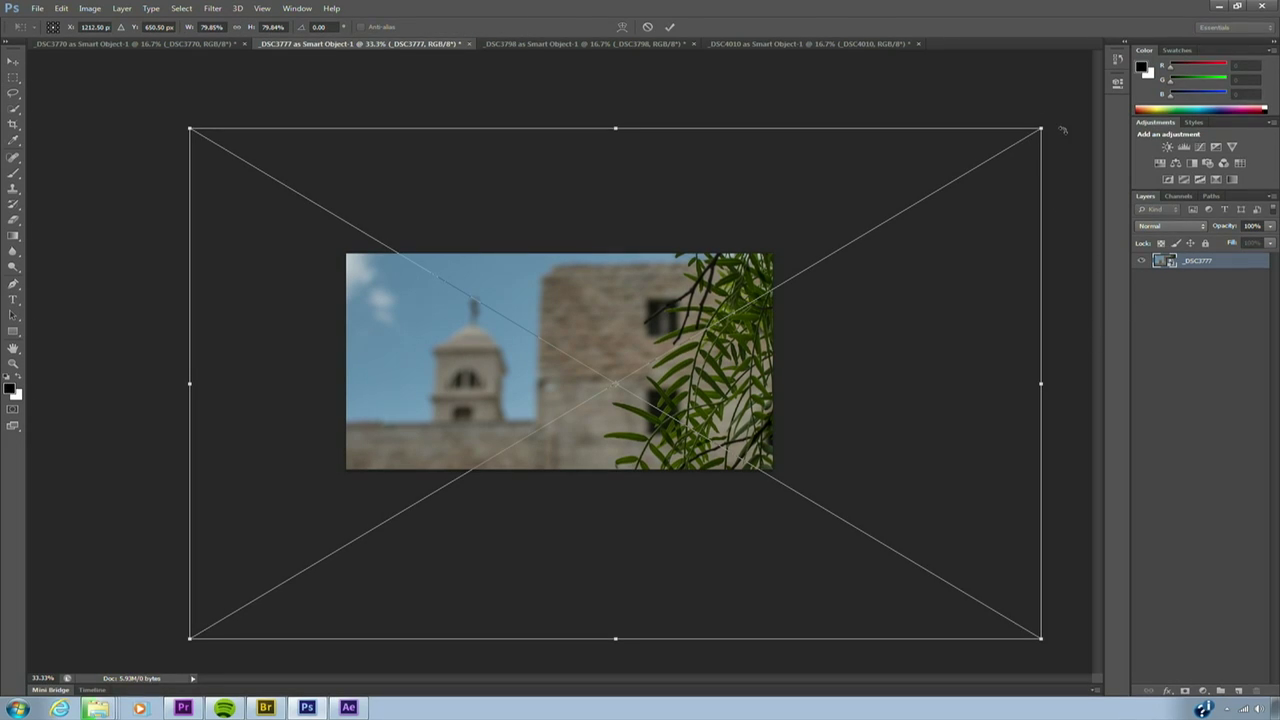
{"action": "left_click_drag", "start_coordinate": [1042, 126], "coordinate": [146, 657]}
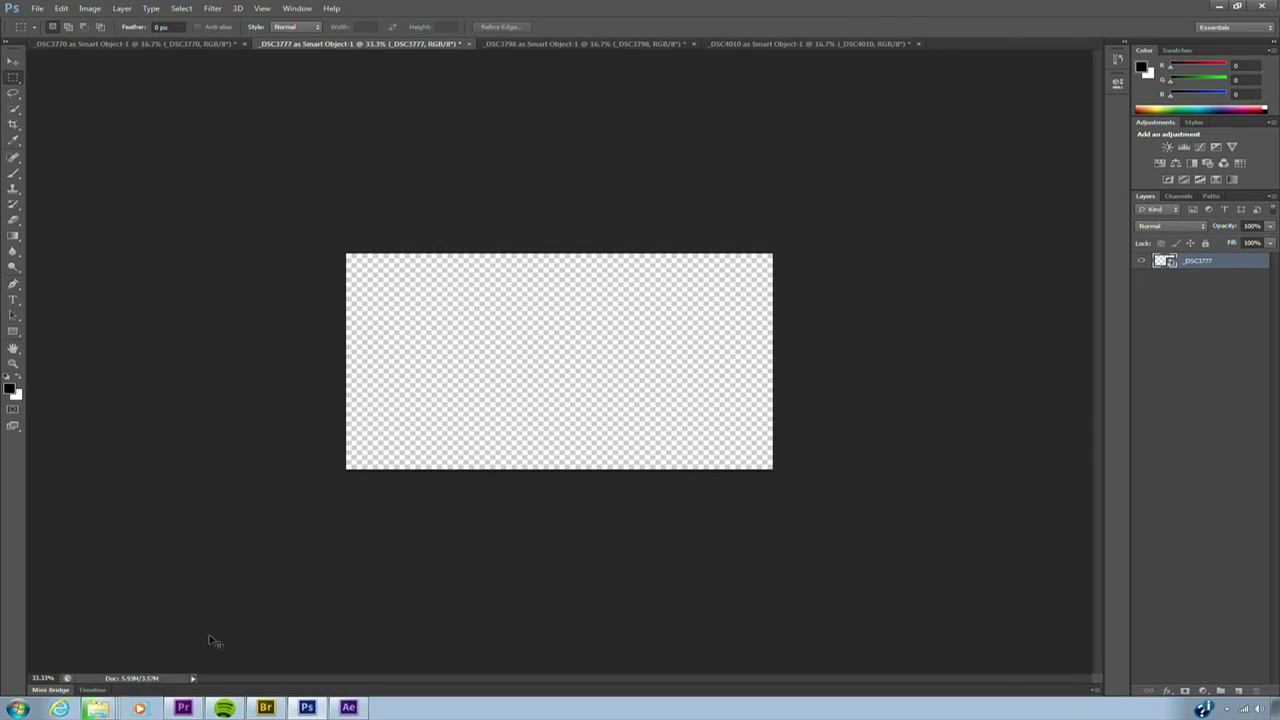
{"action": "key", "text": "ctrl+t"}
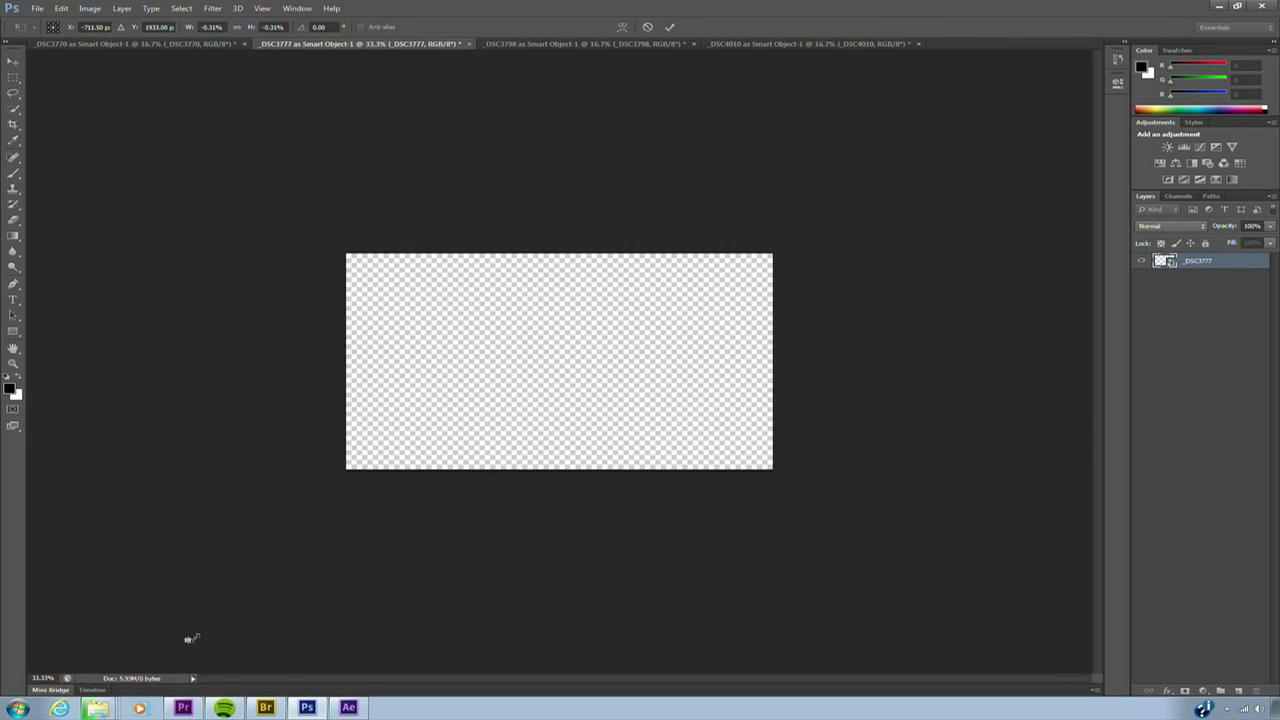
{"action": "left_click_drag", "start_coordinate": [189, 638], "coordinate": [942, 229]}
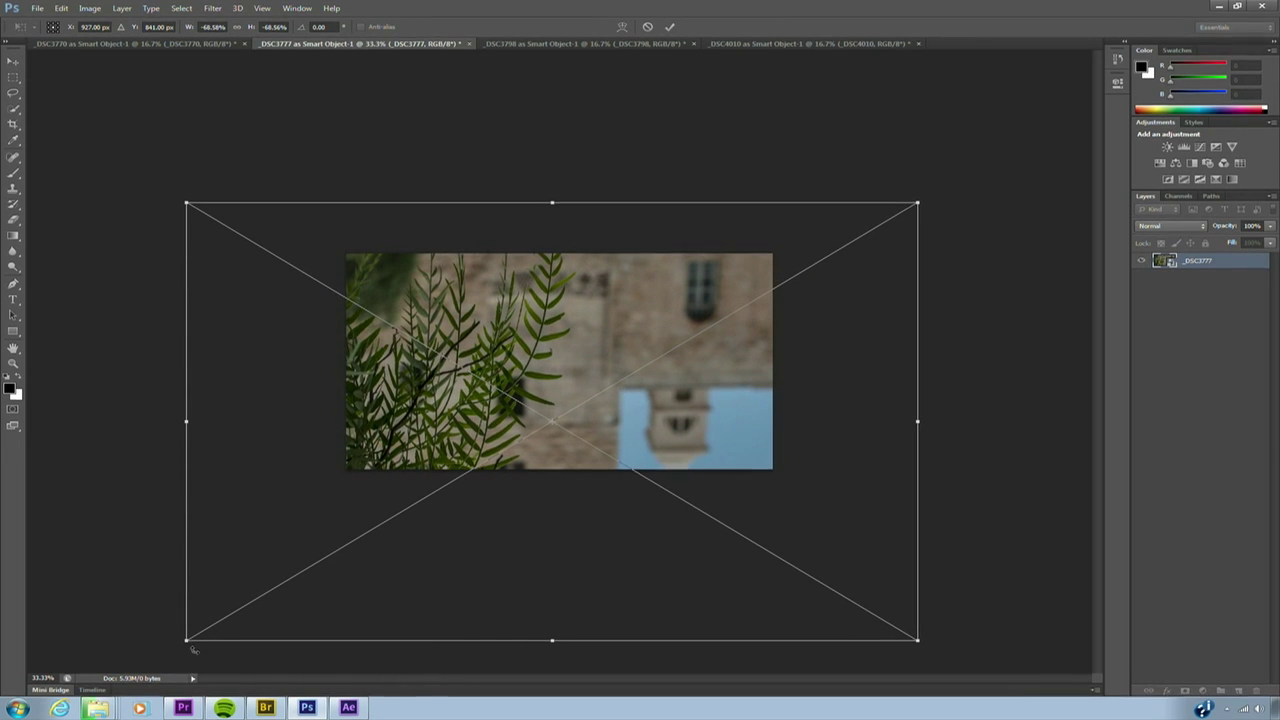
{"action": "left_click_drag", "start_coordinate": [190, 637], "coordinate": [287, 549]}
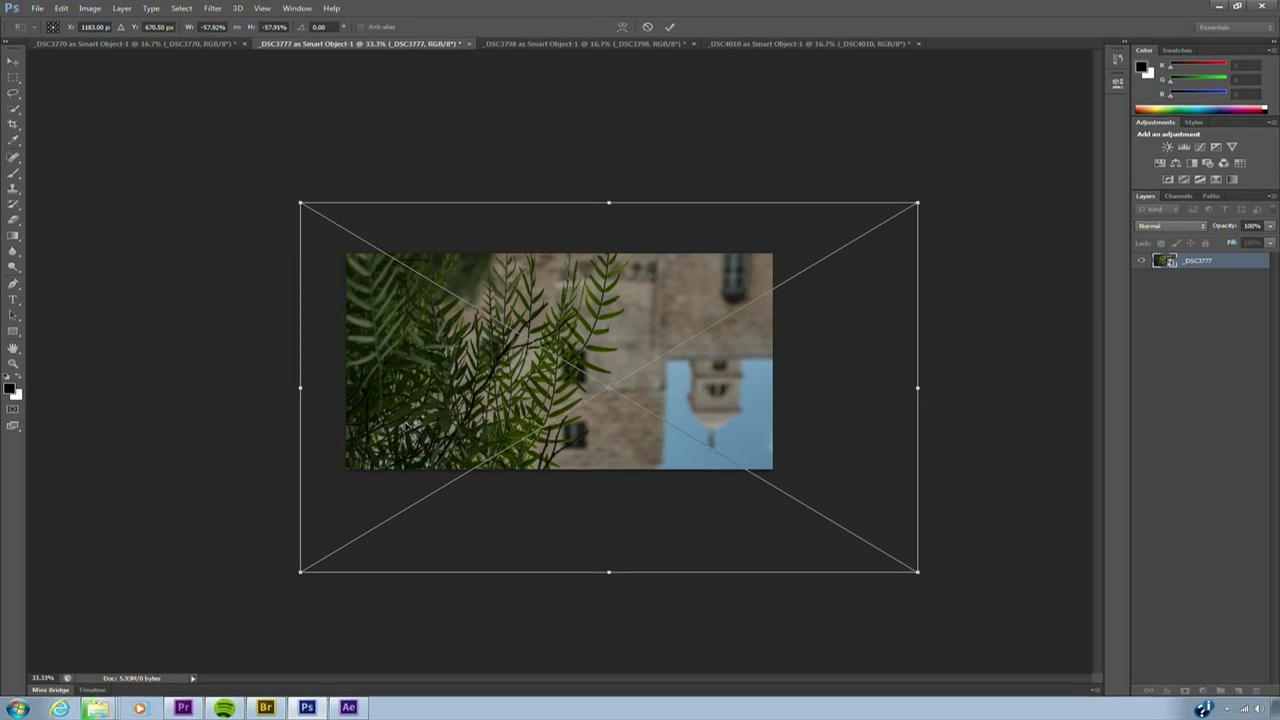
Step: Flip the photo vertically and horizontally, frame the bell tower, and commit the transform
{"action": "right_click", "coordinate": [428, 387]}
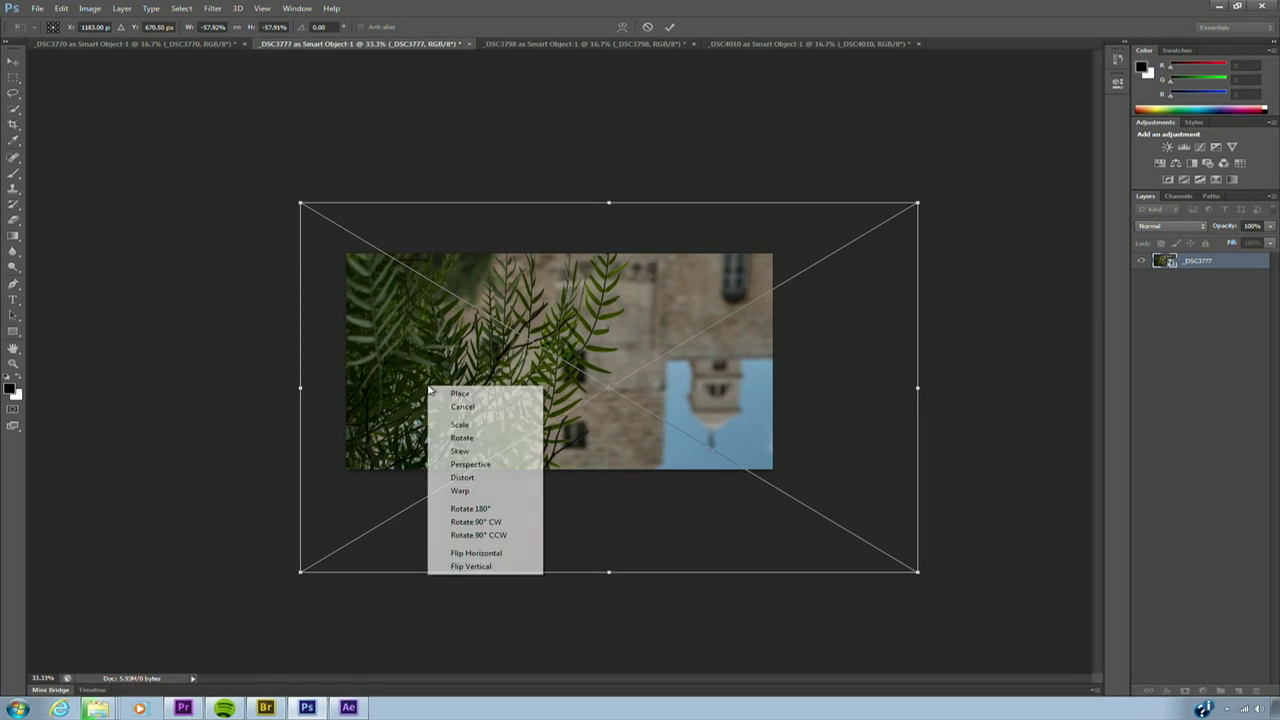
{"action": "left_click", "coordinate": [474, 566]}
{"action": "right_click", "coordinate": [545, 440]}
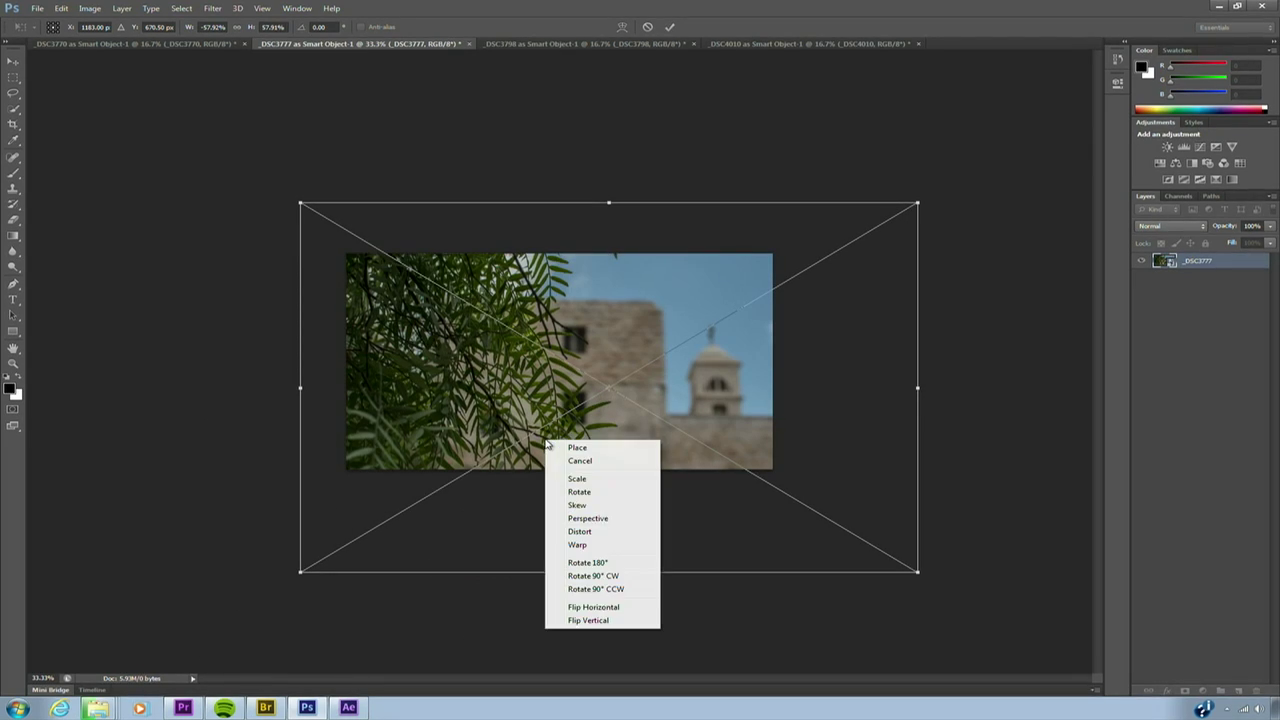
{"action": "left_click", "coordinate": [610, 607]}
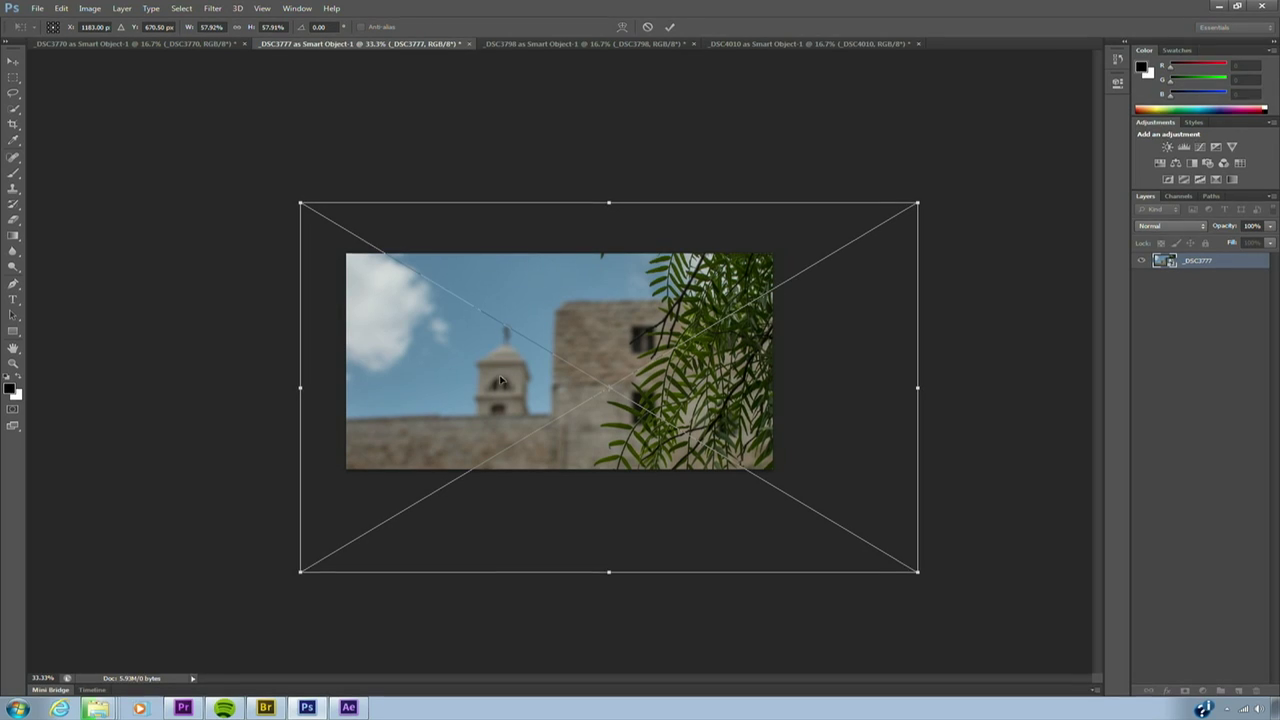
{"action": "left_click_drag", "start_coordinate": [501, 381], "coordinate": [520, 347]}
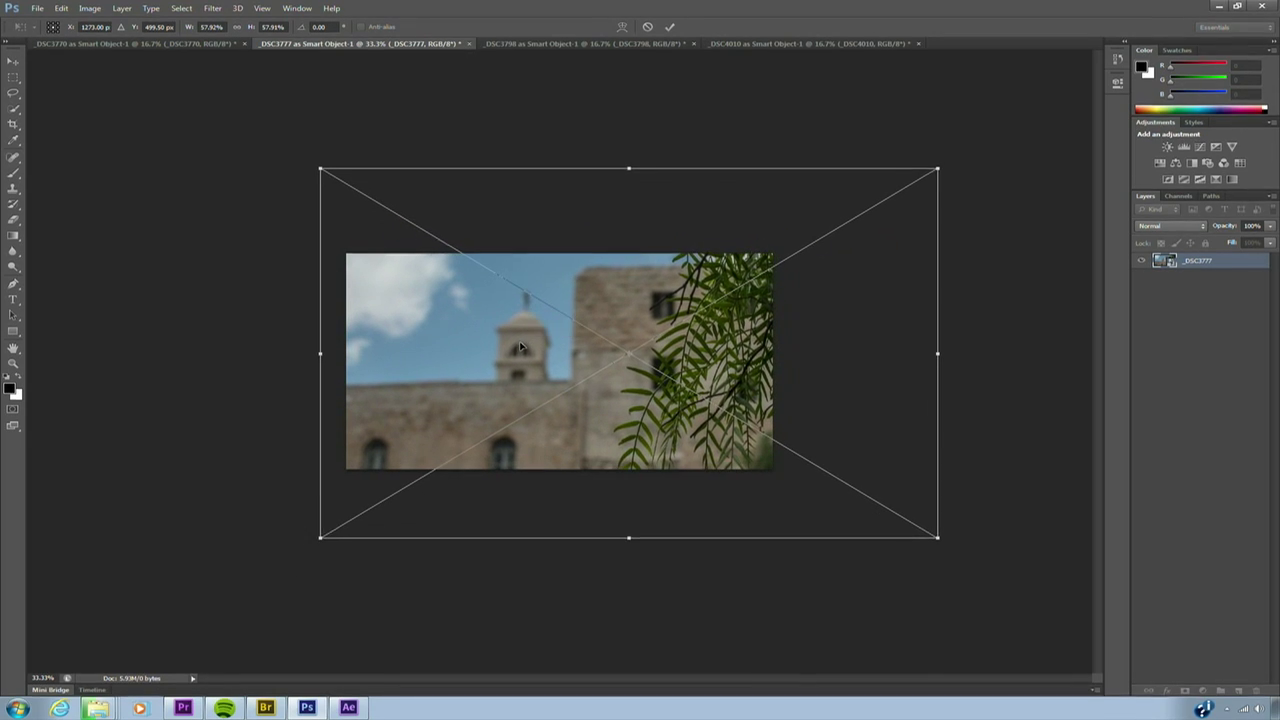
{"action": "key", "text": "Return"}
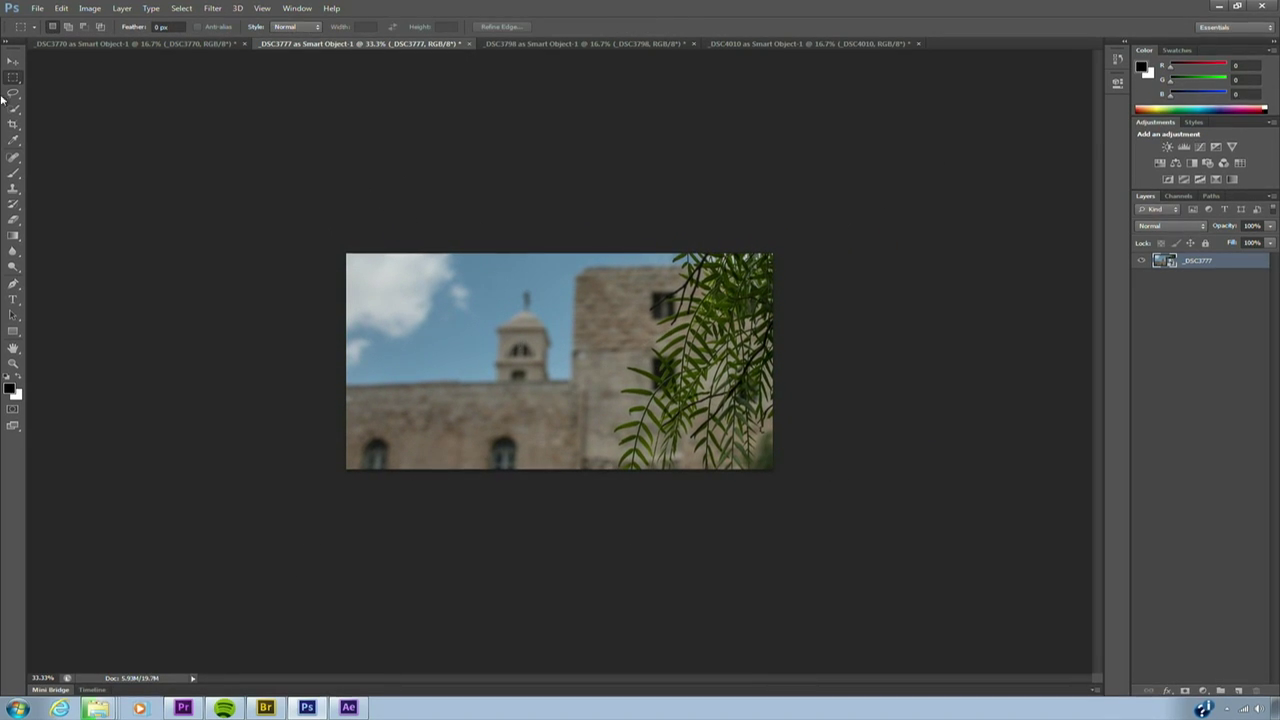
Step: Open the _DSC5684 green-screen clip and move the playhead to about six seconds
{"action": "left_click", "coordinate": [38, 9]}
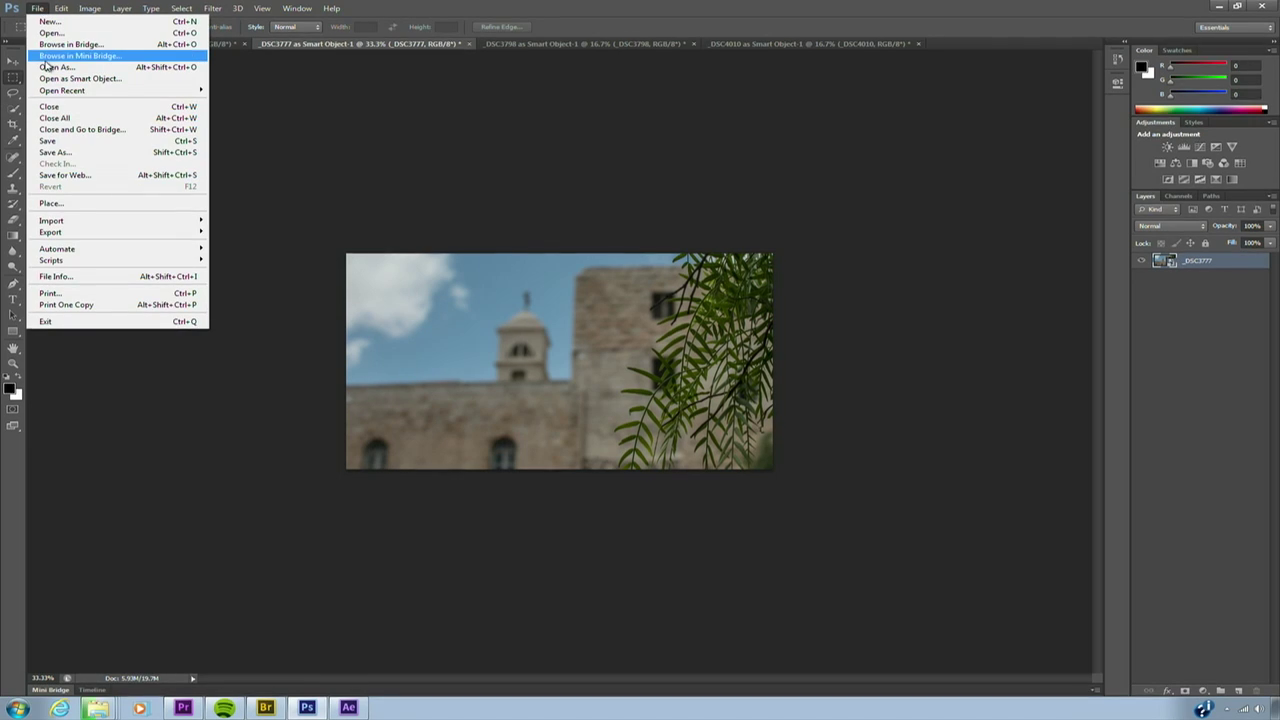
{"action": "left_click", "coordinate": [50, 32]}
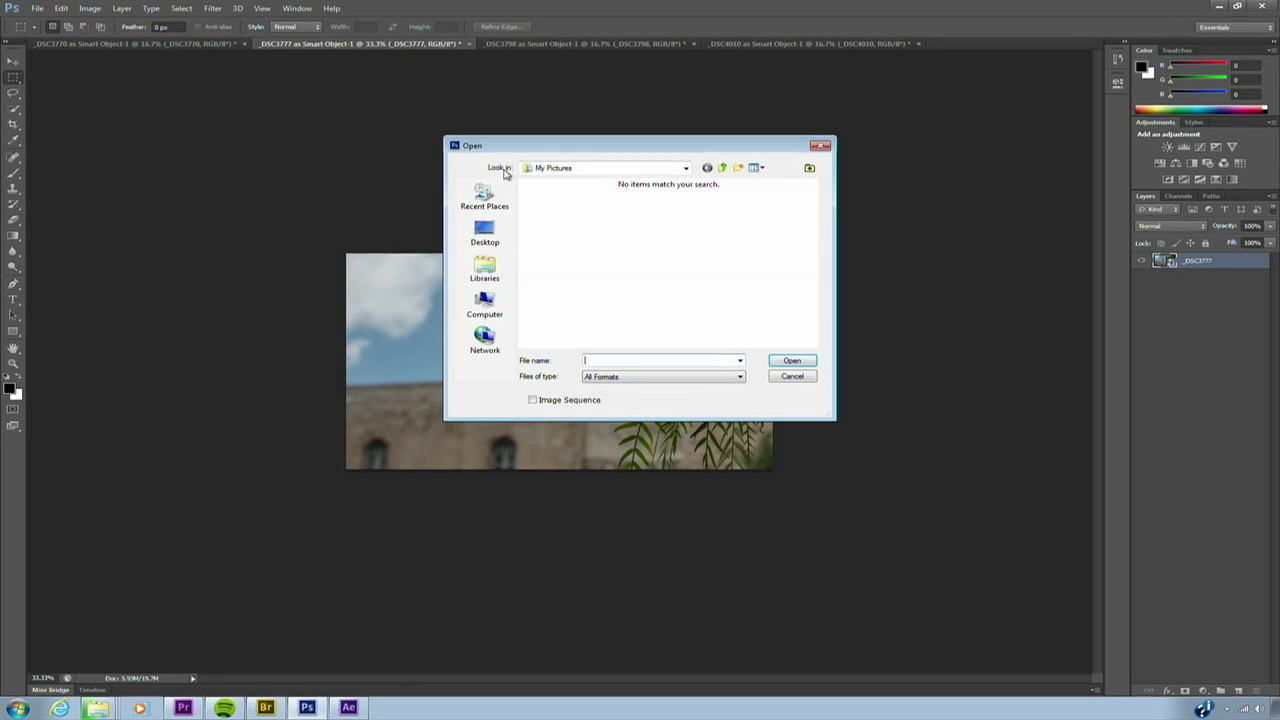
{"action": "left_click_drag", "start_coordinate": [814, 243], "coordinate": [820, 368]}
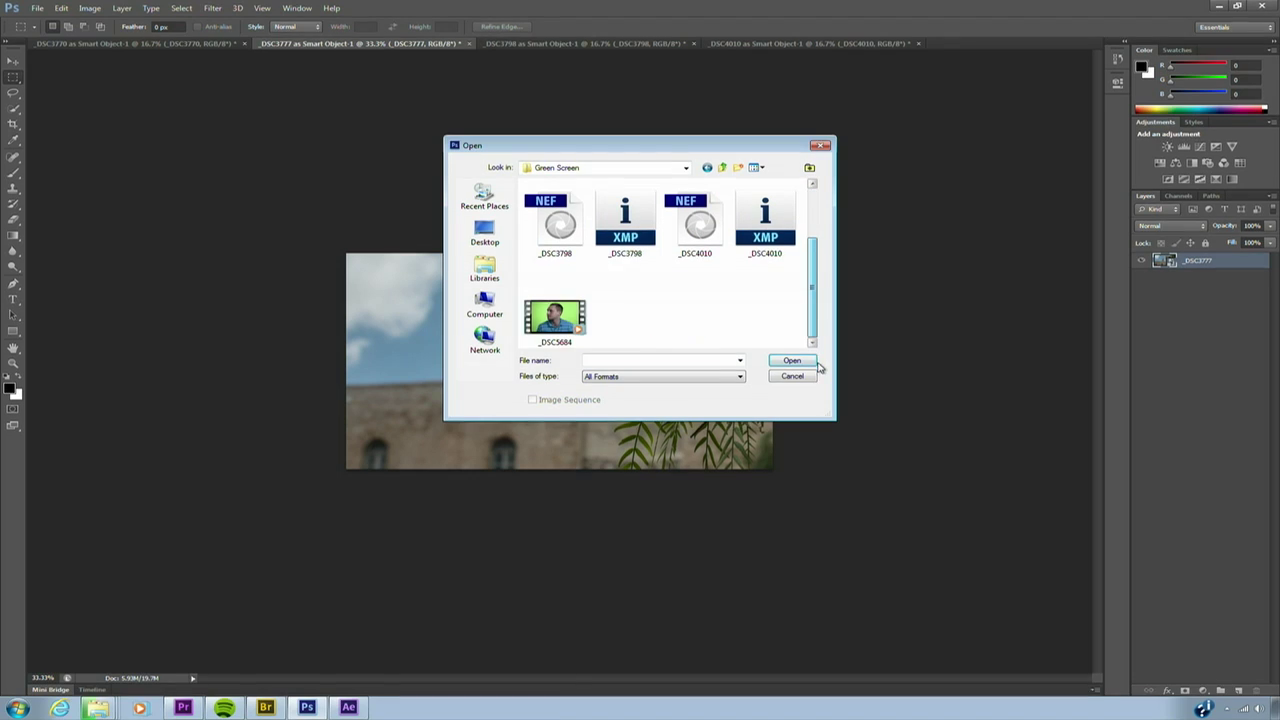
{"action": "left_click", "coordinate": [555, 317]}
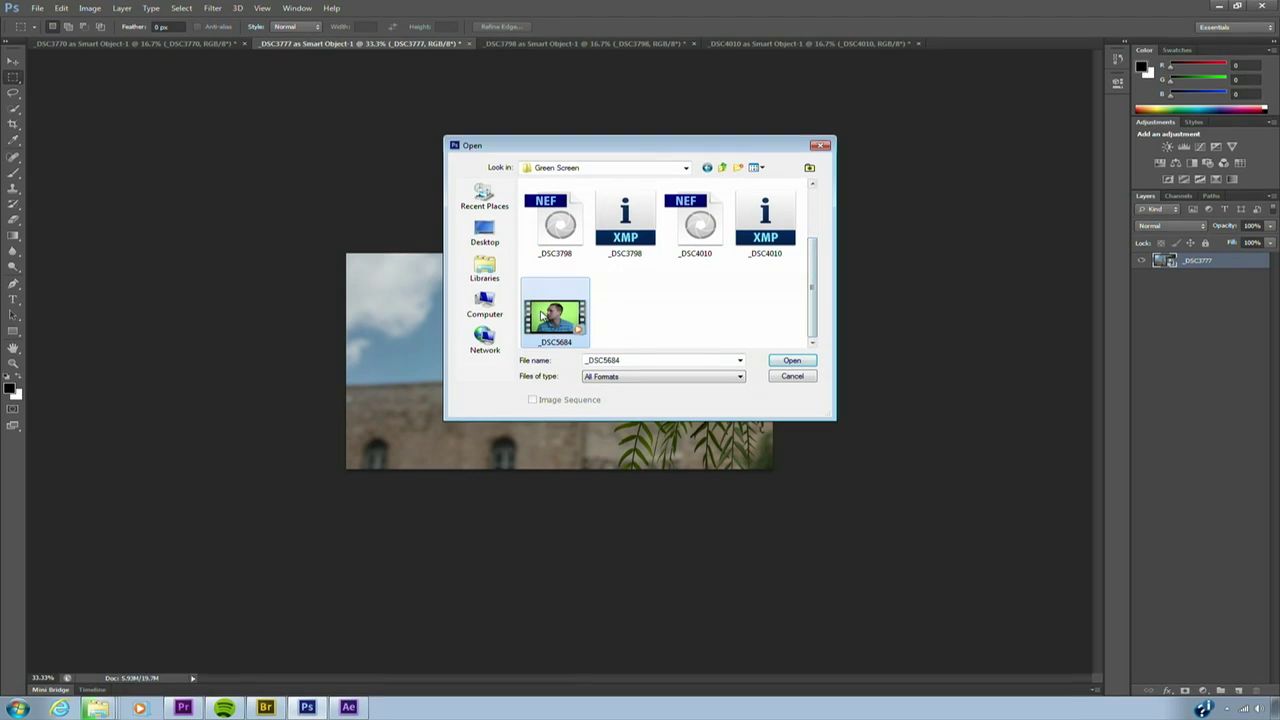
{"action": "left_click", "coordinate": [790, 361]}
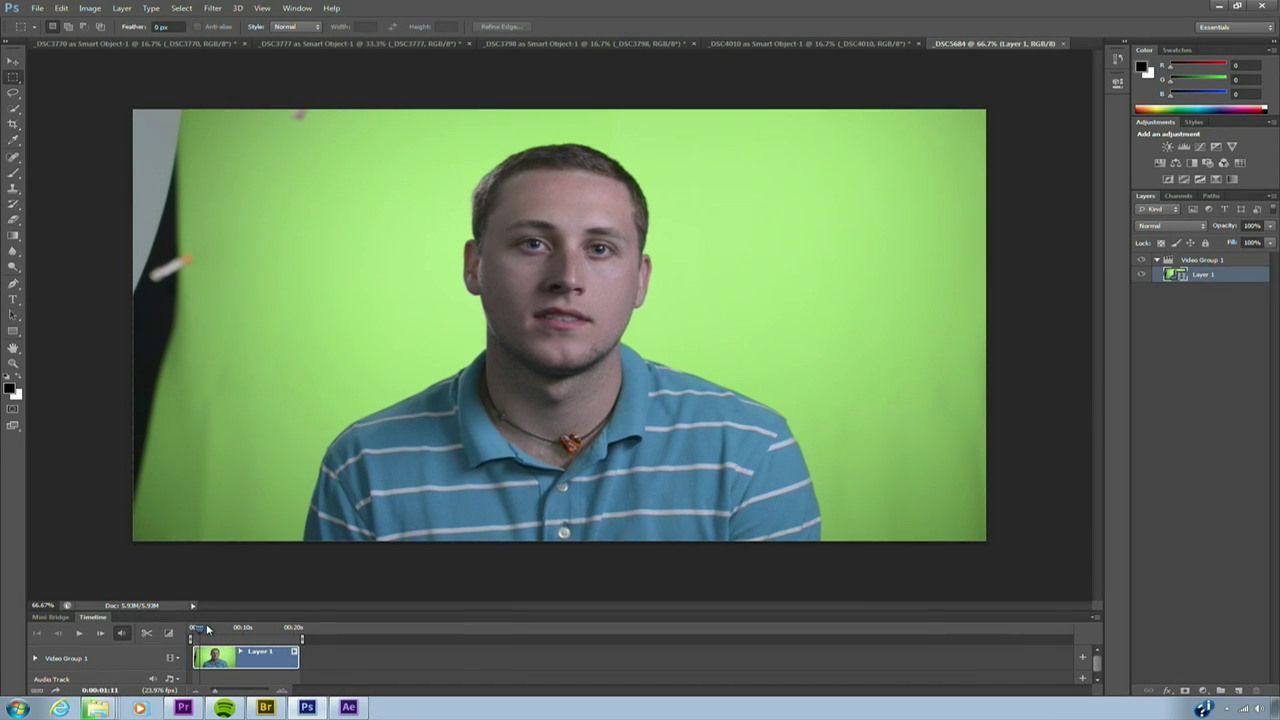
{"action": "left_click_drag", "start_coordinate": [207, 628], "coordinate": [224, 628]}
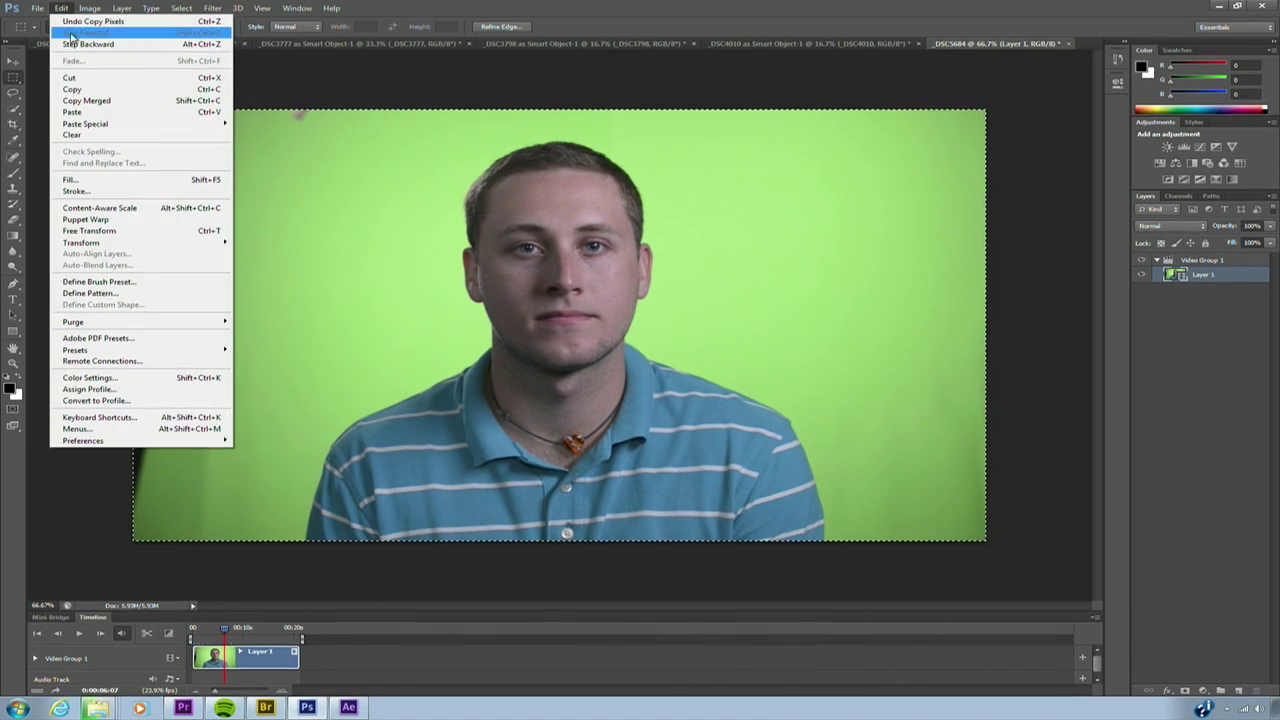
Step: Copy the green-screen frame and paste it into _DSC4010 and _DSC3798, accepting the profile conversion
{"action": "left_click", "coordinate": [88, 89]}
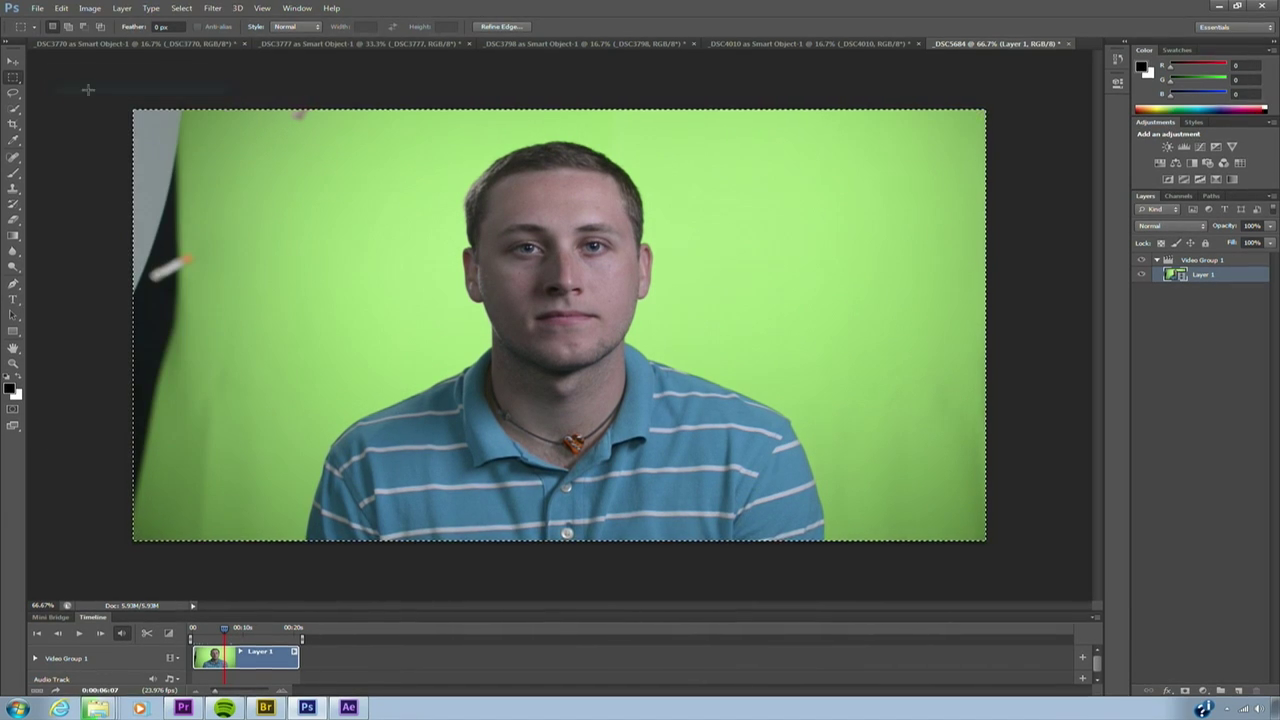
{"action": "left_click", "coordinate": [806, 42]}
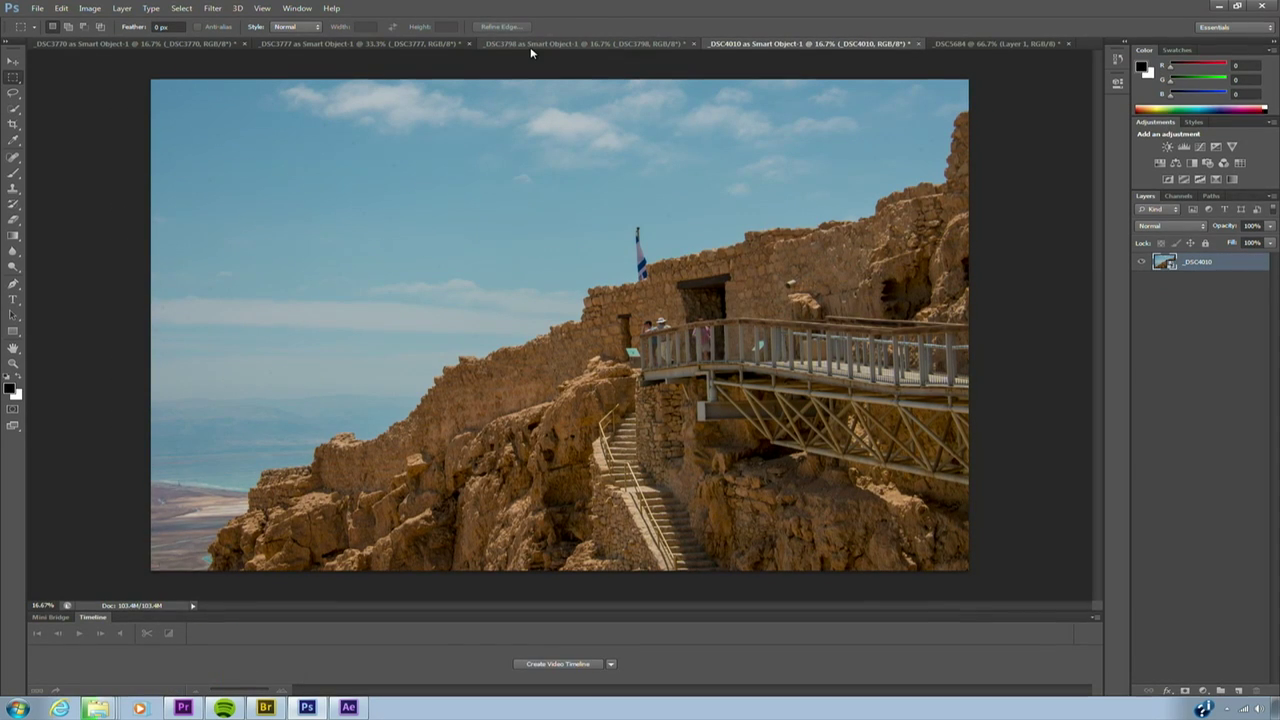
{"action": "key", "text": "ctrl+v"}
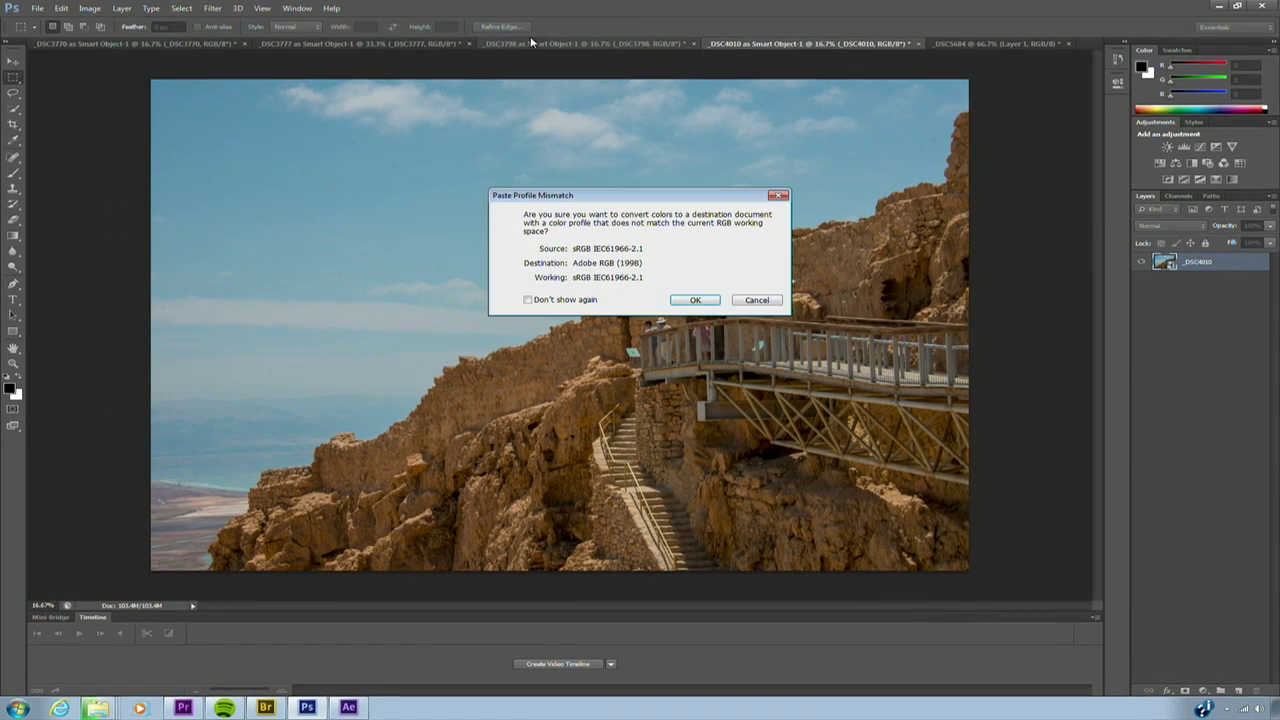
{"action": "left_click", "coordinate": [695, 300]}
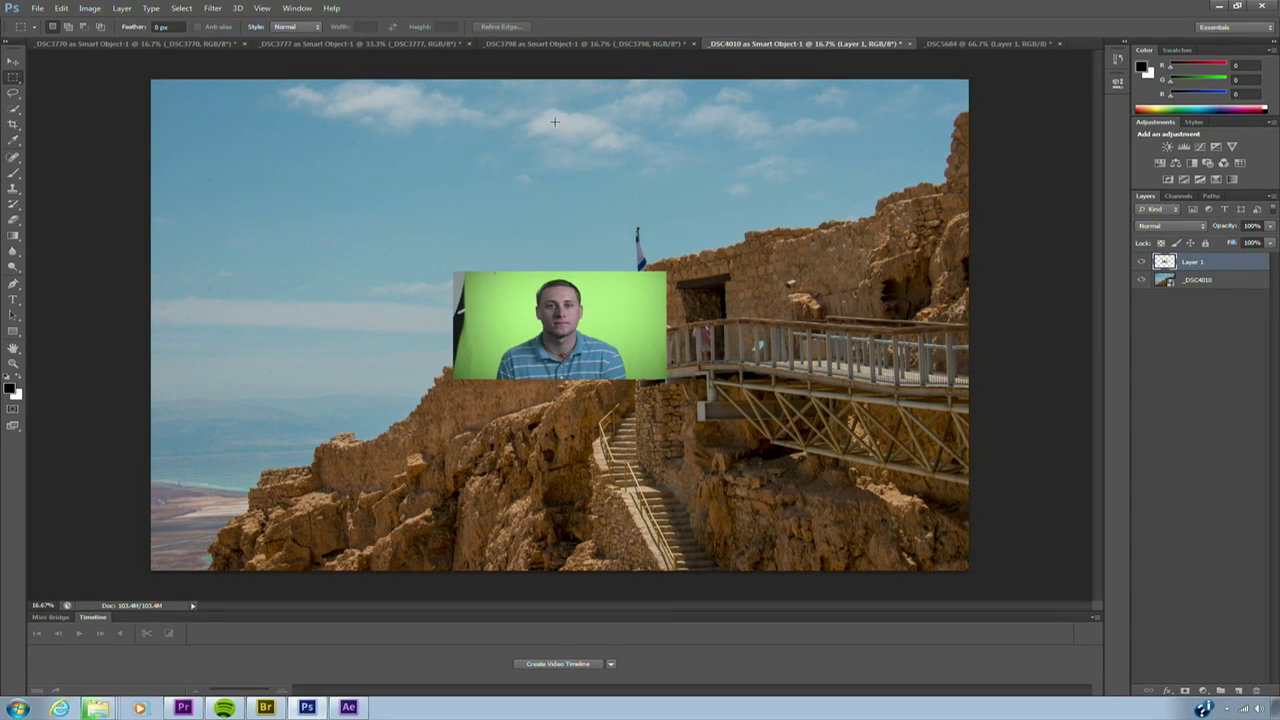
{"action": "left_click", "coordinate": [519, 43]}
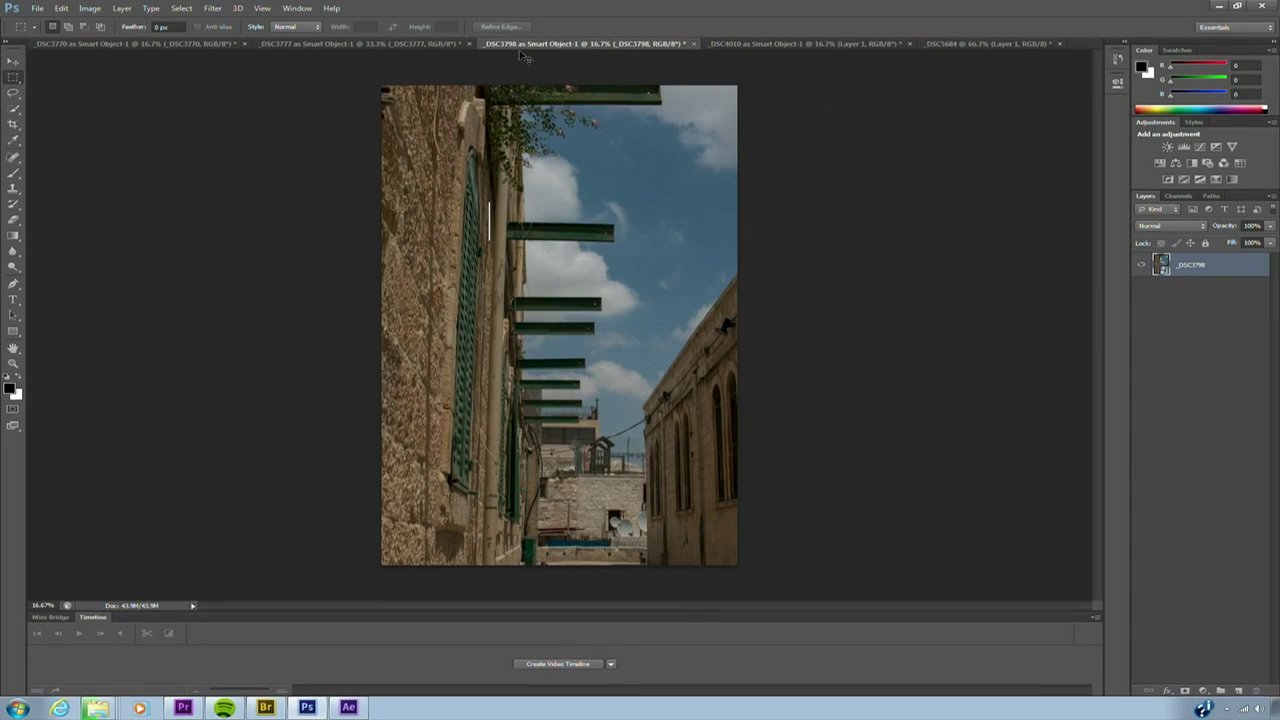
{"action": "key", "text": "ctrl+v"}
{"action": "left_click", "coordinate": [697, 298]}
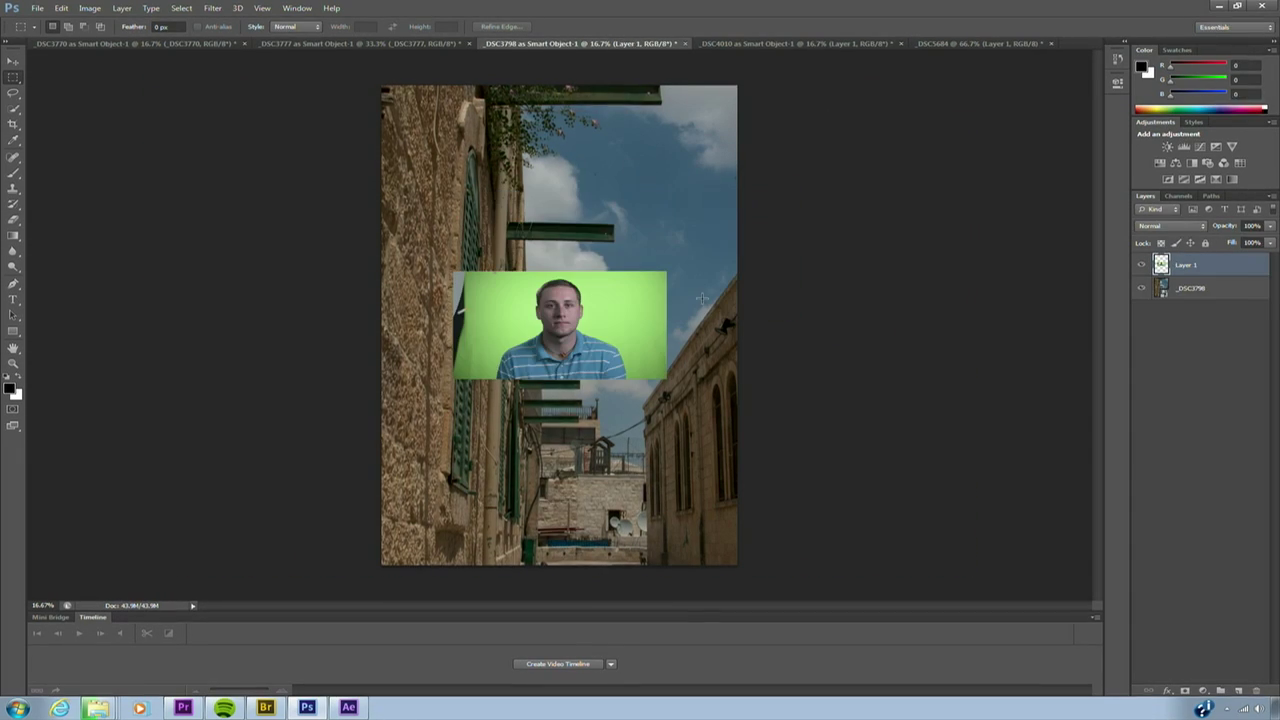
Step: Paste the frame into _DSC3777 and _DSC3770 too, then return to _DSC3777
{"action": "left_click", "coordinate": [389, 44]}
{"action": "key", "text": "ctrl+v"}
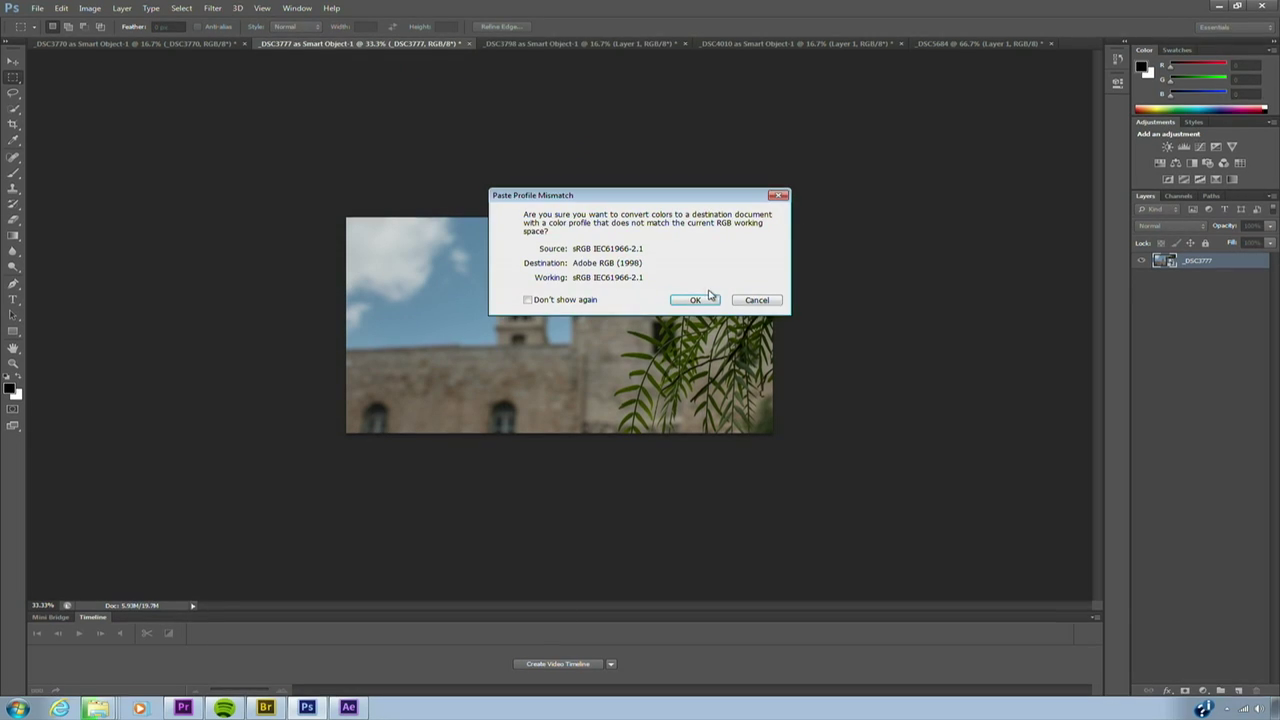
{"action": "left_click", "coordinate": [700, 302]}
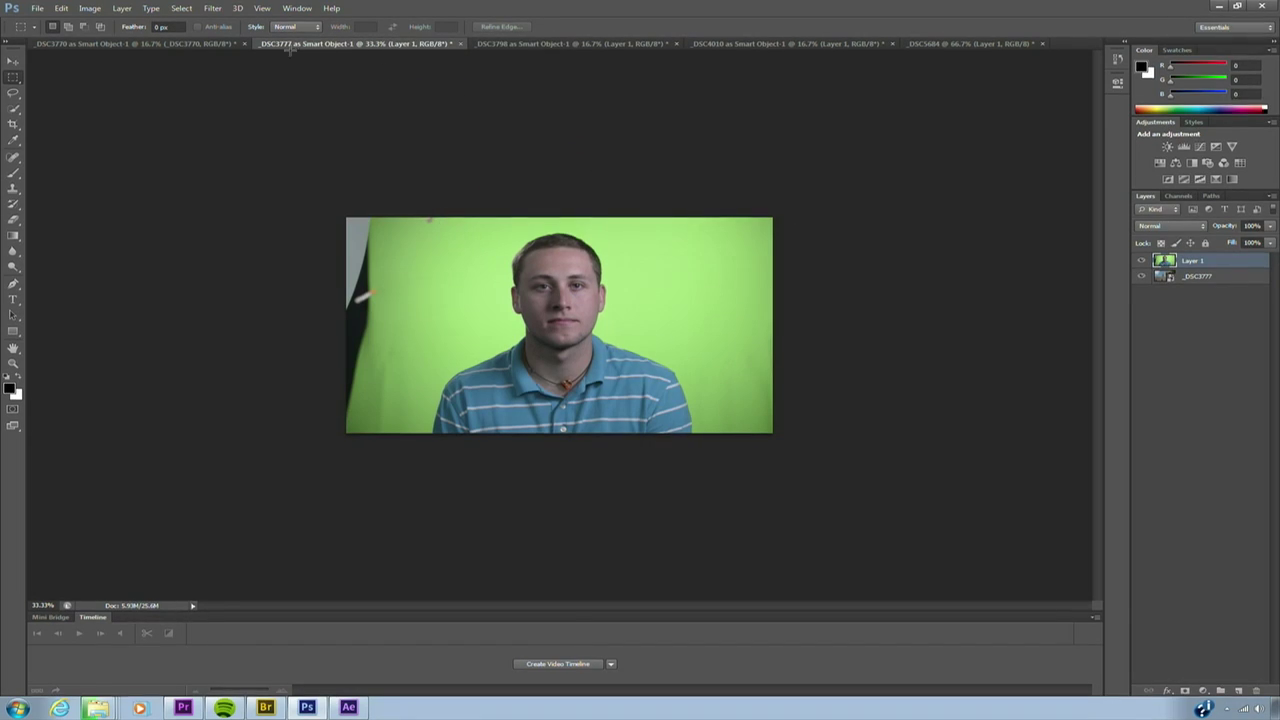
{"action": "left_click", "coordinate": [174, 45]}
{"action": "key", "text": "ctrl+v"}
{"action": "left_click", "coordinate": [673, 300]}
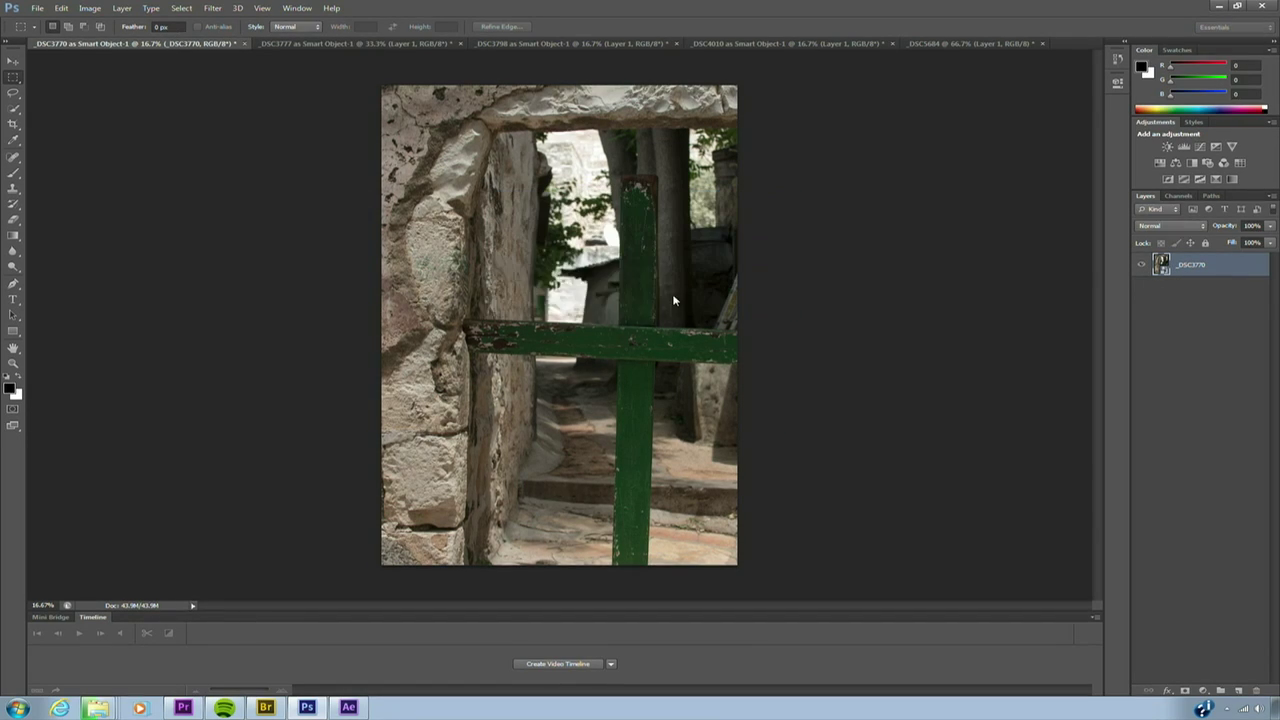
{"action": "left_click", "coordinate": [350, 45]}
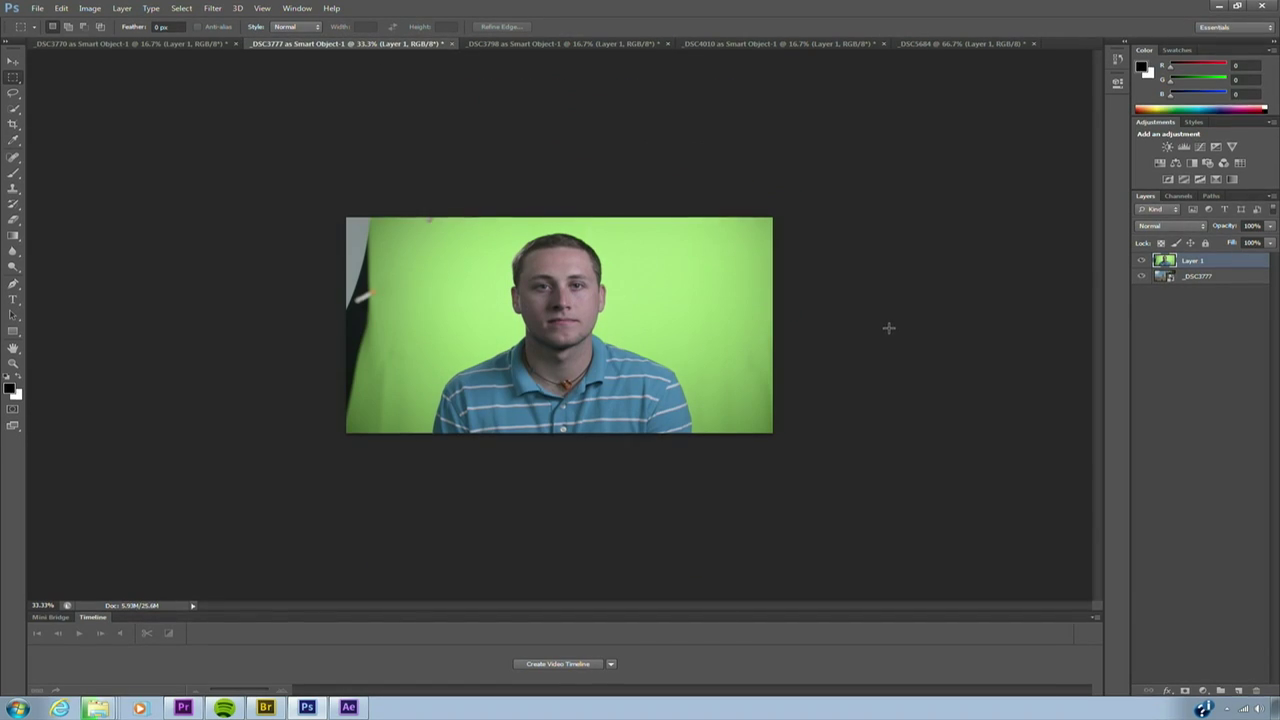
{"action": "key", "text": "w"}
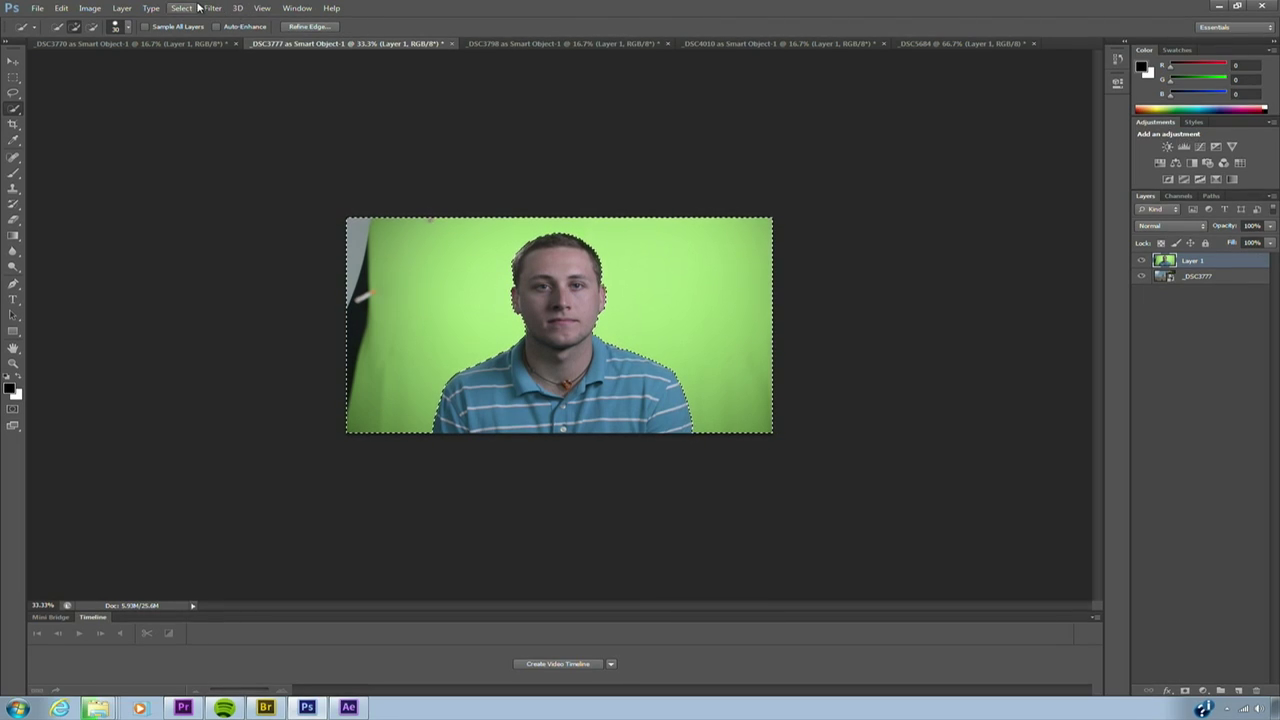
Step: Invert the green-screen selection and add a layer mask to Layer 1, placing the man over the bell tower
{"action": "left_click", "coordinate": [181, 8]}
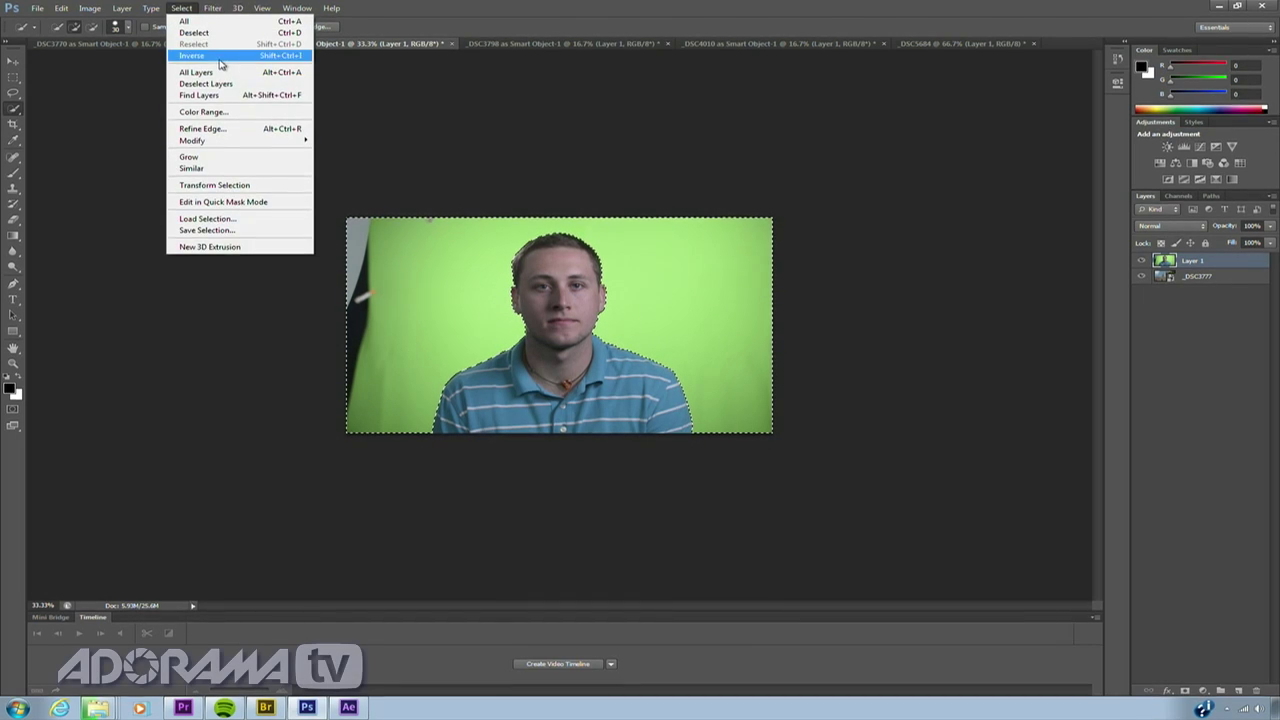
{"action": "left_click", "coordinate": [193, 55]}
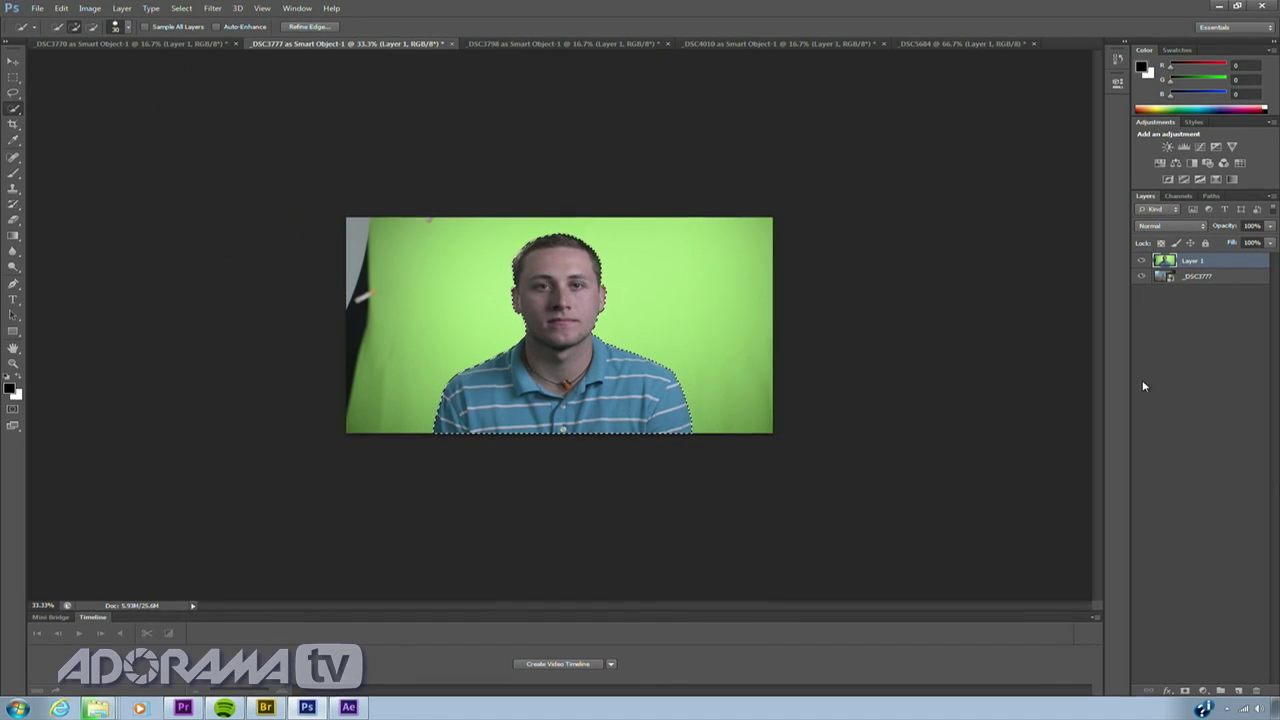
{"action": "left_click", "coordinate": [1186, 691]}
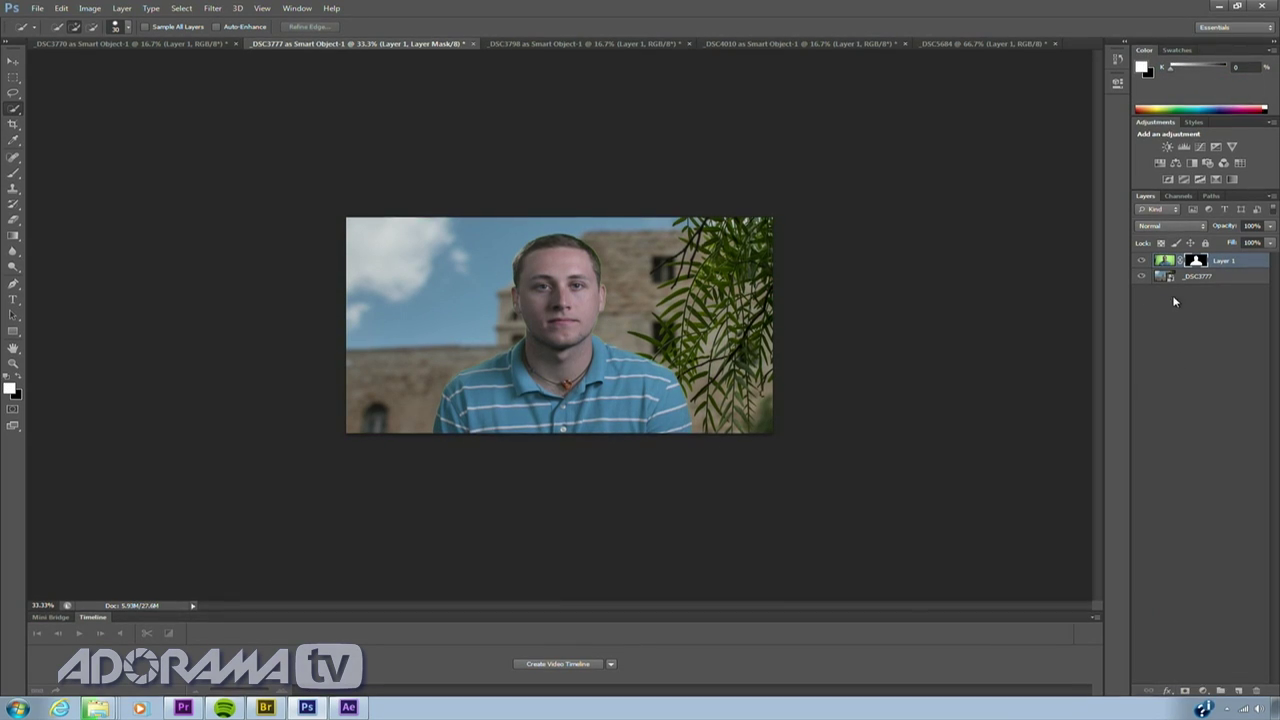
{"action": "left_click", "coordinate": [1140, 262]}
{"action": "left_click", "coordinate": [1140, 262]}
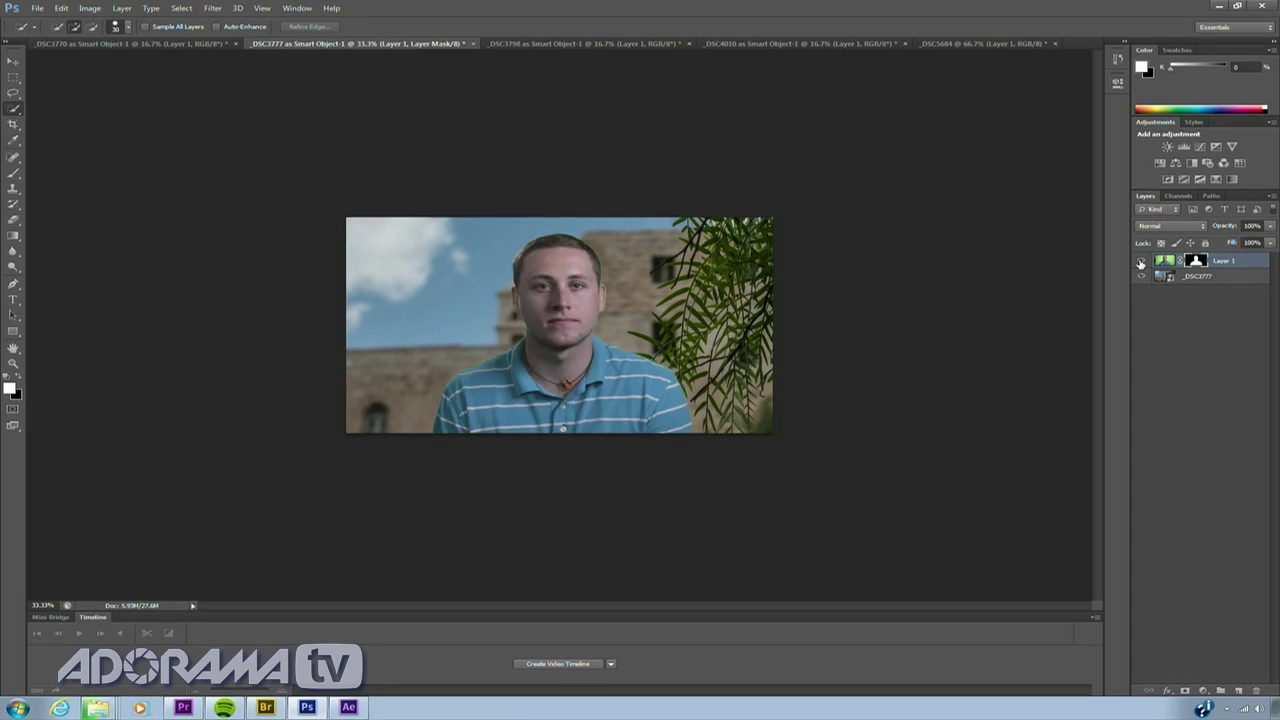
{"action": "left_click", "coordinate": [1169, 277]}
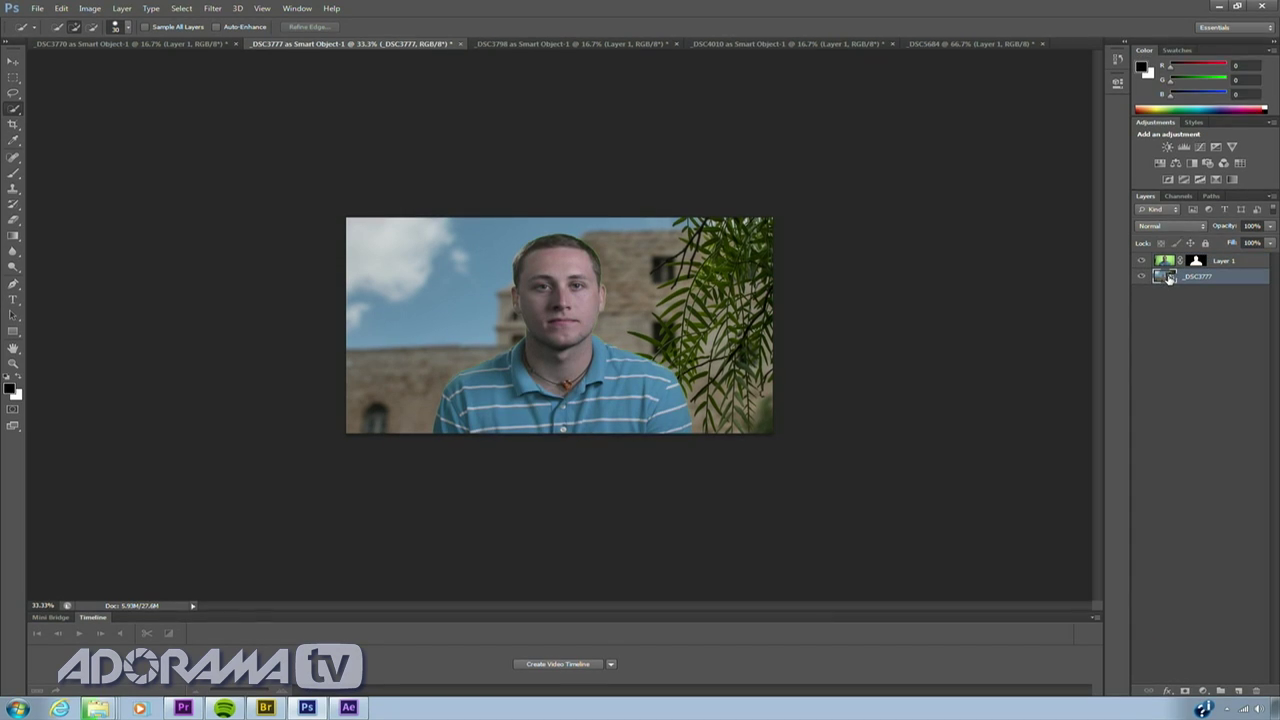
Step: Move the _DSC3777 backdrop up and right and scale it to about 64%, bringing the tower behind the man
{"action": "key", "text": "ctrl+t"}
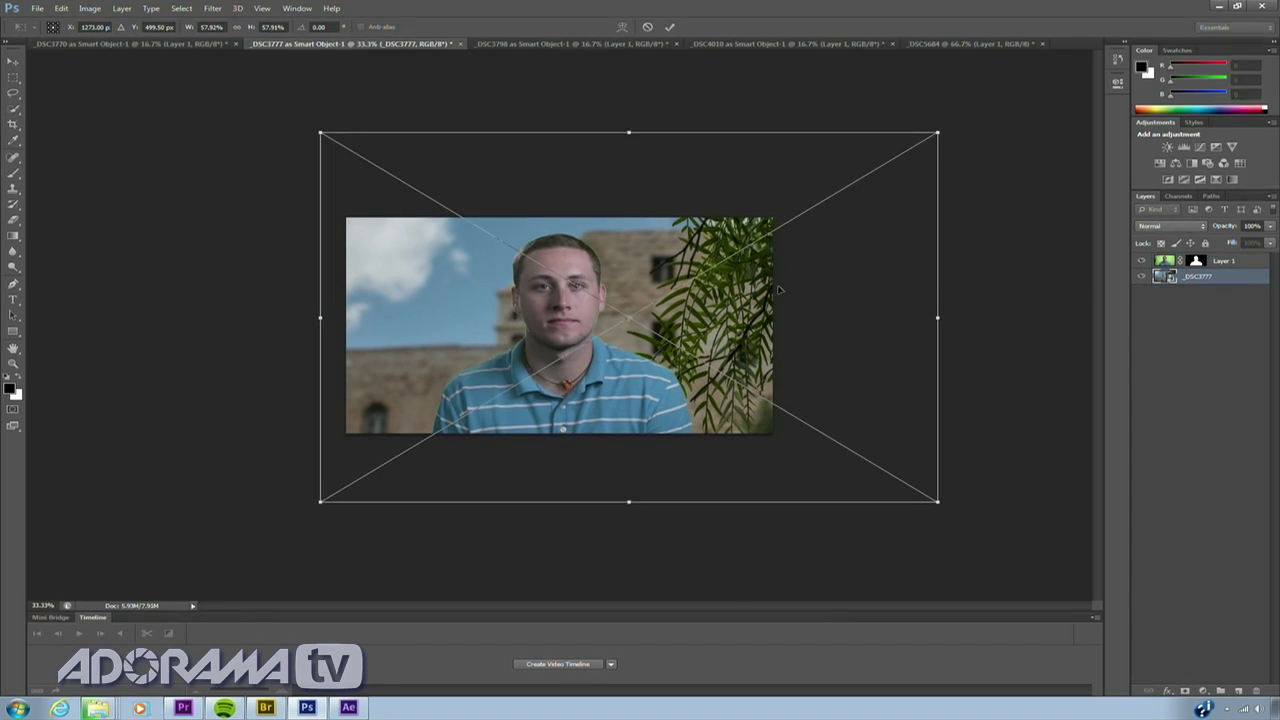
{"action": "left_click_drag", "start_coordinate": [739, 285], "coordinate": [768, 240]}
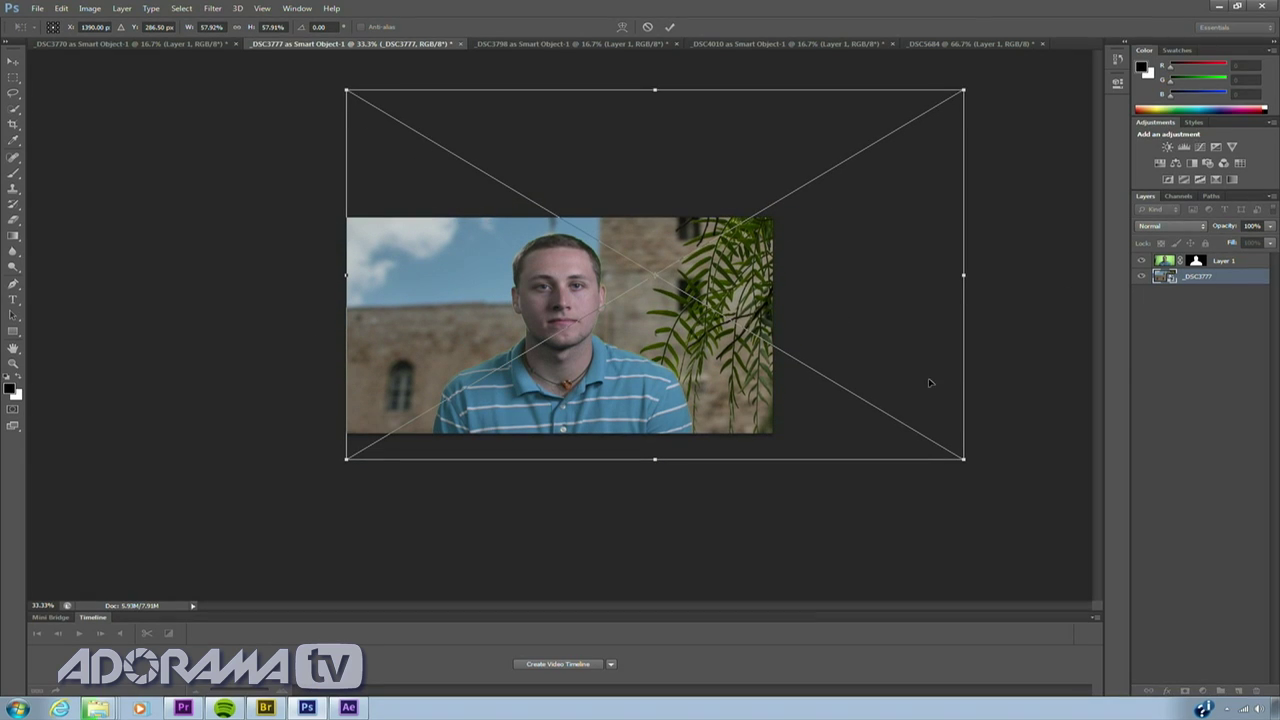
{"action": "left_click_drag", "start_coordinate": [960, 457], "coordinate": [995, 527]}
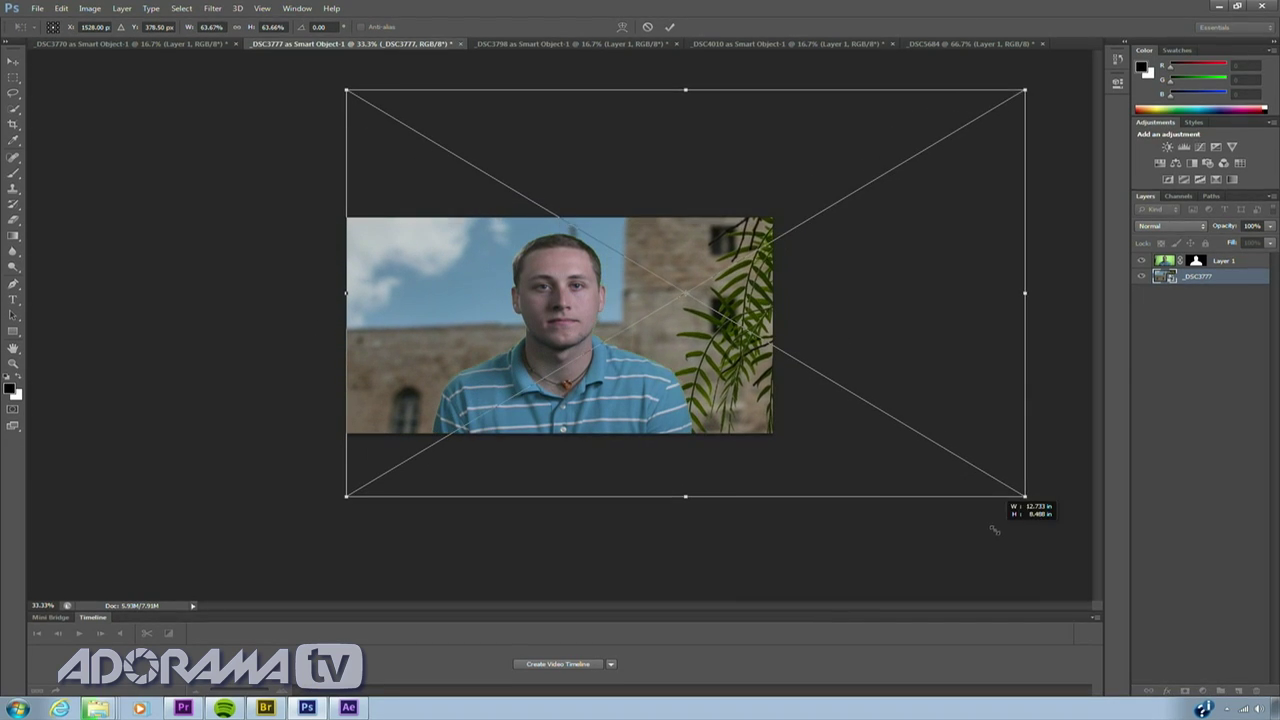
{"action": "mouse_move", "coordinate": [707, 374]}
{"action": "left_mouse_down"}
{"action": "mouse_move", "coordinate": [687, 383]}
{"action": "mouse_move", "coordinate": [687, 405]}
{"action": "mouse_move", "coordinate": [690, 392]}
{"action": "left_mouse_up"}
{"action": "key", "text": "Return"}
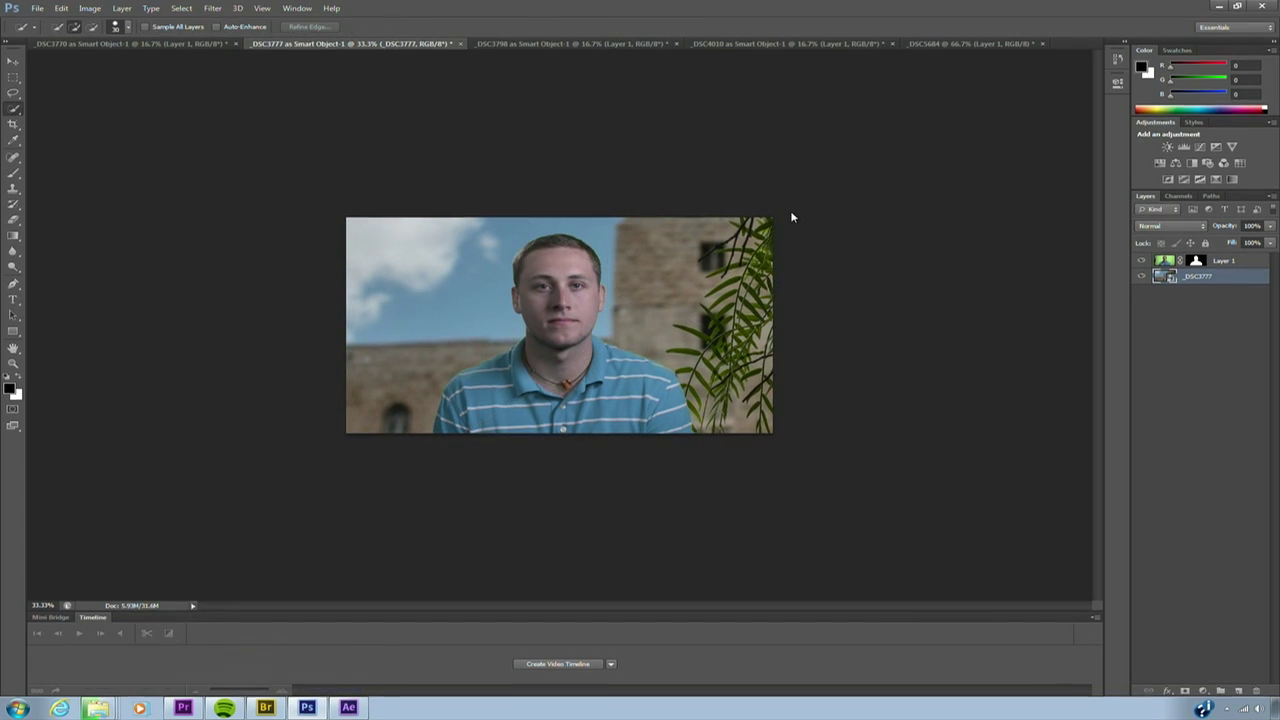
Step: Duplicate the _DSC3777 layer and rasterize the resulting _DSC3777 copy
{"action": "right_click", "coordinate": [1207, 276]}
{"action": "left_click", "coordinate": [1156, 258]}
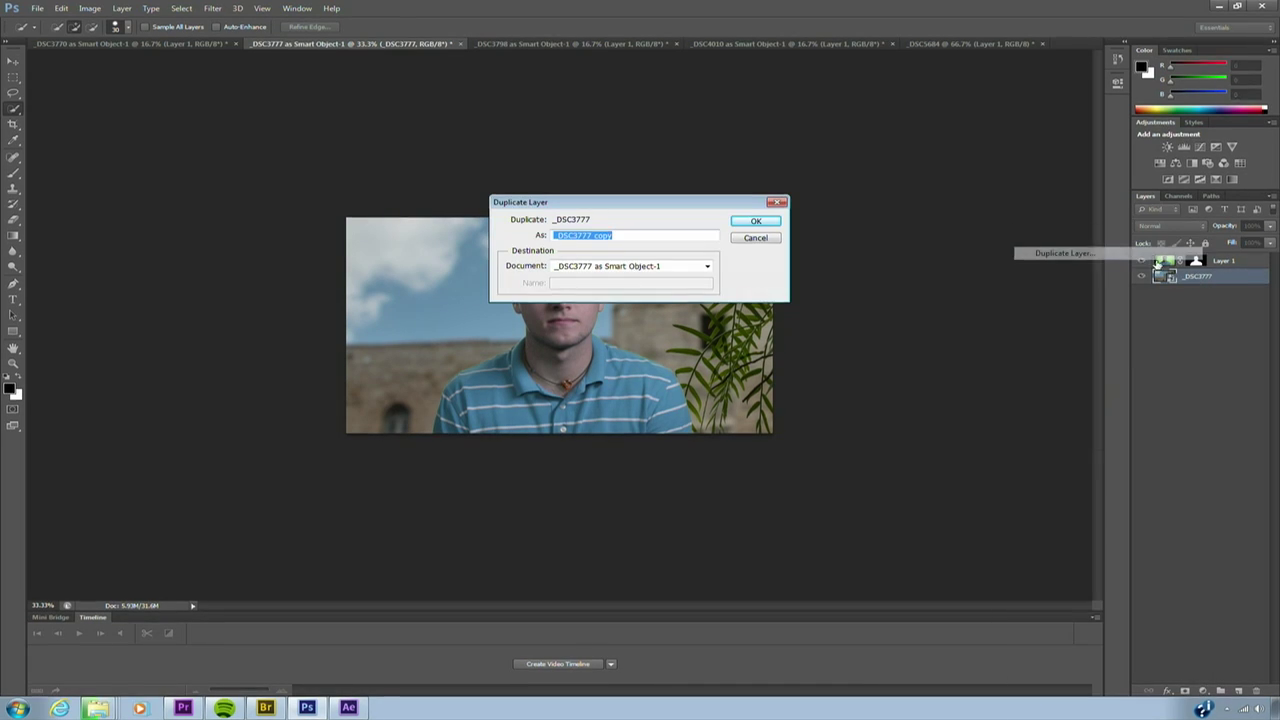
{"action": "left_click", "coordinate": [757, 220]}
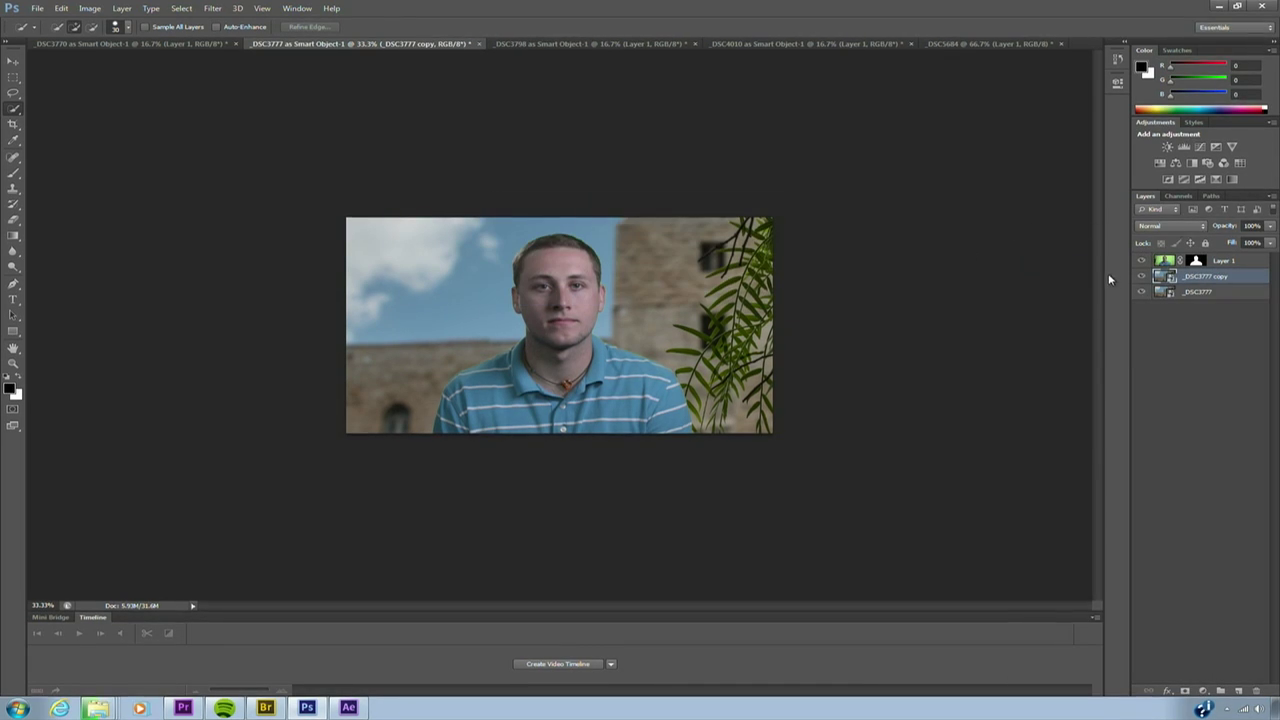
{"action": "right_click", "coordinate": [1236, 279]}
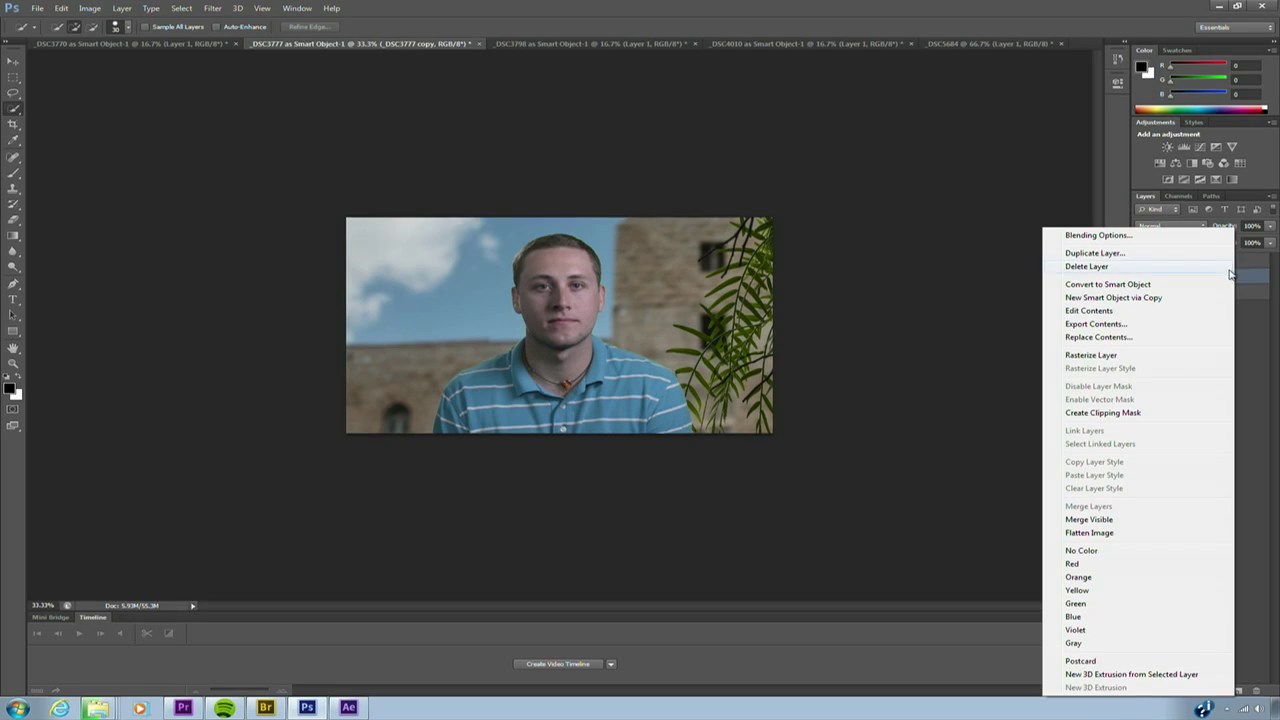
{"action": "left_click", "coordinate": [1167, 355]}
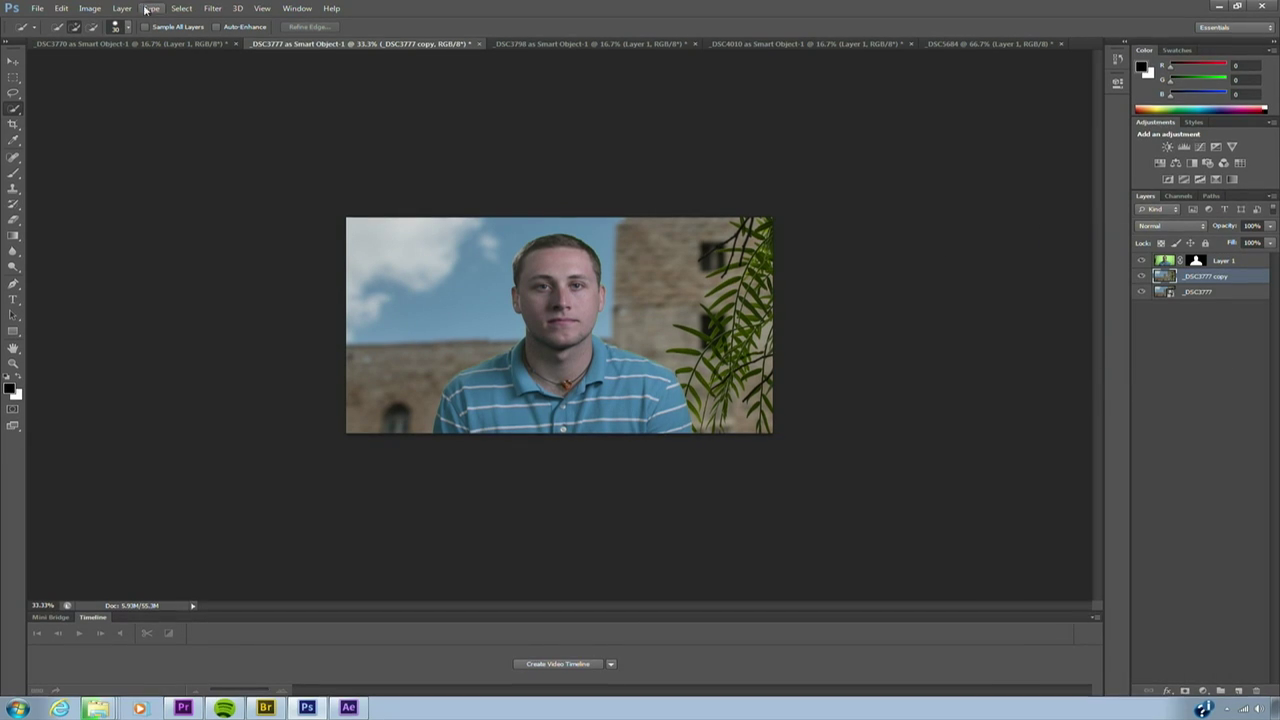
Step: Apply a Lens Blur with radius 24 to the _DSC3777 copy layer
{"action": "left_click", "coordinate": [213, 8]}
{"action": "mouse_move", "coordinate": [280, 132]}
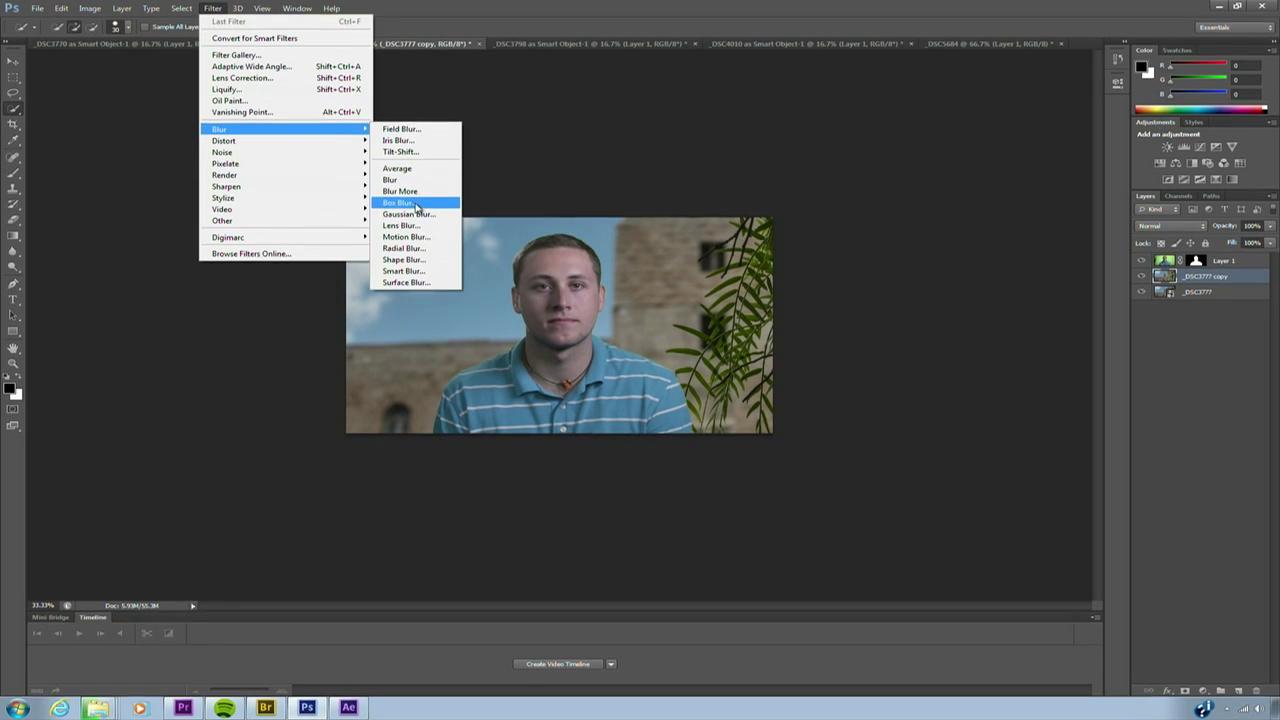
{"action": "left_click", "coordinate": [423, 233]}
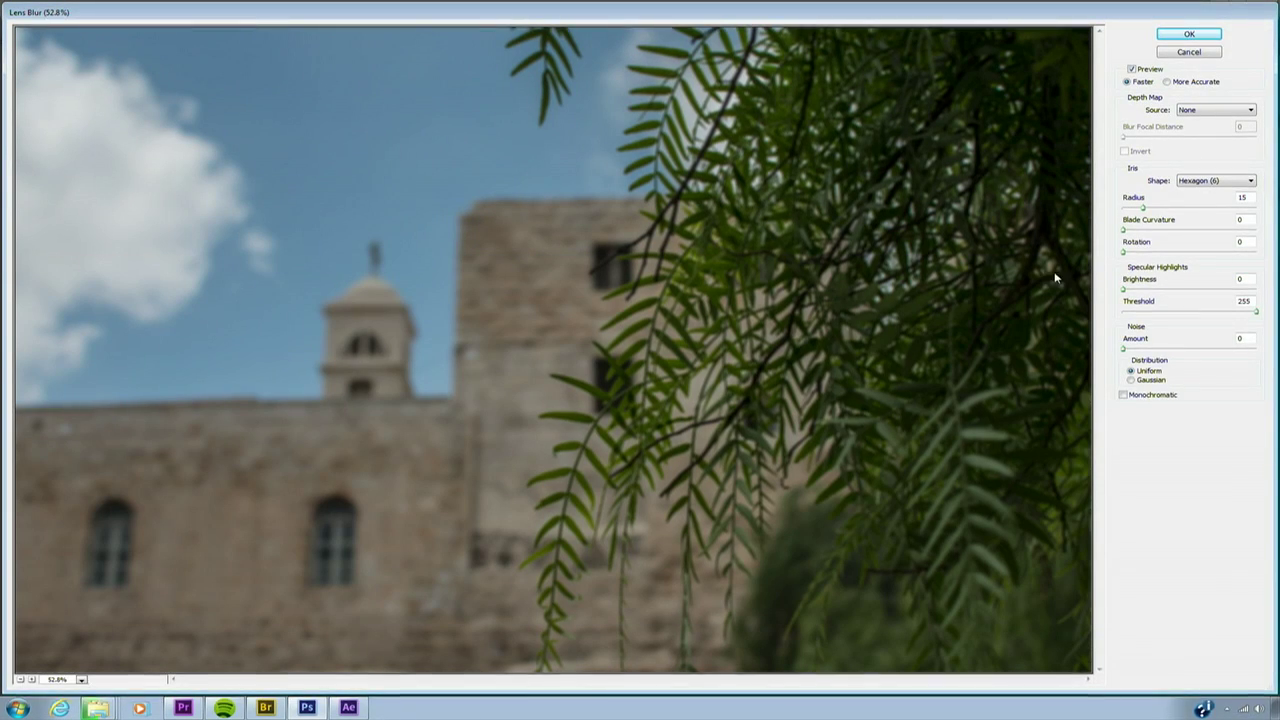
{"action": "left_click_drag", "start_coordinate": [1143, 207], "coordinate": [1155, 208]}
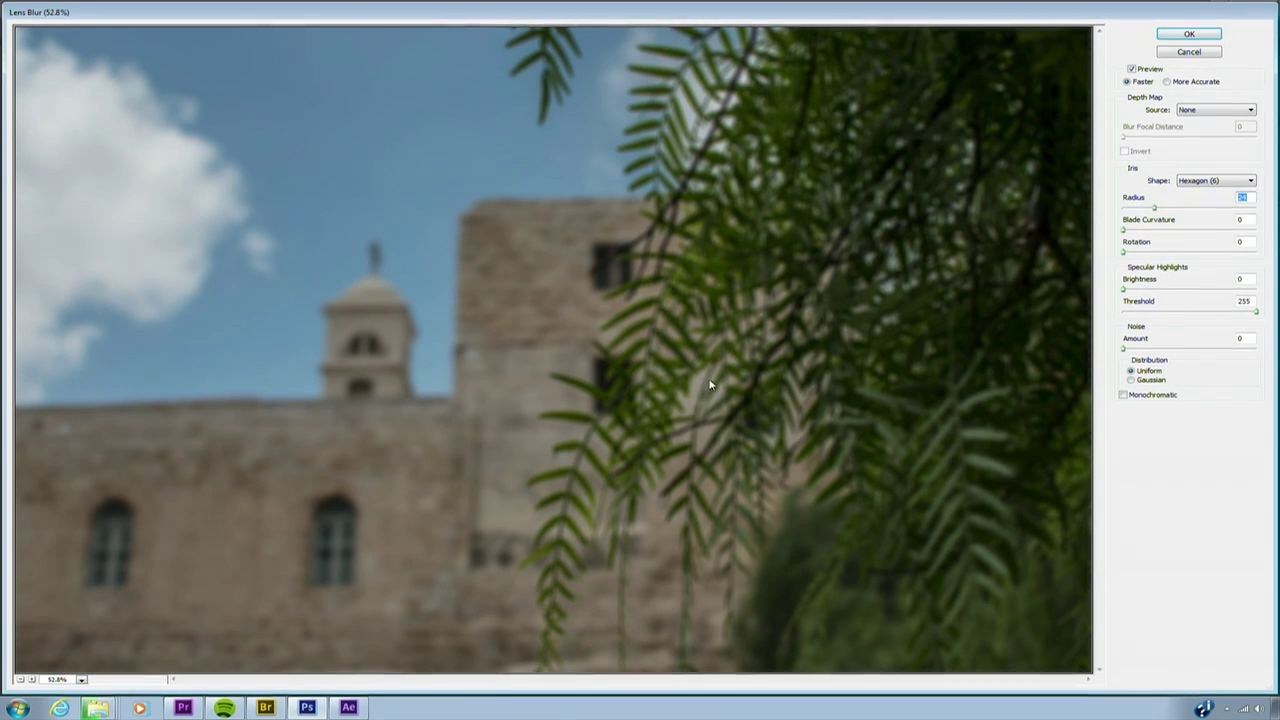
{"action": "left_click", "coordinate": [1125, 252]}
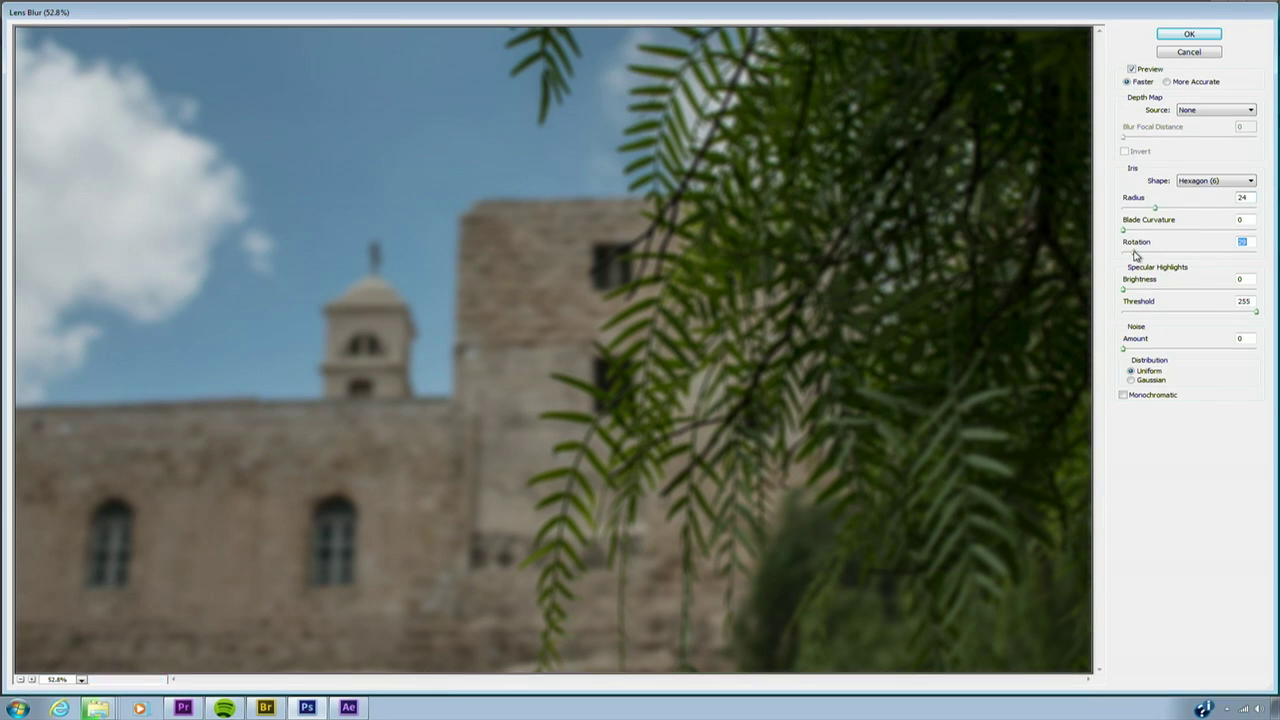
{"action": "left_click", "coordinate": [1187, 34]}
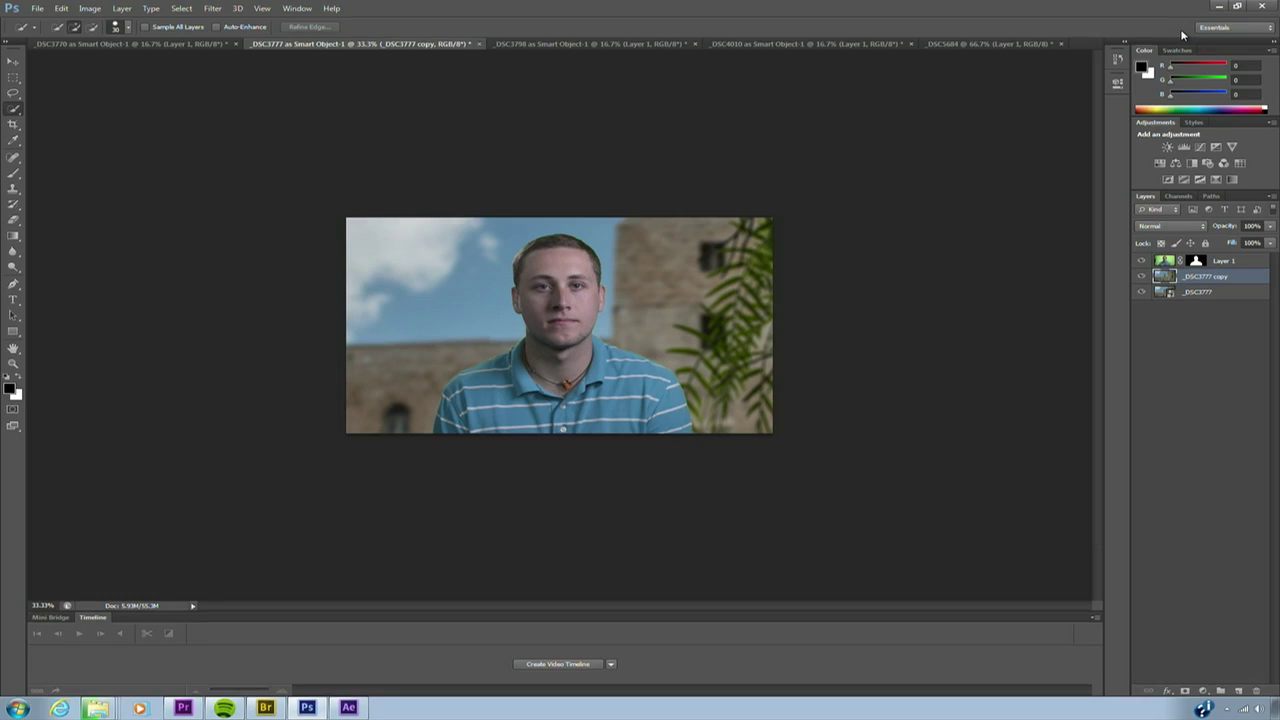
Step: Toggle the blurred copy's visibility to compare it with the sharp backdrop
{"action": "left_click", "coordinate": [1141, 276]}
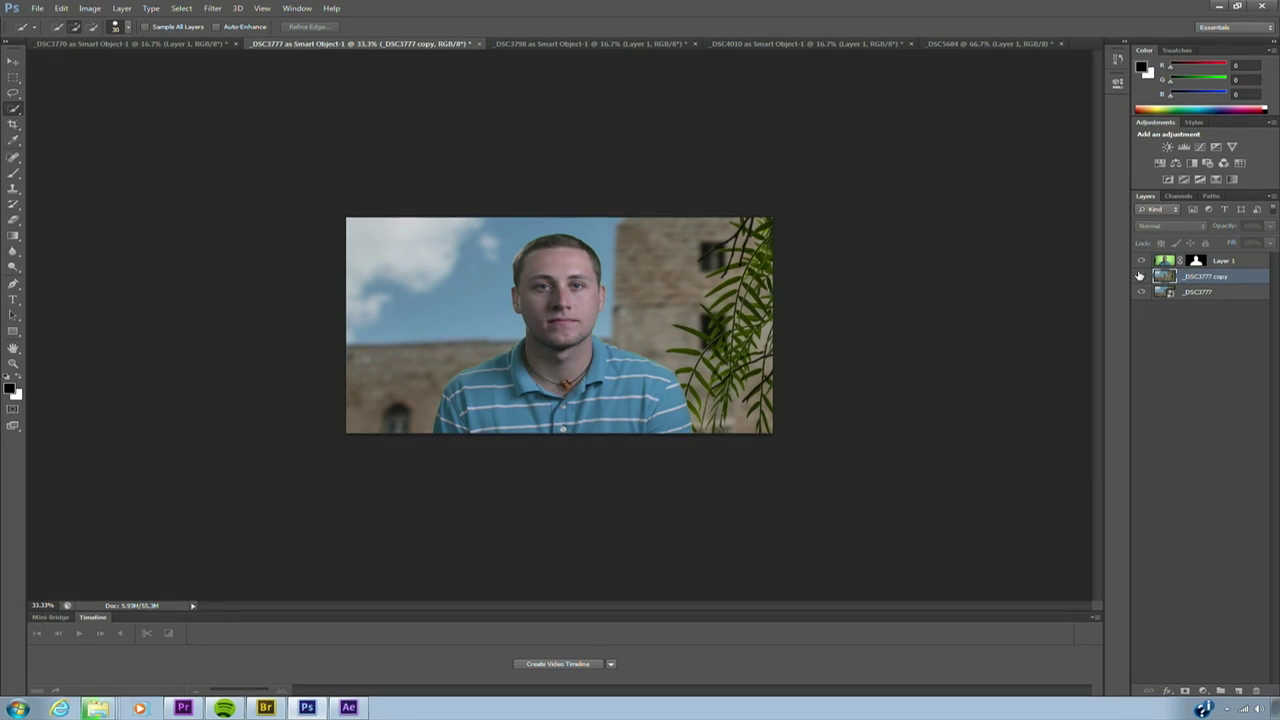
{"action": "left_click", "coordinate": [1141, 276]}
{"action": "left_click", "coordinate": [1141, 276]}
{"action": "left_click", "coordinate": [1141, 276]}
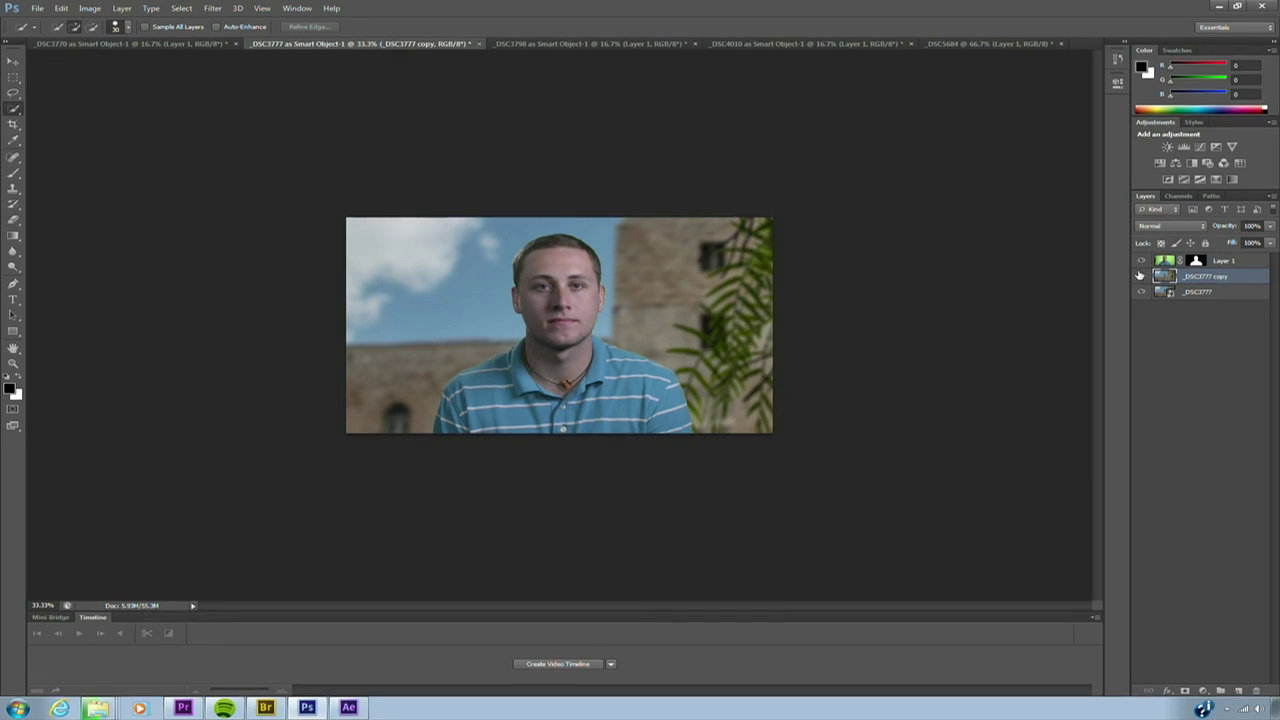
{"action": "left_click", "coordinate": [1141, 276]}
{"action": "left_click", "coordinate": [1141, 276]}
Step: In the _DSC3798 document, crop the canvas to the green-screen frame and hide Layer 1
{"action": "left_click", "coordinate": [555, 43]}
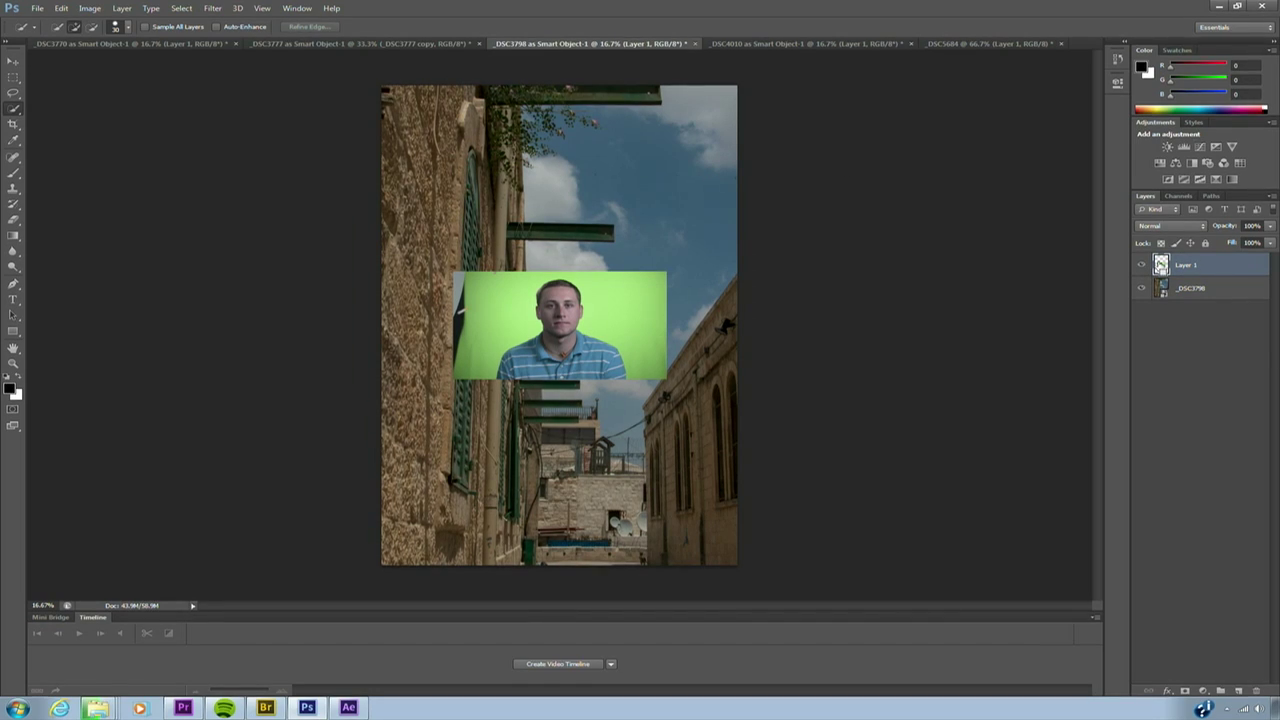
{"action": "left_click", "coordinate": [89, 8]}
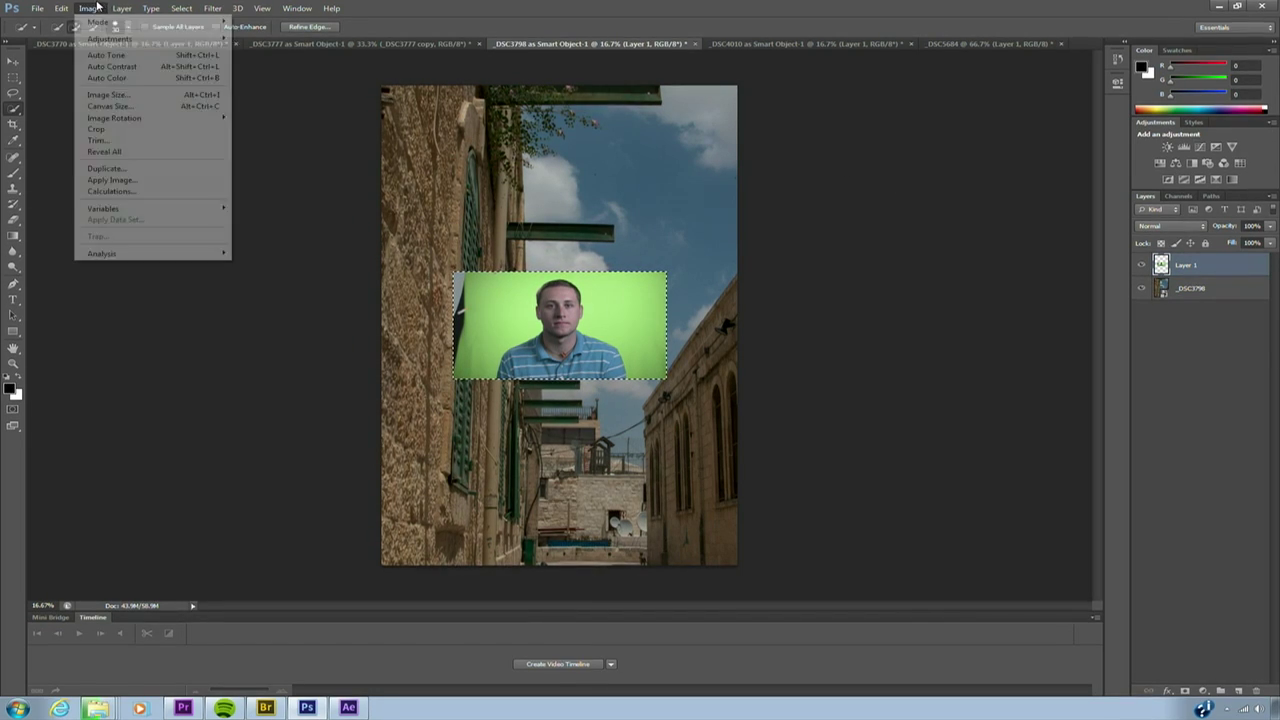
{"action": "left_click", "coordinate": [117, 129]}
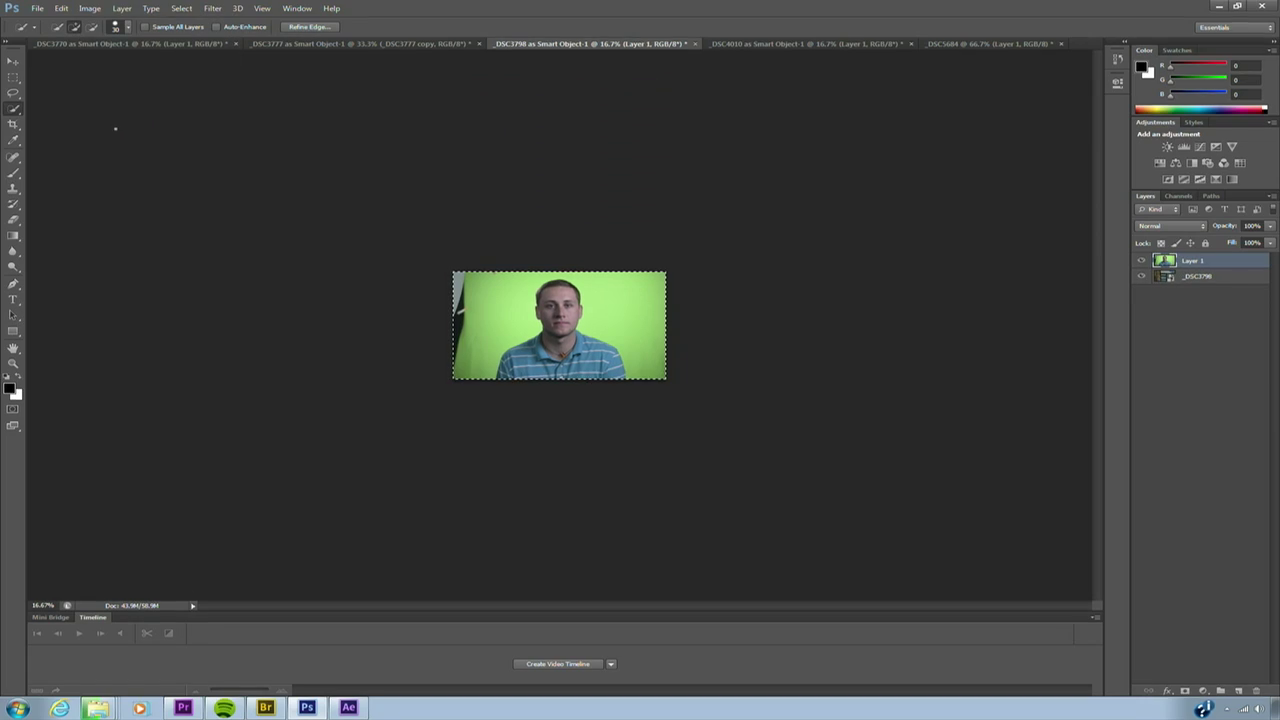
{"action": "left_click", "coordinate": [1166, 281]}
{"action": "left_click", "coordinate": [1145, 261]}
{"action": "left_click", "coordinate": [1166, 283]}
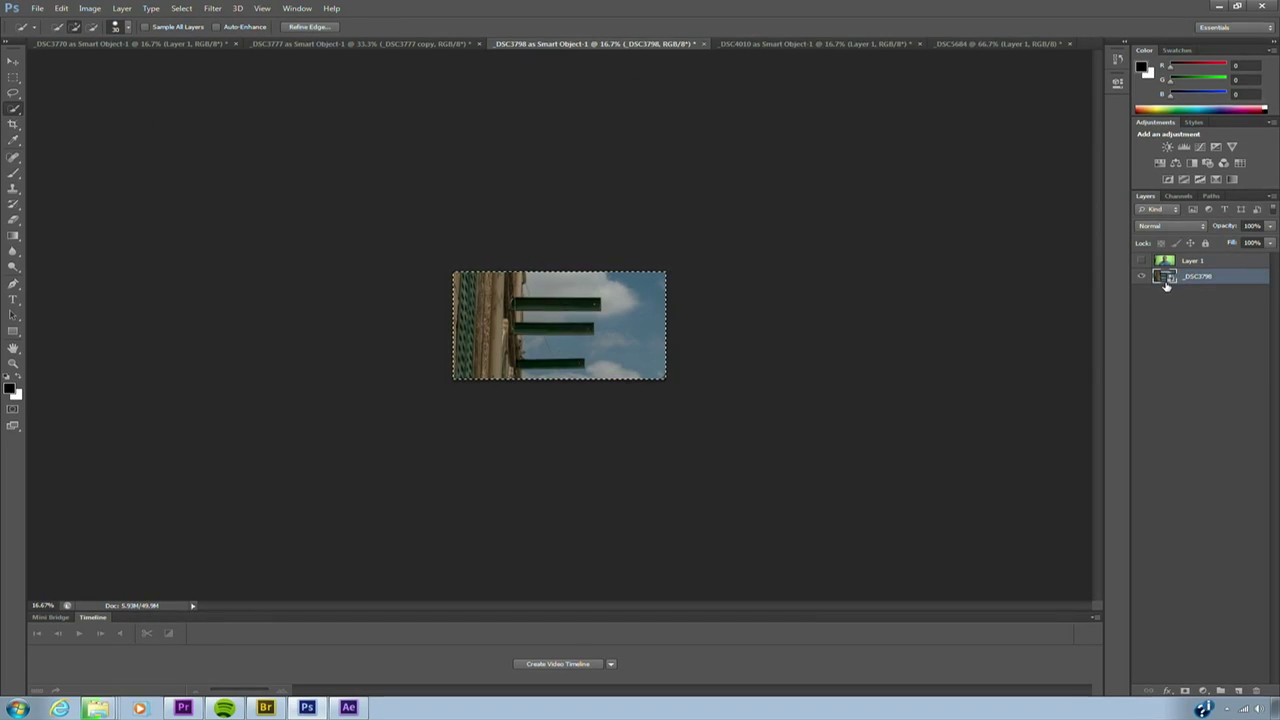
Step: Scale the alley backdrop to about 71% and reposition it to fill the canvas, viewed at 66.67%
{"action": "key", "text": "ctrl+t"}
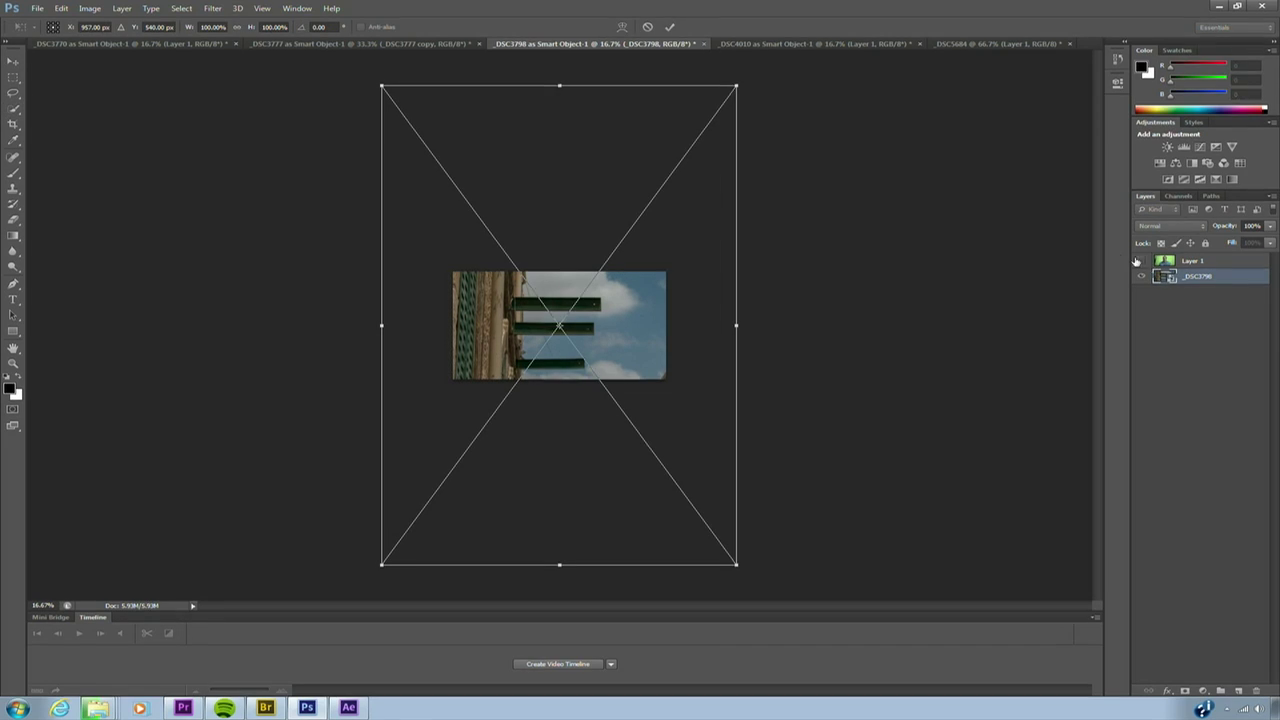
{"action": "left_click_drag", "start_coordinate": [738, 84], "coordinate": [627, 248]}
{"action": "left_click_drag", "start_coordinate": [562, 358], "coordinate": [628, 273]}
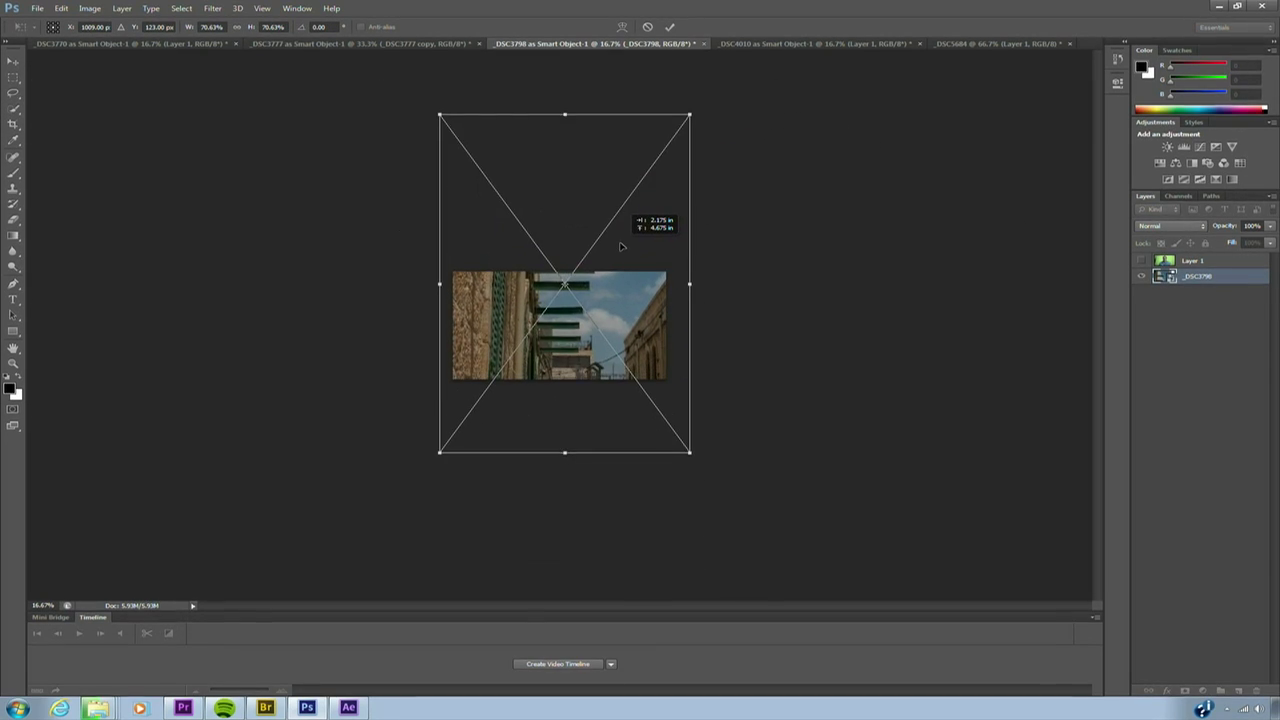
{"action": "left_click_drag", "start_coordinate": [620, 246], "coordinate": [612, 242]}
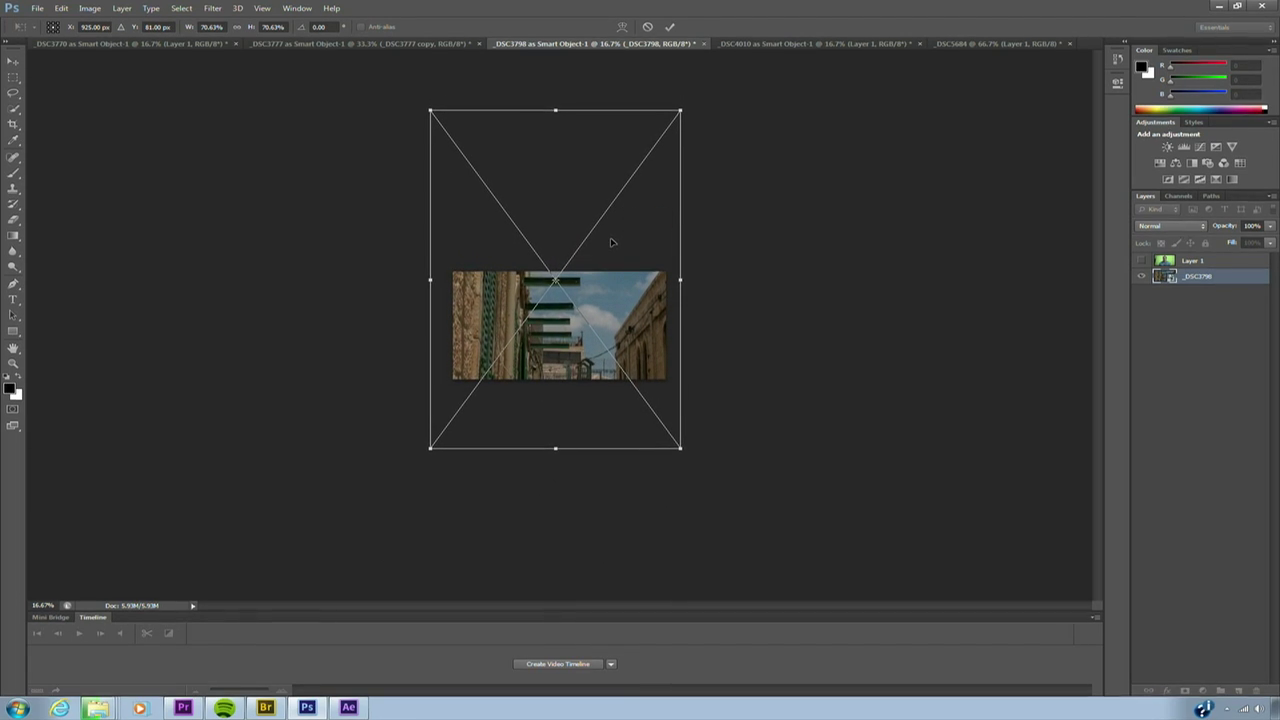
{"action": "key", "text": "Return"}
{"action": "key", "text": "w"}
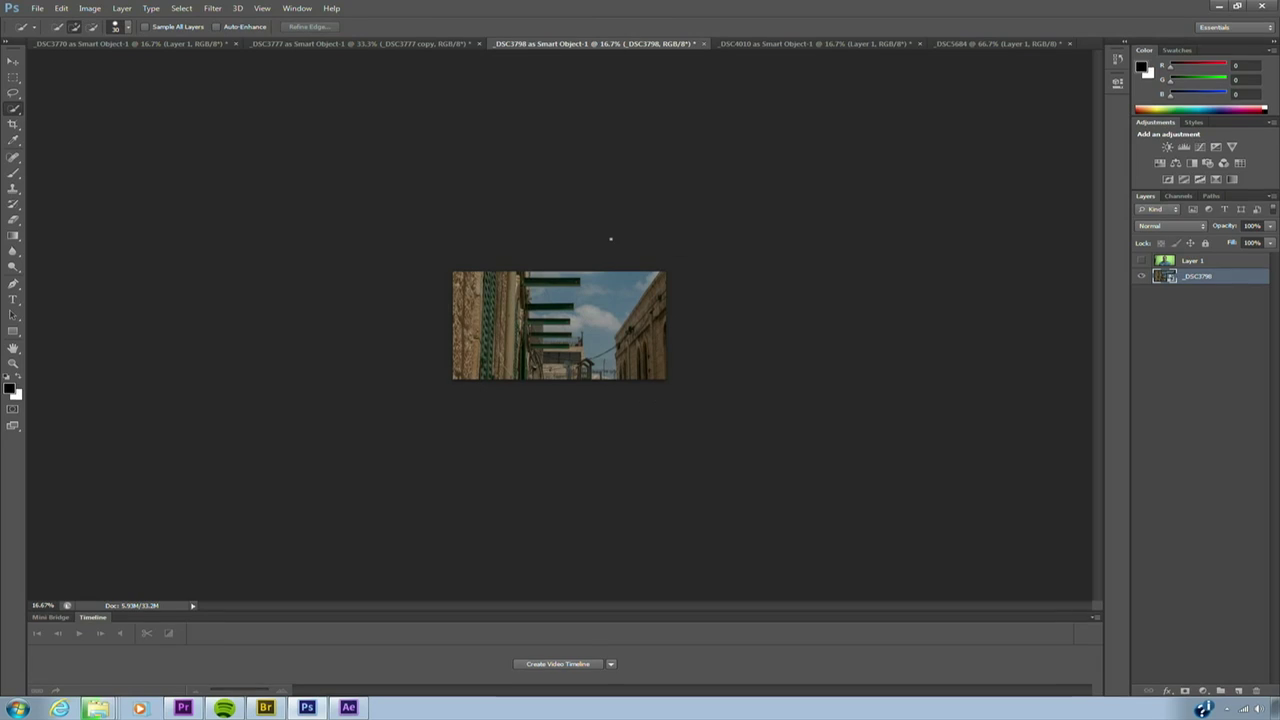
{"action": "key", "text": "ctrl+plus"}
{"action": "key", "text": "ctrl+plus"}
{"action": "key", "text": "ctrl+plus"}
{"action": "key", "text": "ctrl+plus"}
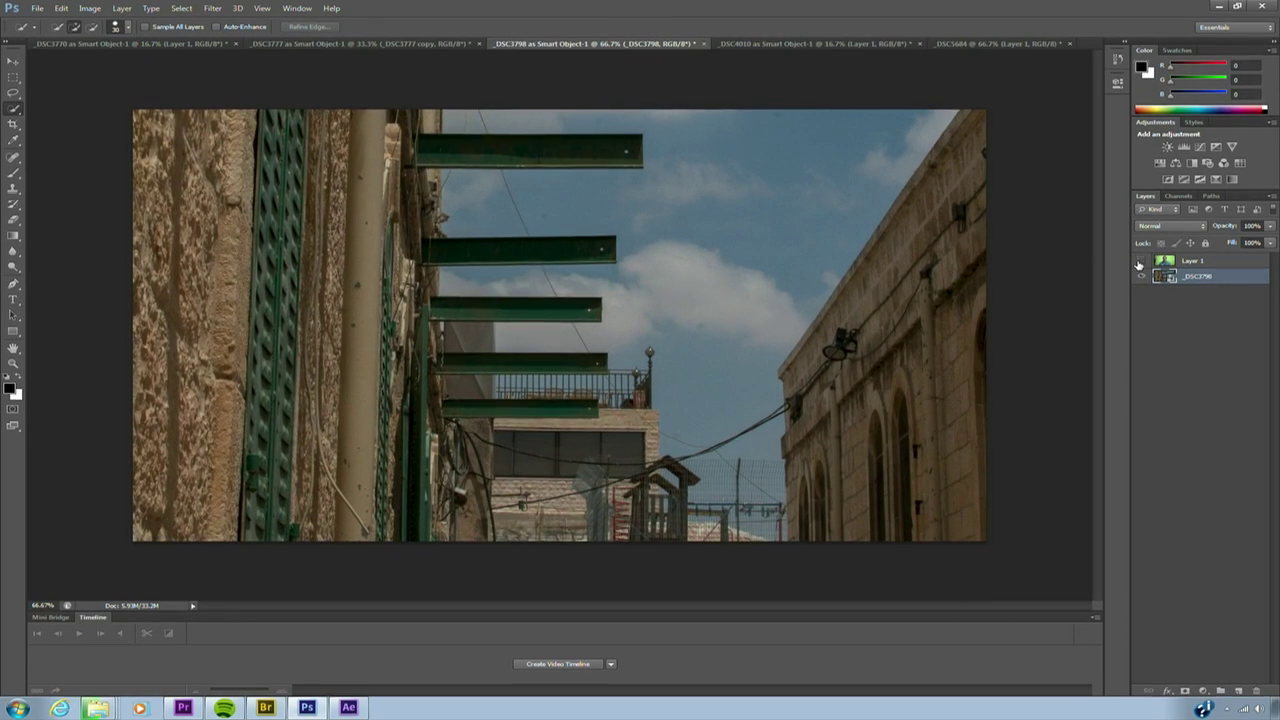
Step: Quick-select the green background around the man on Layer 1, then hide that layer again
{"action": "left_click", "coordinate": [1140, 262]}
{"action": "left_click", "coordinate": [1190, 264]}
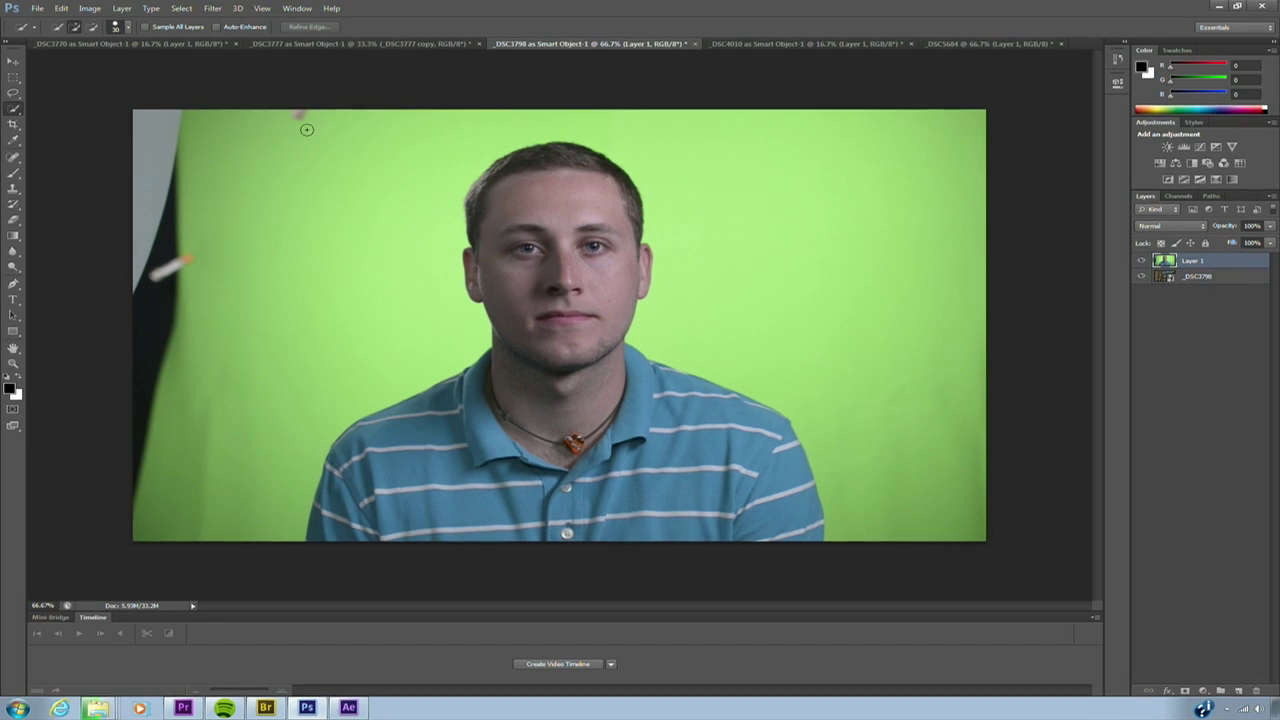
{"action": "mouse_move", "coordinate": [326, 143]}
{"action": "left_mouse_down"}
{"action": "mouse_move", "coordinate": [230, 292]}
{"action": "mouse_move", "coordinate": [700, 160]}
{"action": "mouse_move", "coordinate": [794, 217]}
{"action": "mouse_move", "coordinate": [1235, 410]}
{"action": "left_mouse_up"}
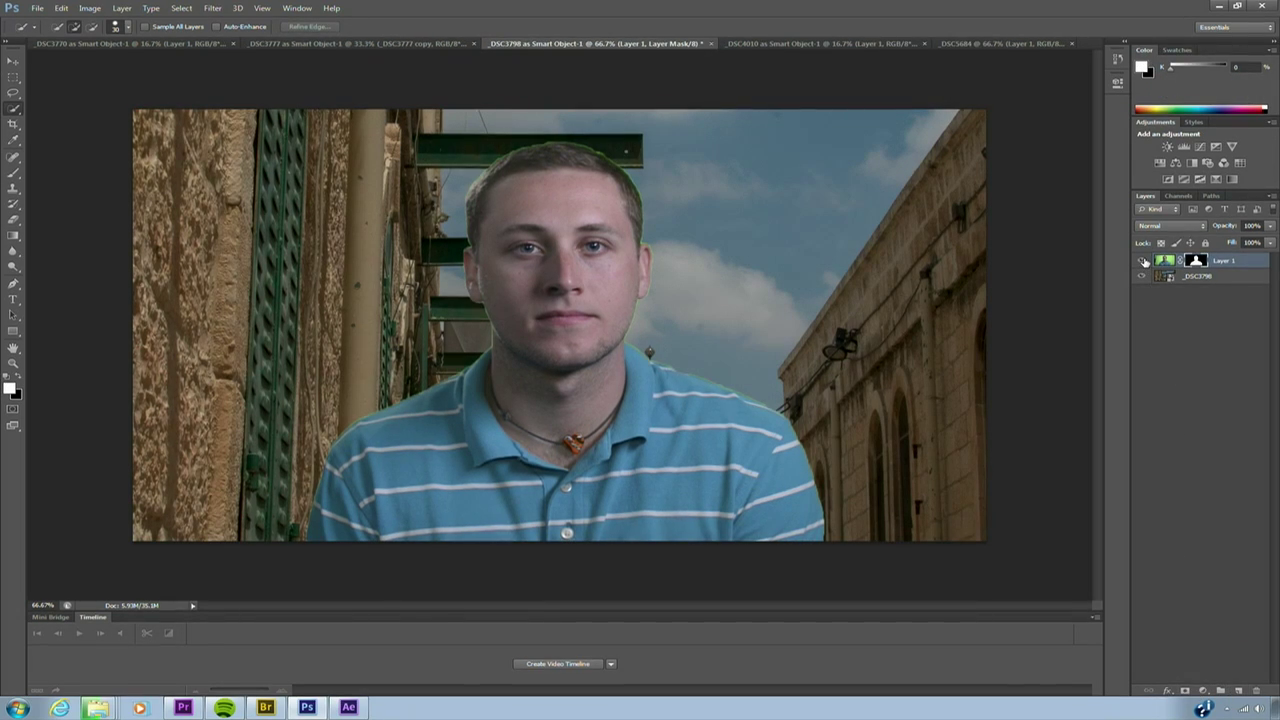
{"action": "left_click", "coordinate": [1143, 261]}
{"action": "left_click", "coordinate": [1143, 261]}
{"action": "left_click", "coordinate": [1143, 261]}
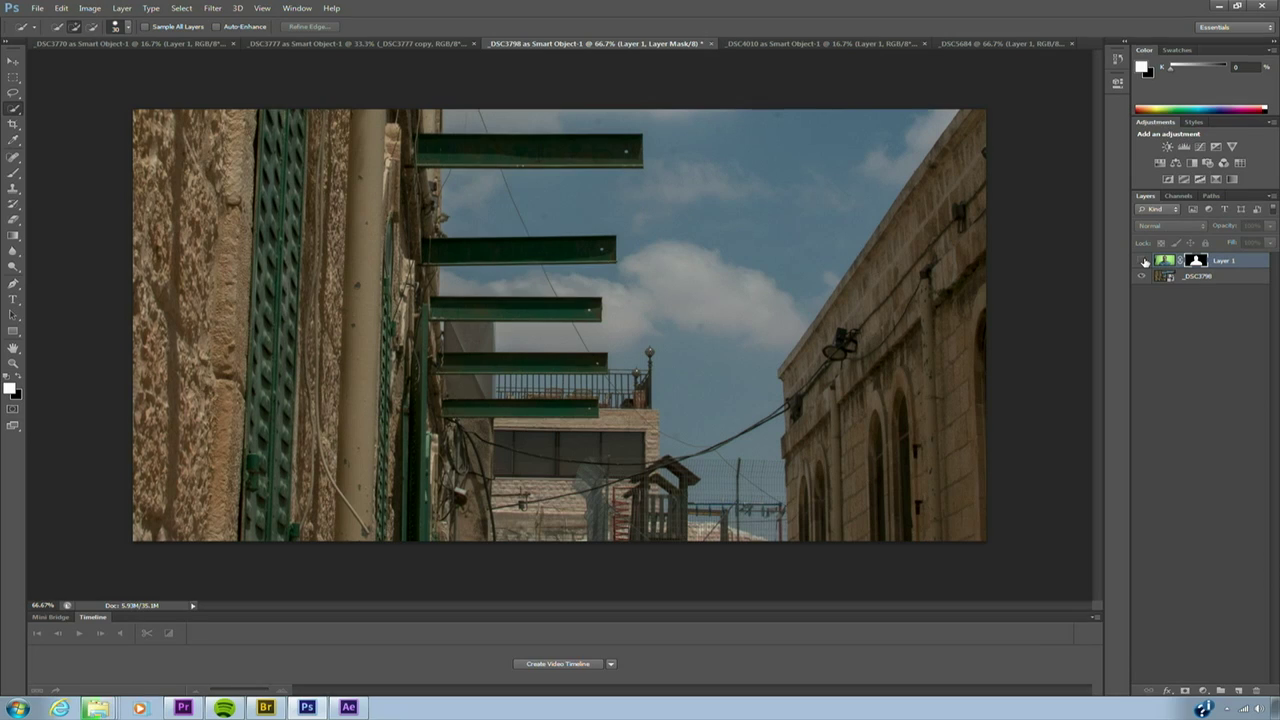
{"action": "left_click", "coordinate": [1233, 285]}
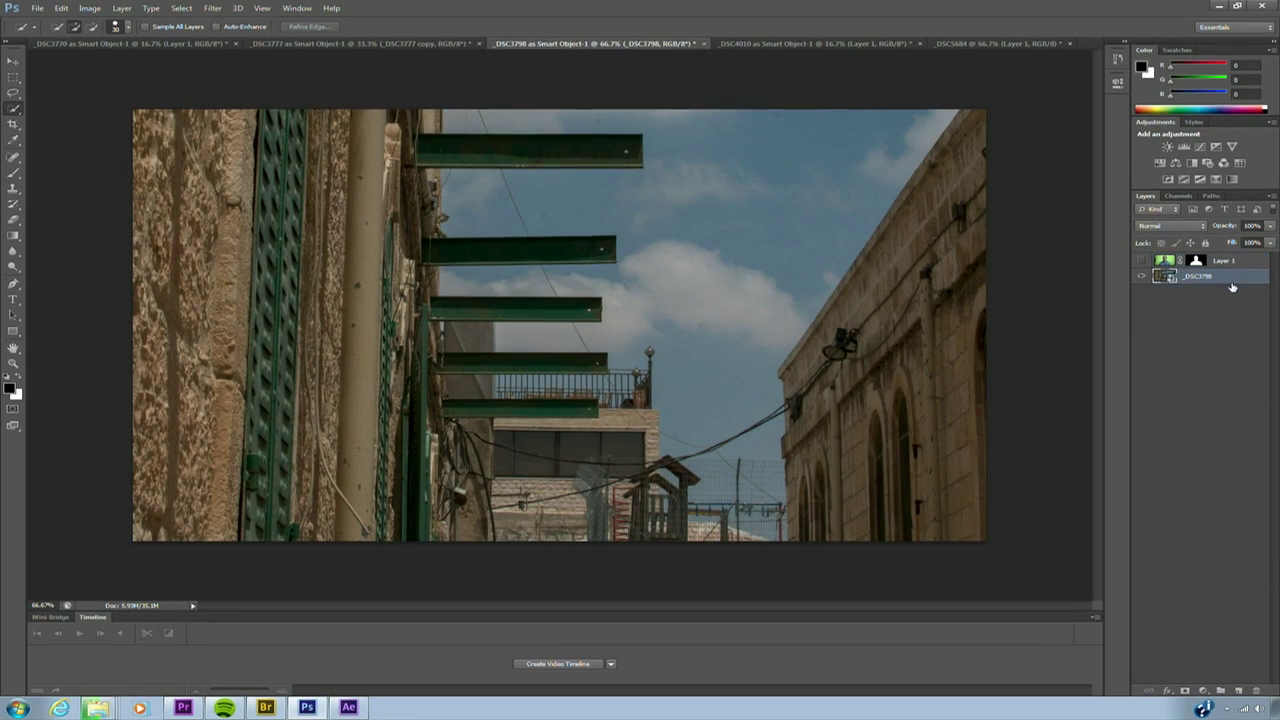
{"action": "left_click", "coordinate": [1179, 197]}
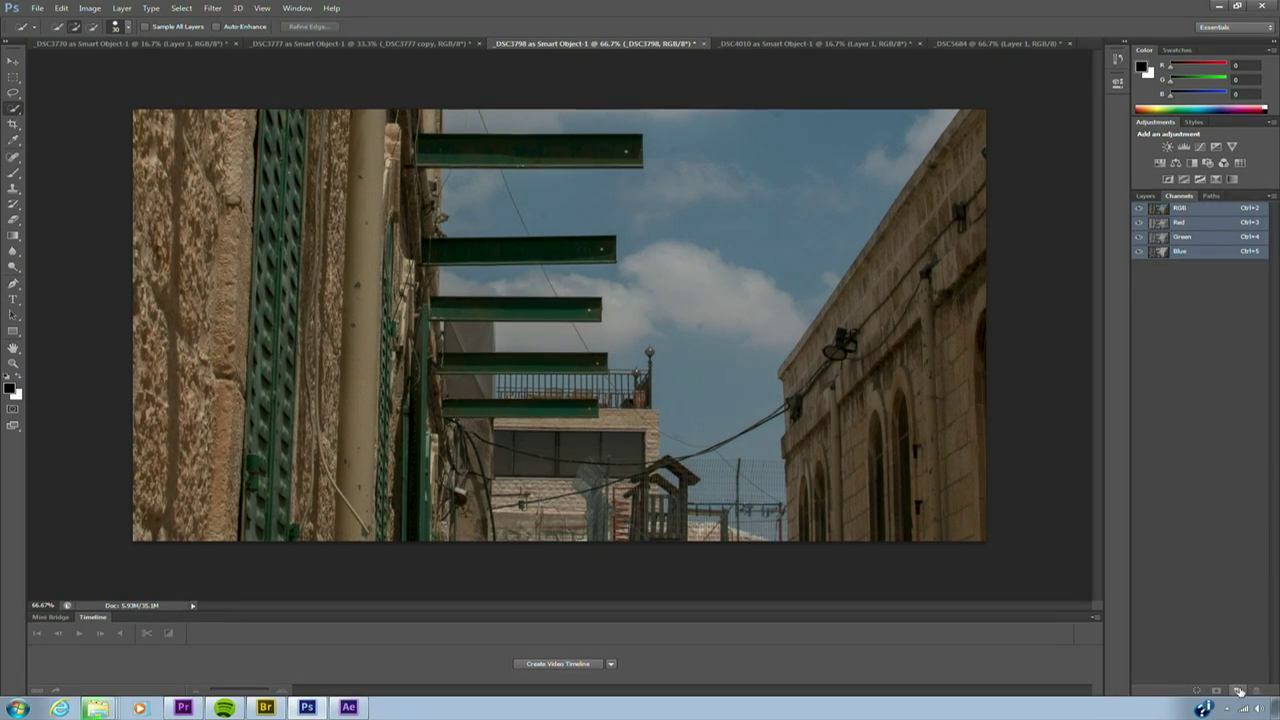
Step: Create a new Alpha 1 channel and fill it with a black-to-white gradient over the alley
{"action": "left_click", "coordinate": [1239, 691]}
{"action": "left_click", "coordinate": [1138, 208]}
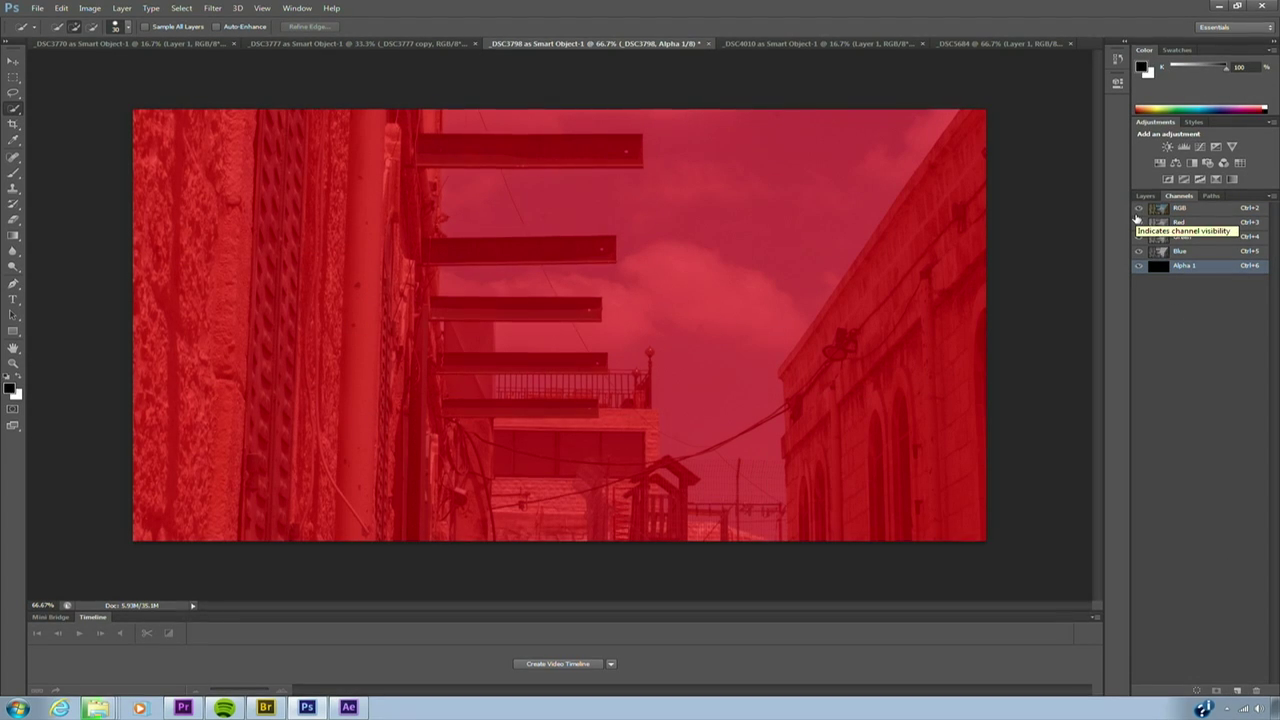
{"action": "key", "text": "f"}
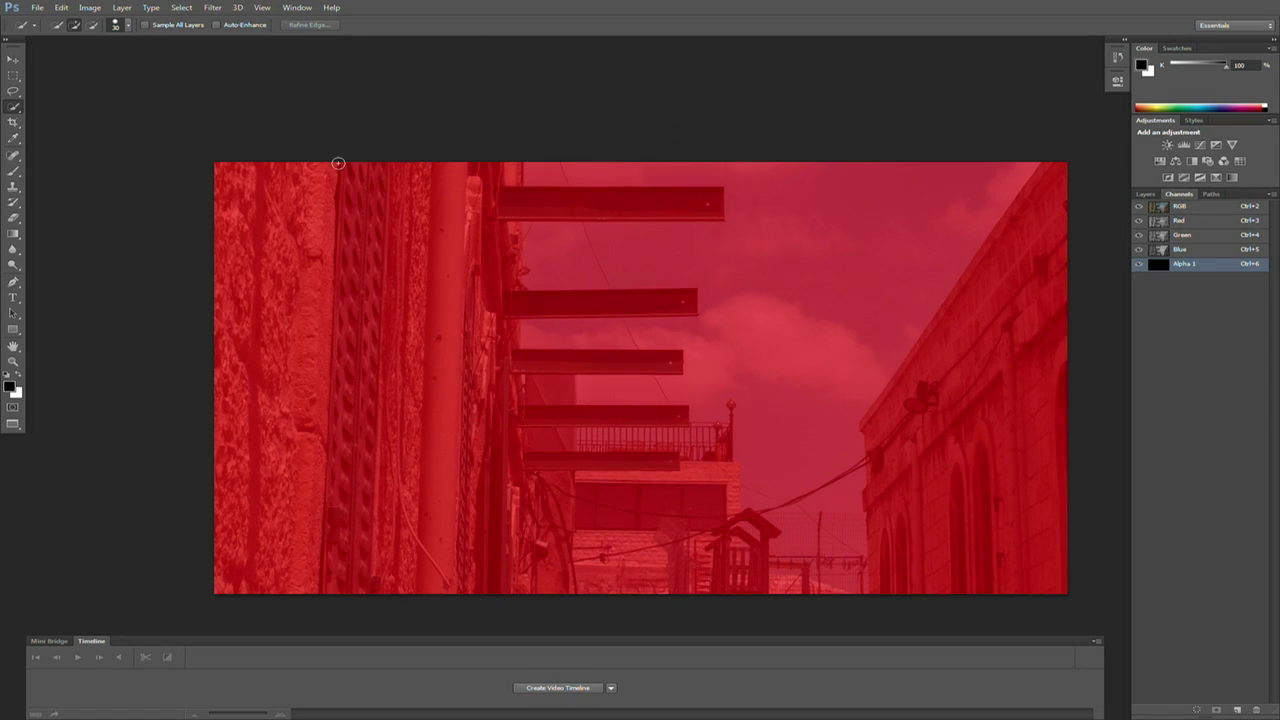
{"action": "left_click", "coordinate": [13, 236]}
{"action": "left_click", "coordinate": [61, 232]}
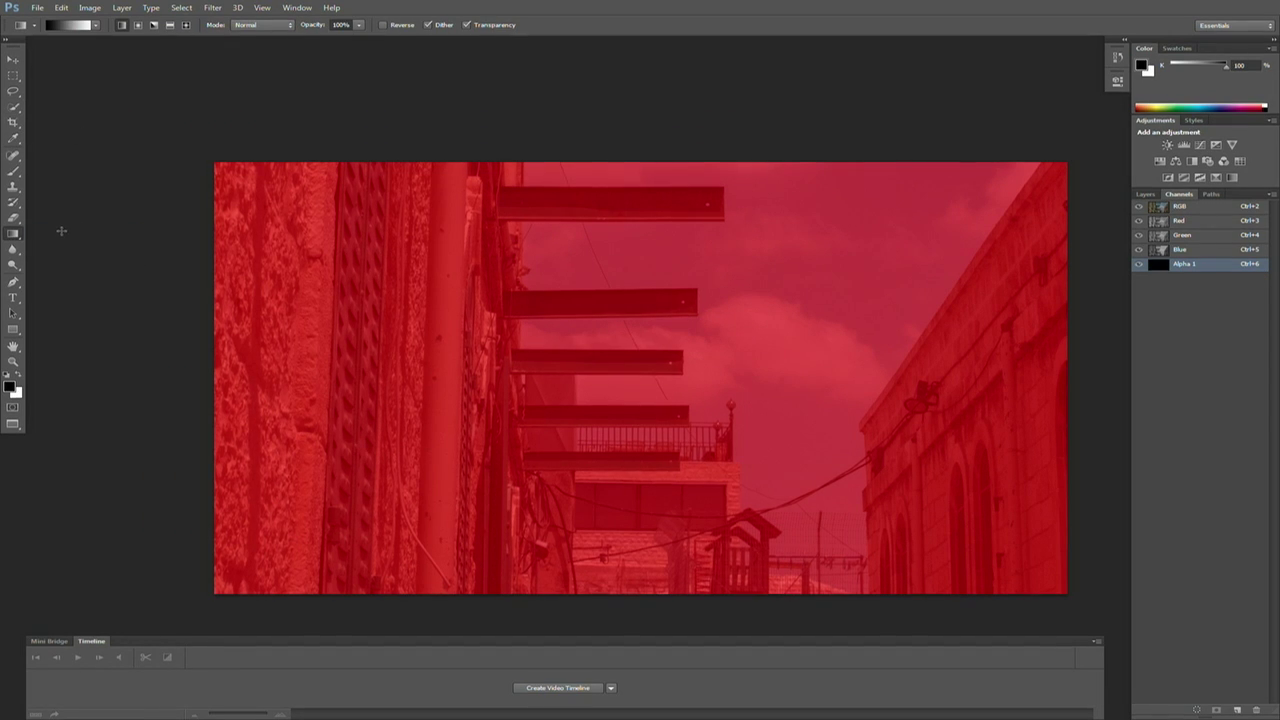
{"action": "left_click_drag", "start_coordinate": [749, 327], "coordinate": [697, 240]}
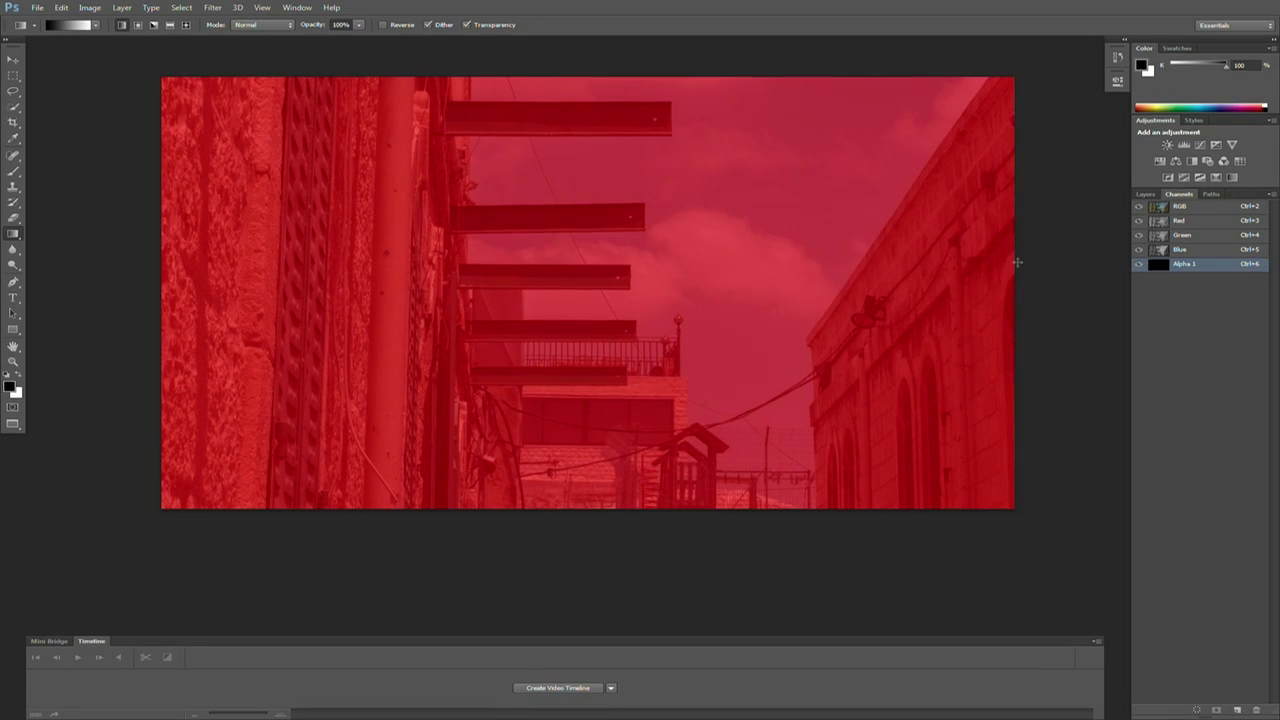
{"action": "left_click_drag", "start_coordinate": [821, 412], "coordinate": [820, 414]}
{"action": "left_click", "coordinate": [1139, 207]}
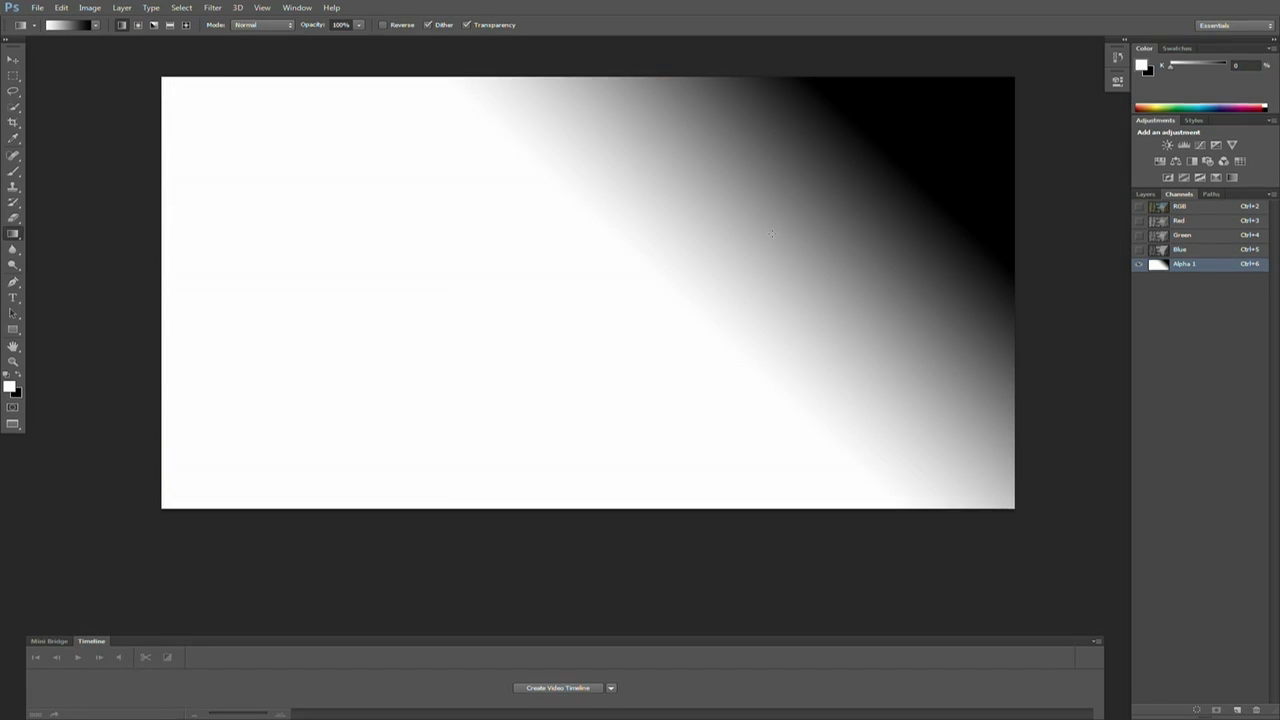
{"action": "left_click_drag", "start_coordinate": [902, 316], "coordinate": [744, 394]}
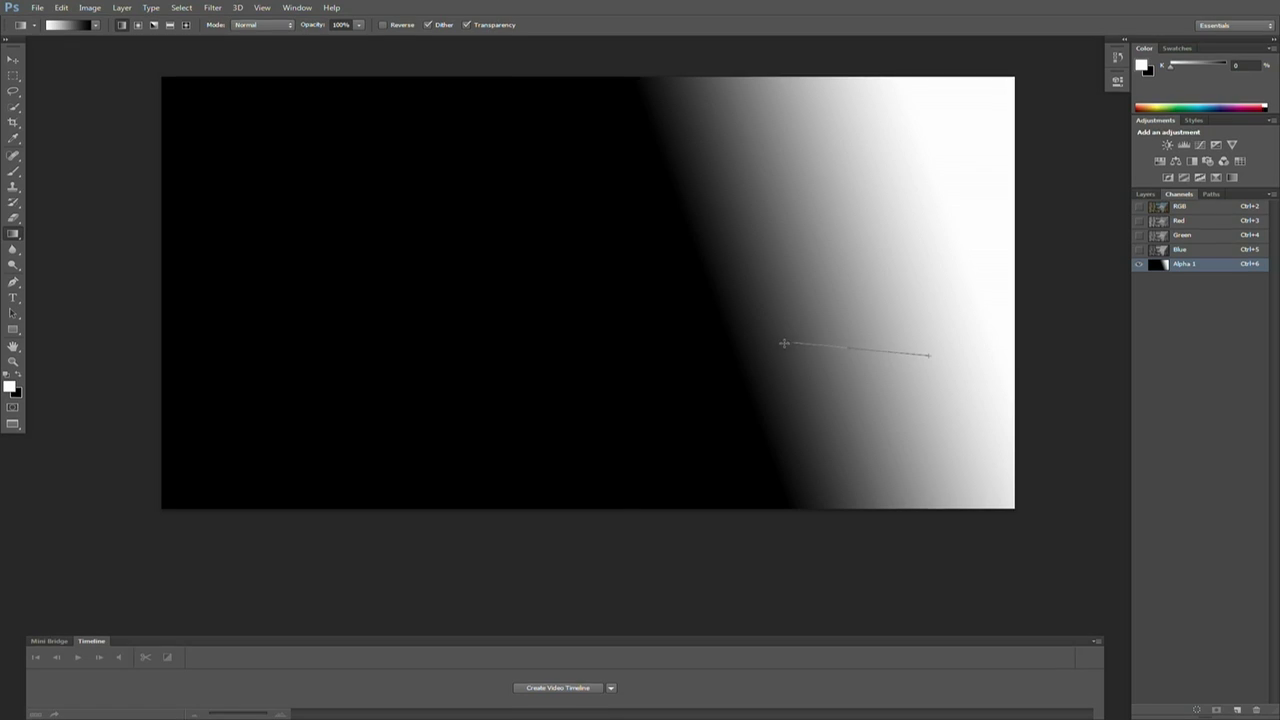
{"action": "left_click_drag", "start_coordinate": [784, 343], "coordinate": [778, 380]}
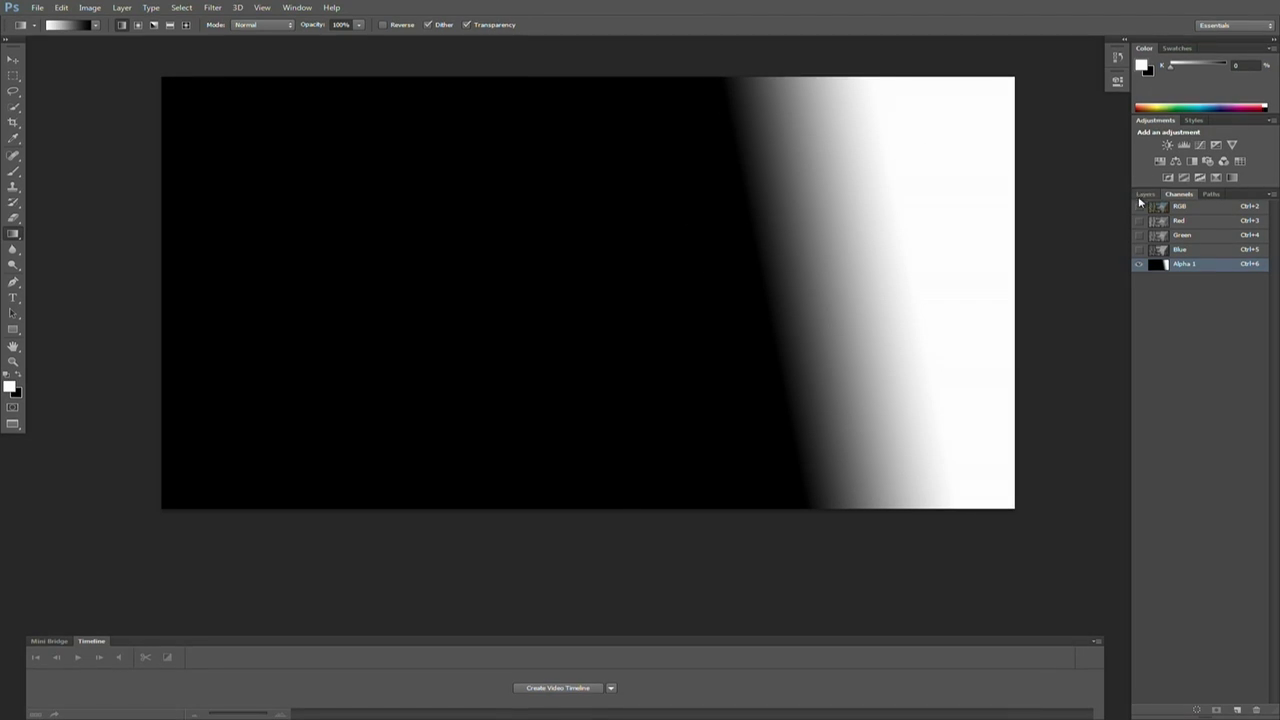
Step: Add a second Screen-mode gradient on Alpha 1 that whitens the left side
{"action": "left_click", "coordinate": [1137, 207]}
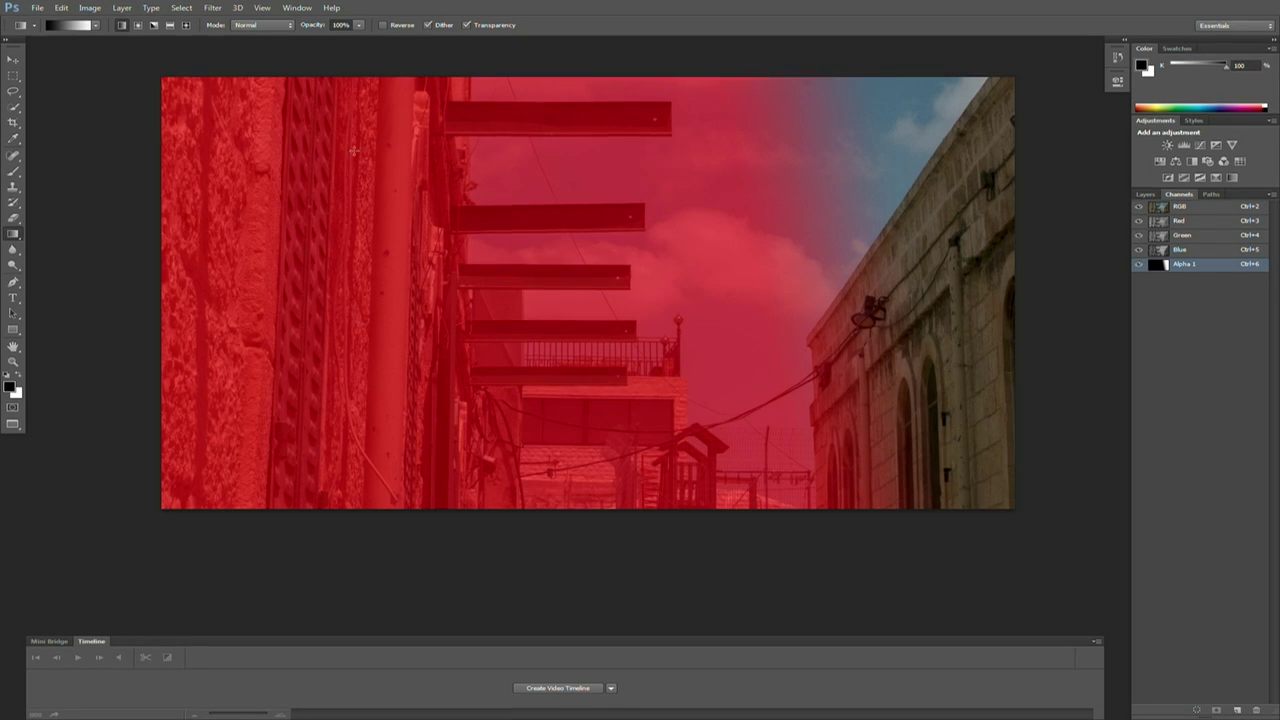
{"action": "left_click", "coordinate": [256, 26]}
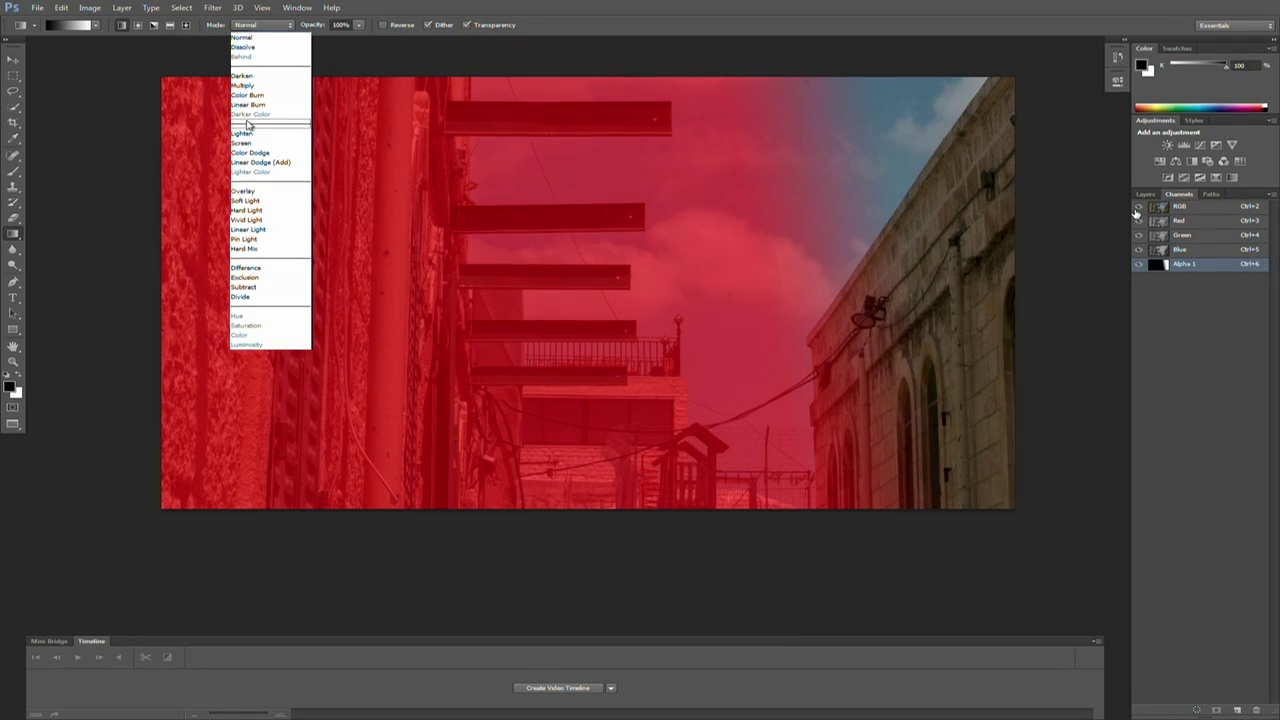
{"action": "left_click", "coordinate": [242, 37]}
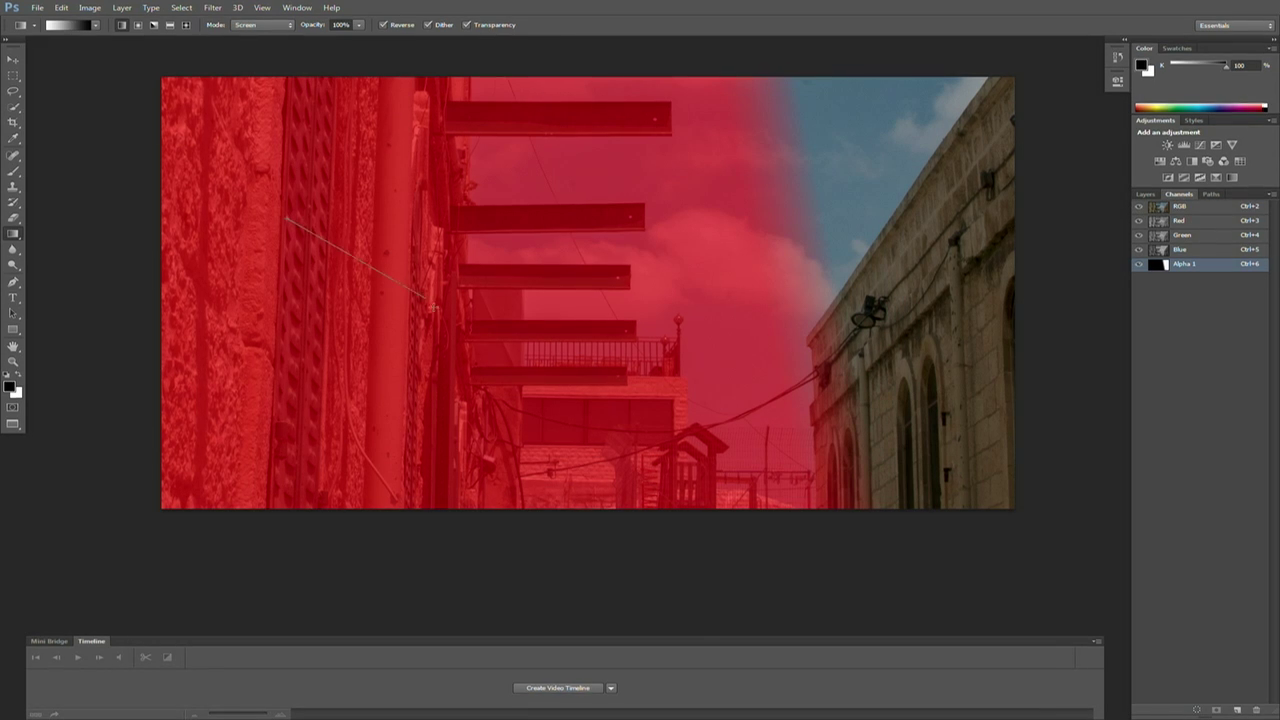
{"action": "mouse_move", "coordinate": [426, 298]}
{"action": "left_mouse_down"}
{"action": "mouse_move", "coordinate": [480, 415]}
{"action": "mouse_move", "coordinate": [430, 300]}
{"action": "left_mouse_up"}
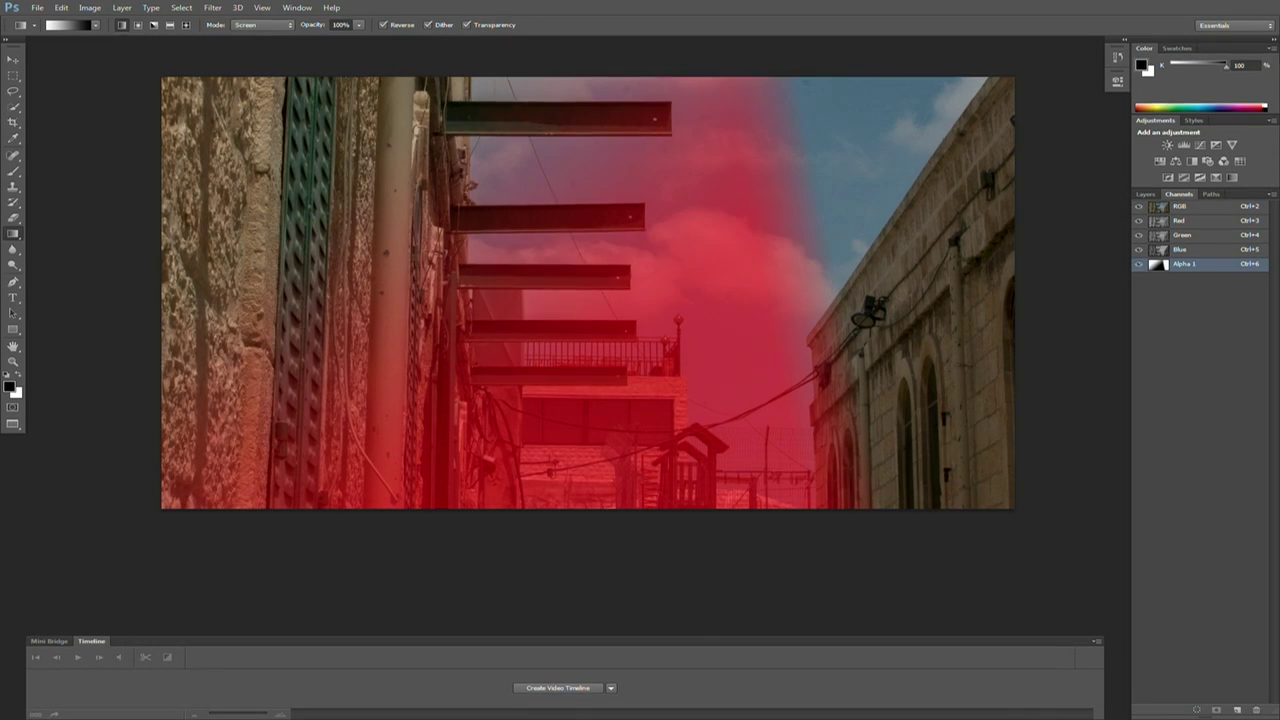
{"action": "left_click", "coordinate": [1139, 207]}
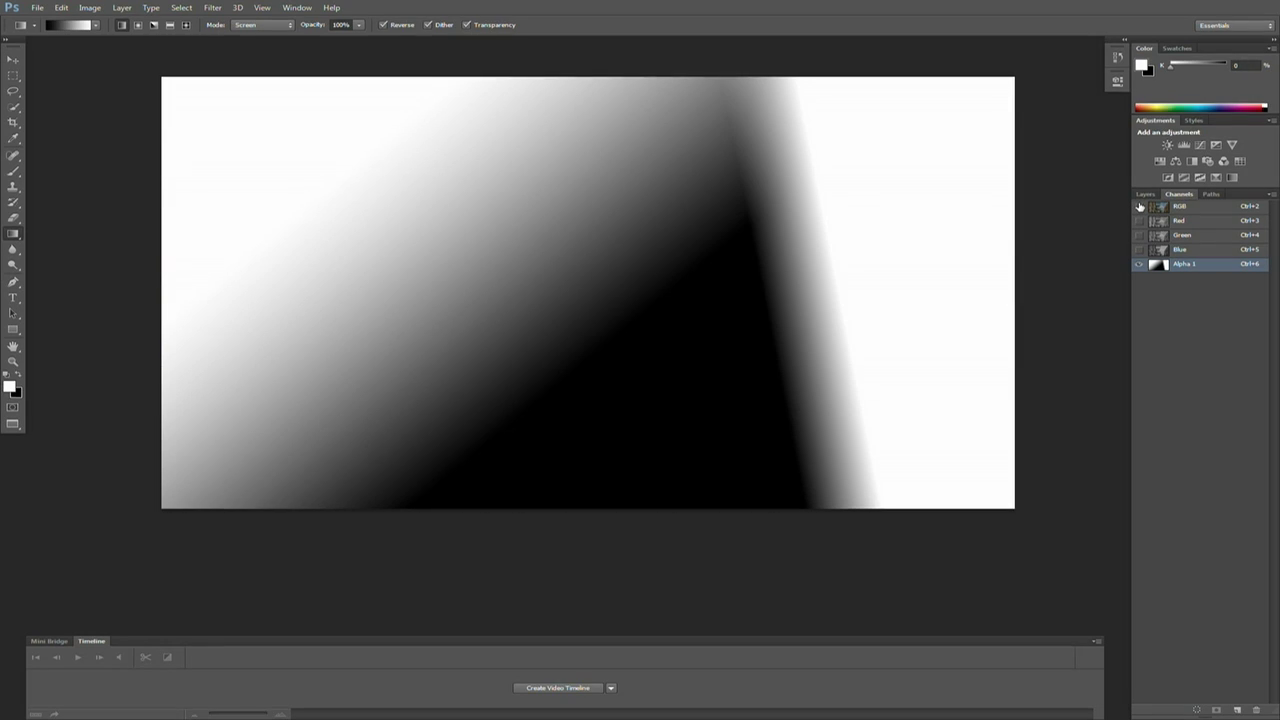
{"action": "left_click", "coordinate": [1139, 206]}
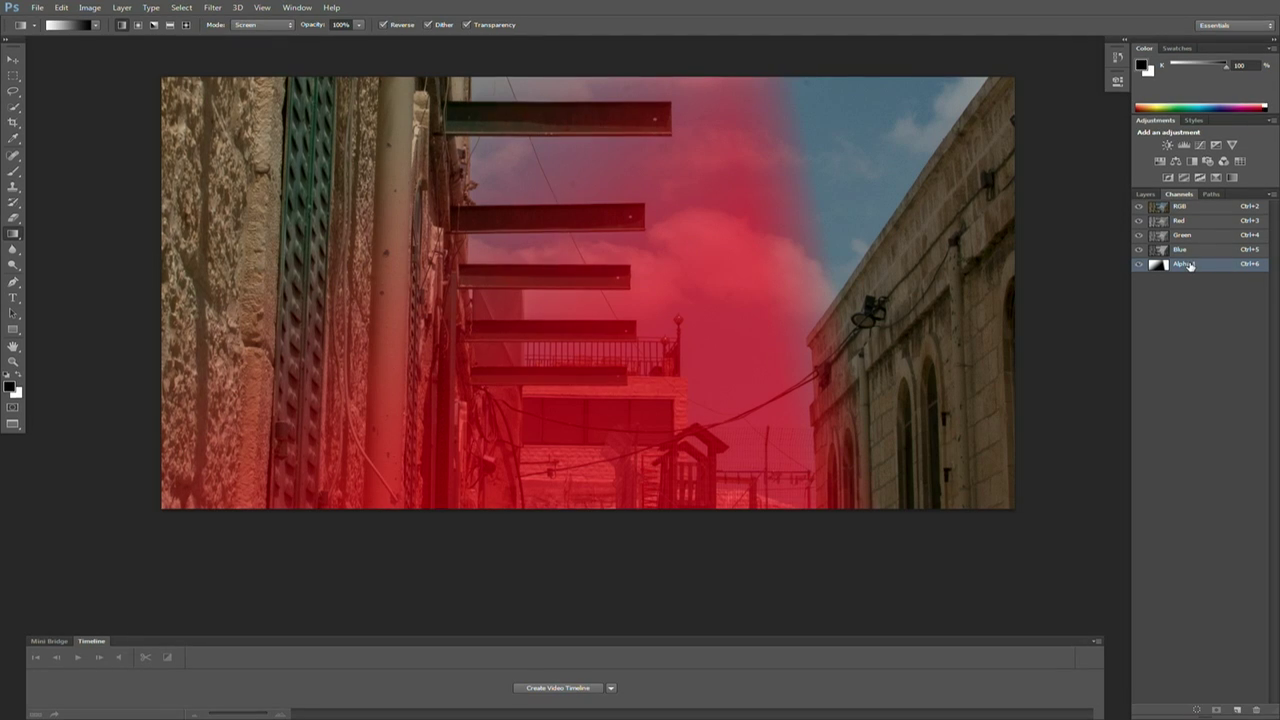
Step: With a 400 px brush, paint white along Alpha 1's top edge and black over the sky around the beams
{"action": "key", "text": "b"}
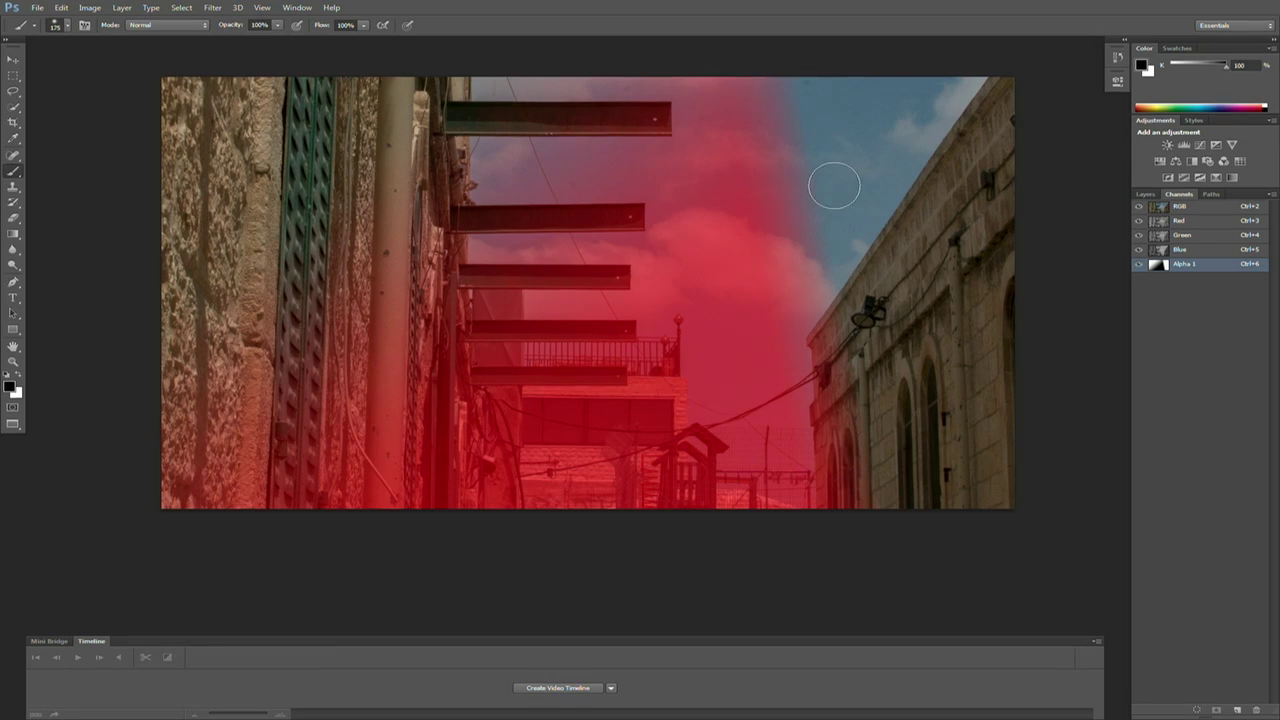
{"action": "key", "text": "bracketright"}
{"action": "key", "text": "bracketright"}
{"action": "key", "text": "bracketright"}
{"action": "key", "text": "bracketright"}
{"action": "key", "text": "bracketright"}
{"action": "key", "text": "bracketright"}
{"action": "key", "text": "x"}
{"action": "key", "text": "bracketleft"}
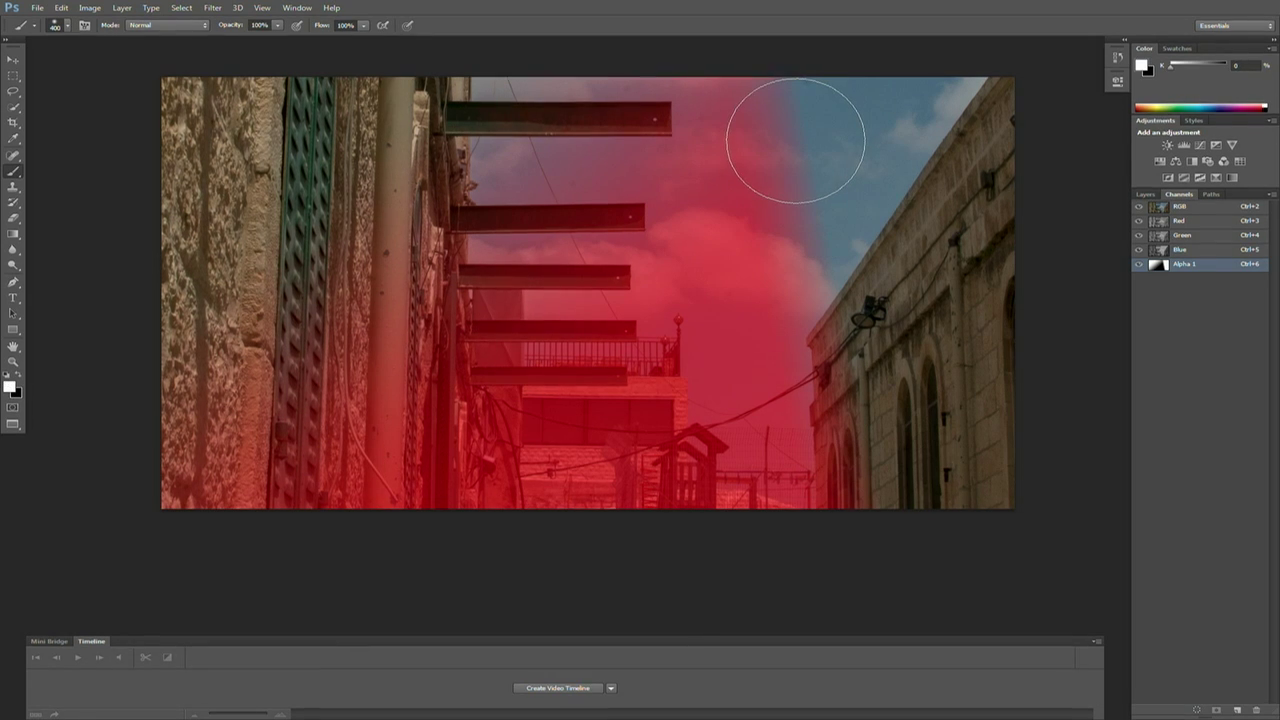
{"action": "mouse_move", "coordinate": [794, 134]}
{"action": "left_mouse_down"}
{"action": "mouse_move", "coordinate": [821, 109]}
{"action": "mouse_move", "coordinate": [764, 192]}
{"action": "mouse_move", "coordinate": [751, 221]}
{"action": "mouse_move", "coordinate": [802, 131]}
{"action": "mouse_move", "coordinate": [737, 277]}
{"action": "mouse_move", "coordinate": [818, 142]}
{"action": "mouse_move", "coordinate": [794, 203]}
{"action": "mouse_move", "coordinate": [900, 51]}
{"action": "left_mouse_up"}
{"action": "key", "text": "x"}
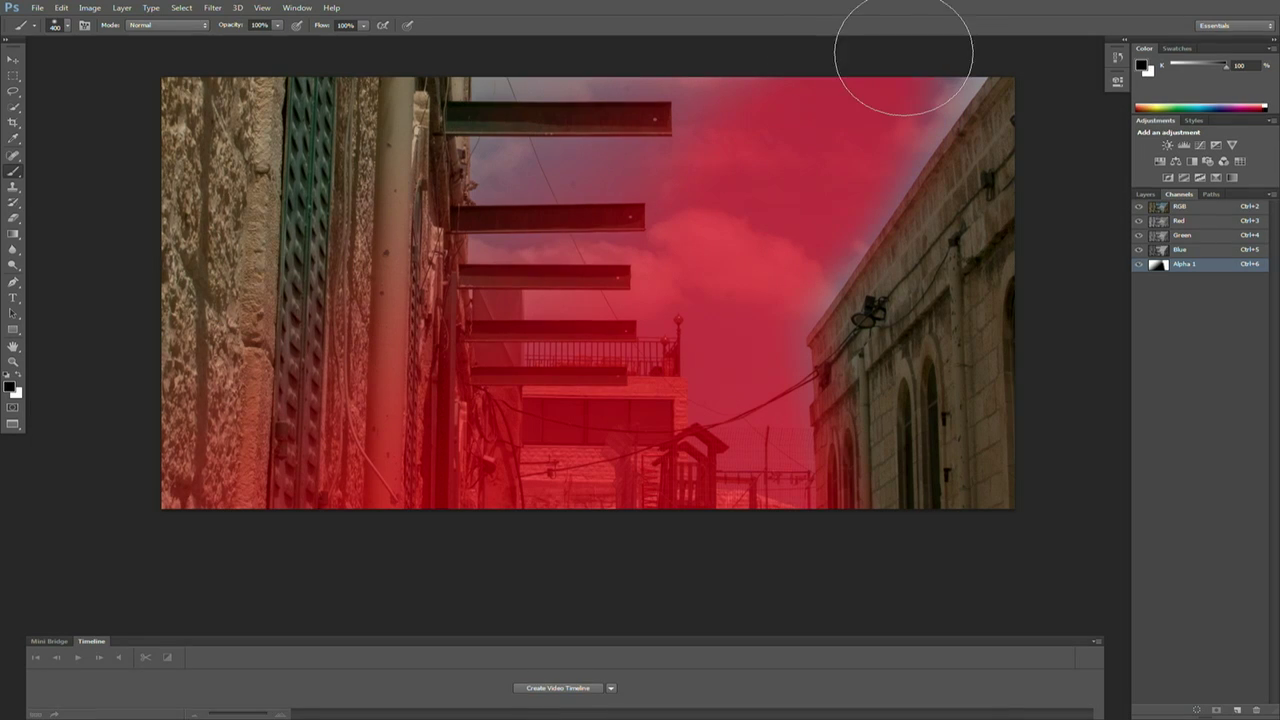
{"action": "mouse_move", "coordinate": [512, 96]}
{"action": "left_mouse_down"}
{"action": "mouse_move", "coordinate": [682, 99]}
{"action": "mouse_move", "coordinate": [571, 107]}
{"action": "mouse_move", "coordinate": [542, 186]}
{"action": "mouse_move", "coordinate": [516, 214]}
{"action": "mouse_move", "coordinate": [558, 115]}
{"action": "mouse_move", "coordinate": [646, 196]}
{"action": "mouse_move", "coordinate": [525, 307]}
{"action": "left_mouse_up"}
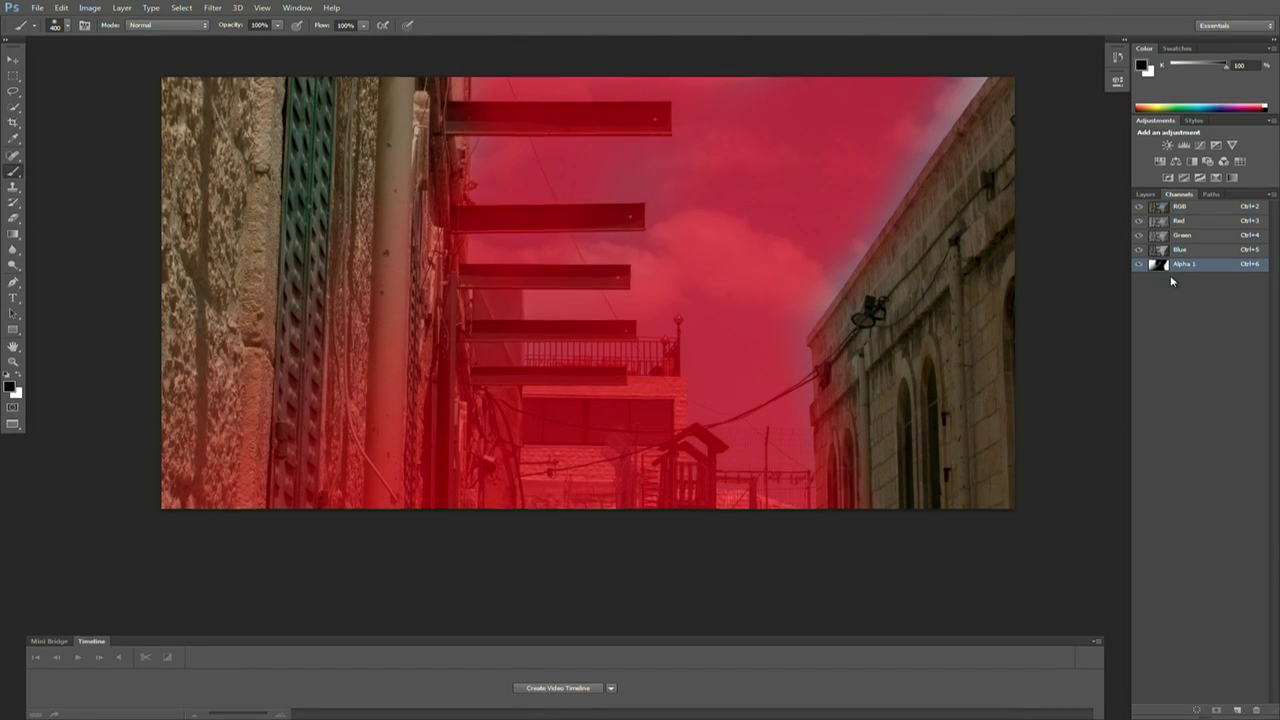
Step: Paint the top centre of Alpha 1 solid black while viewing the mask alone, then hide Alpha 1
{"action": "left_click", "coordinate": [1139, 205]}
{"action": "key", "text": "x"}
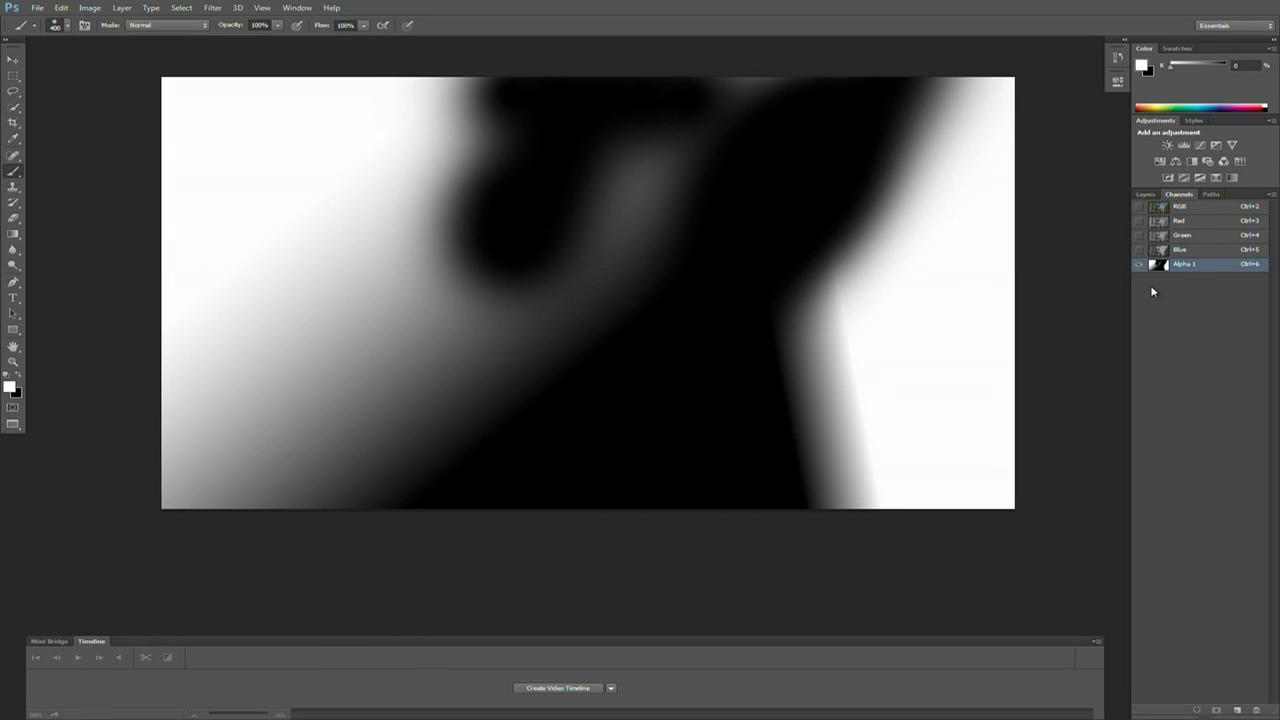
{"action": "left_click", "coordinate": [740, 91]}
{"action": "key", "text": "x"}
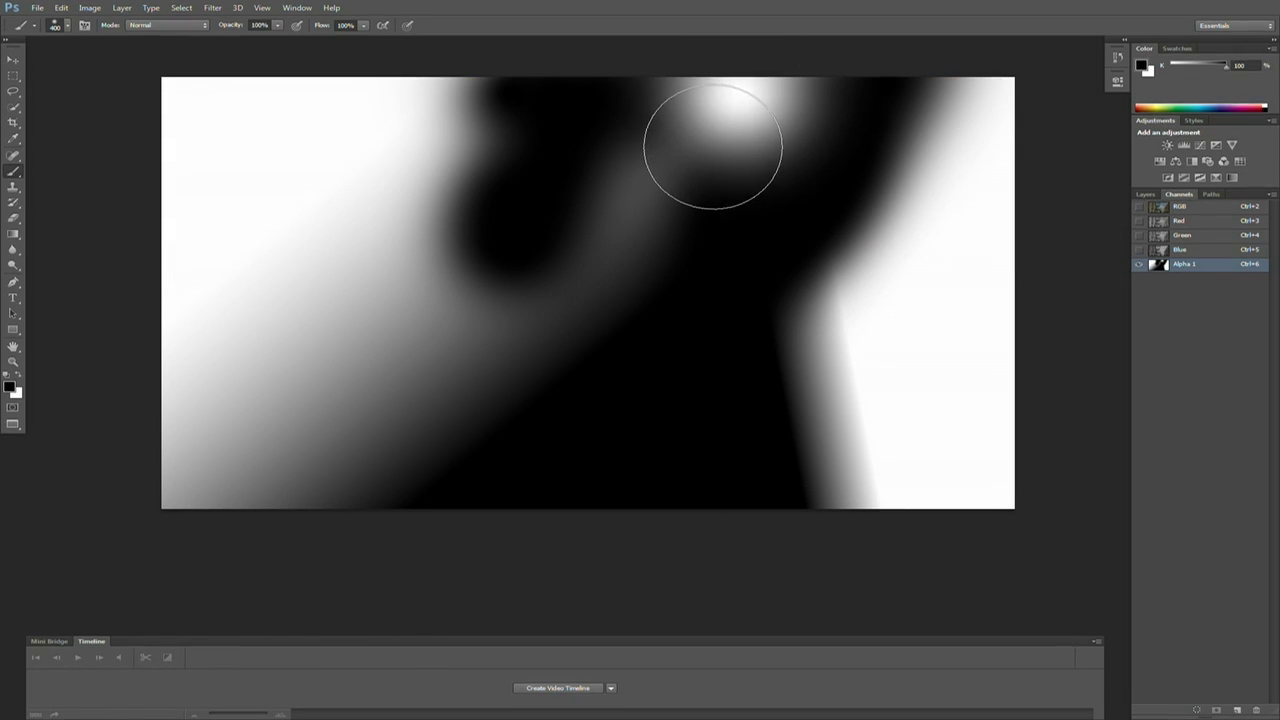
{"action": "mouse_move", "coordinate": [713, 146]}
{"action": "left_mouse_down"}
{"action": "mouse_move", "coordinate": [763, 94]}
{"action": "mouse_move", "coordinate": [629, 129]}
{"action": "mouse_move", "coordinate": [577, 294]}
{"action": "mouse_move", "coordinate": [774, 81]}
{"action": "mouse_move", "coordinate": [529, 366]}
{"action": "mouse_move", "coordinate": [617, 446]}
{"action": "left_mouse_up"}
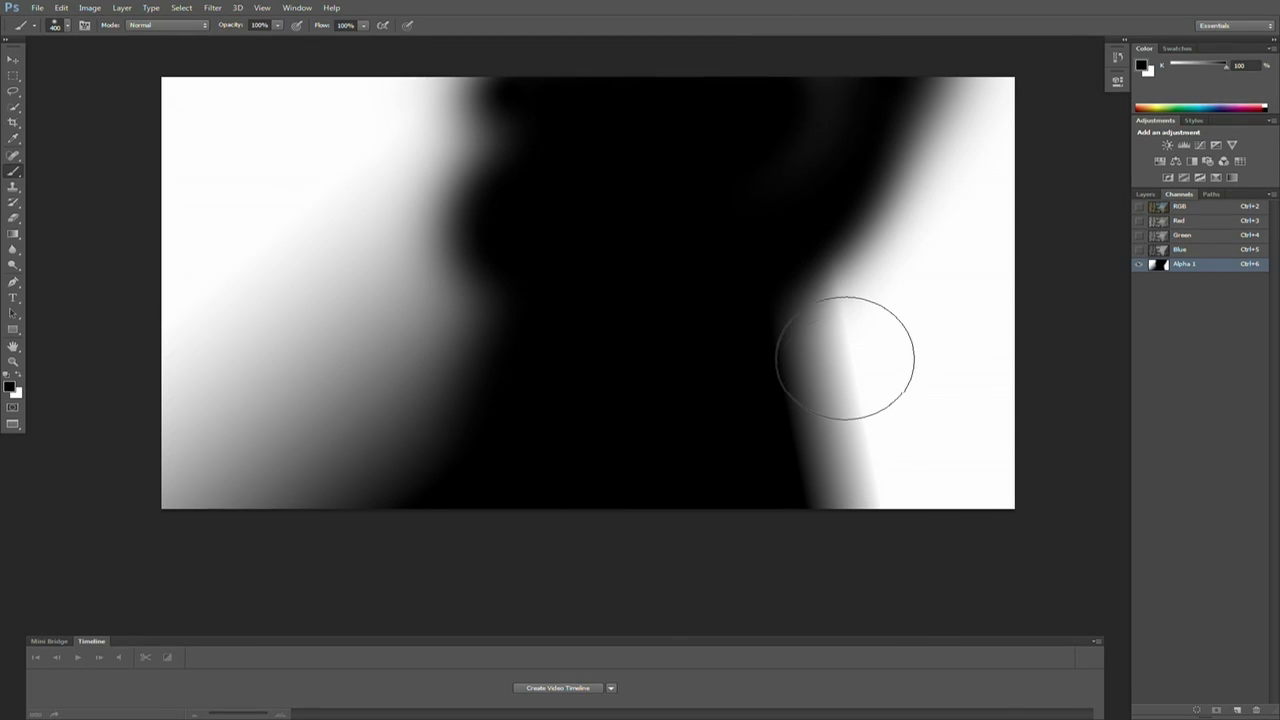
{"action": "left_click", "coordinate": [1139, 207]}
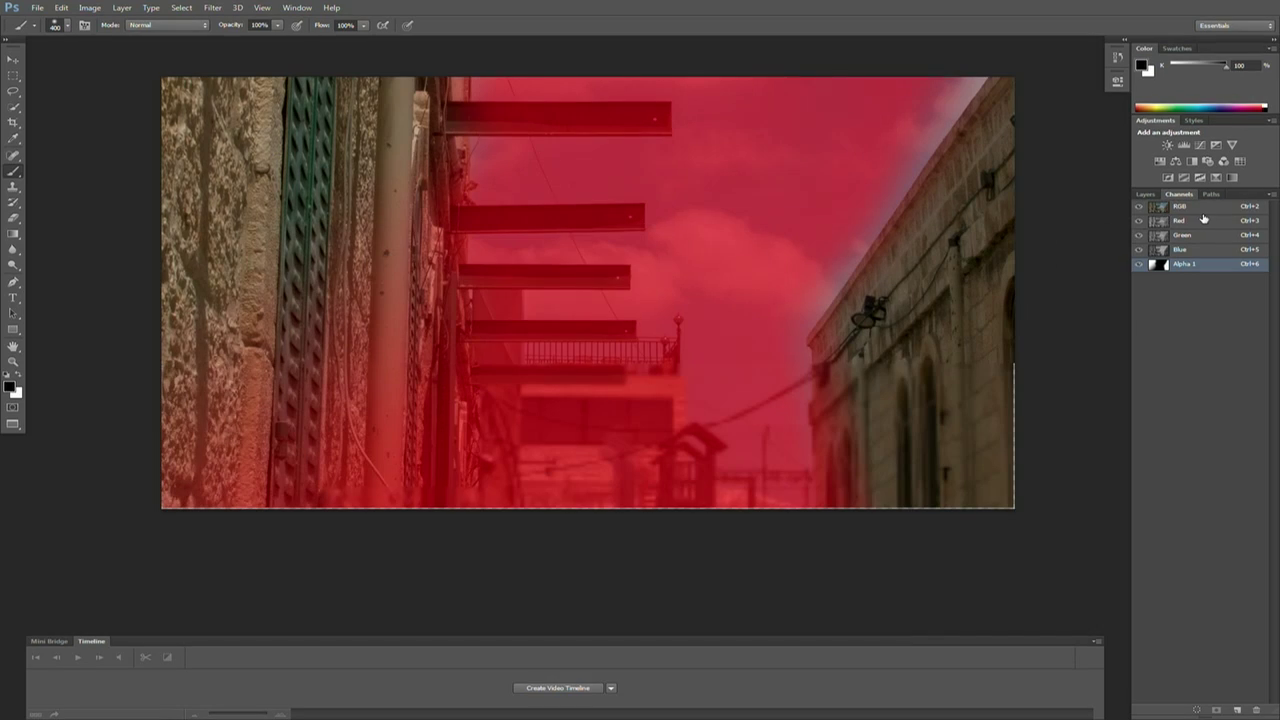
{"action": "left_click", "coordinate": [1138, 264]}
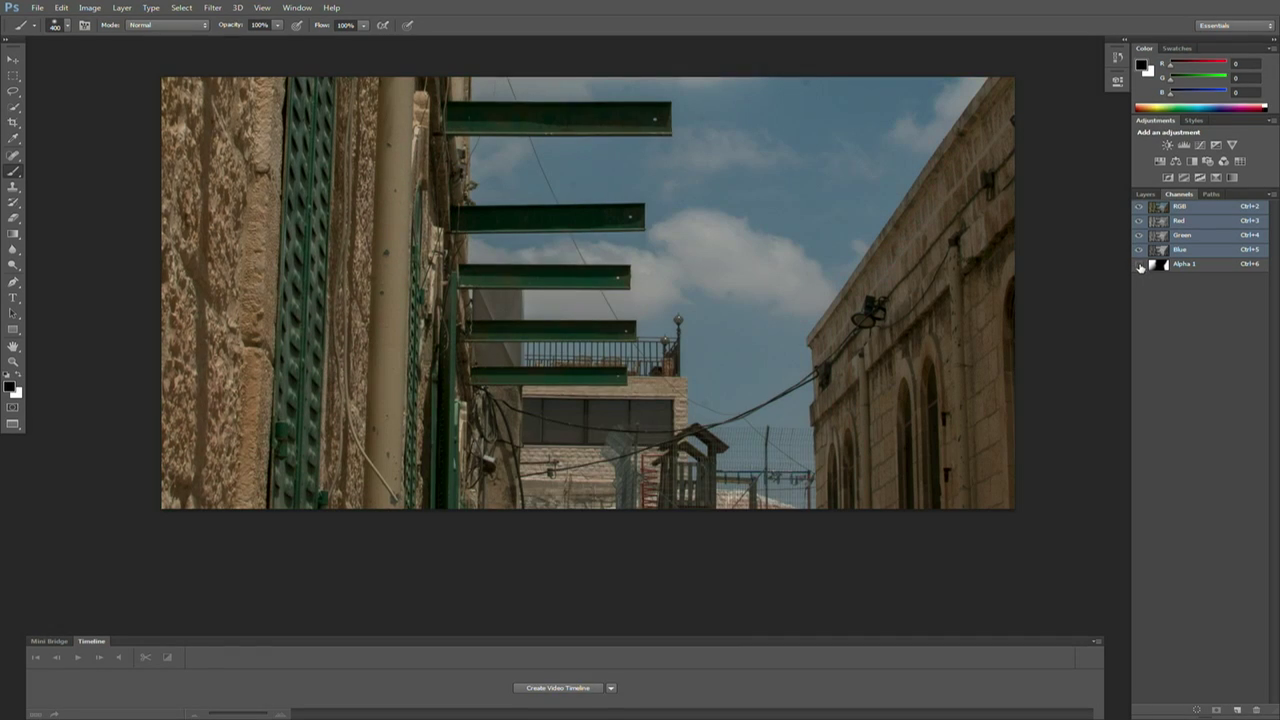
Step: Duplicate the _DSC3798 street layer and rasterize the _DSC3798 copy
{"action": "left_click", "coordinate": [1145, 195]}
{"action": "right_click", "coordinate": [1239, 278]}
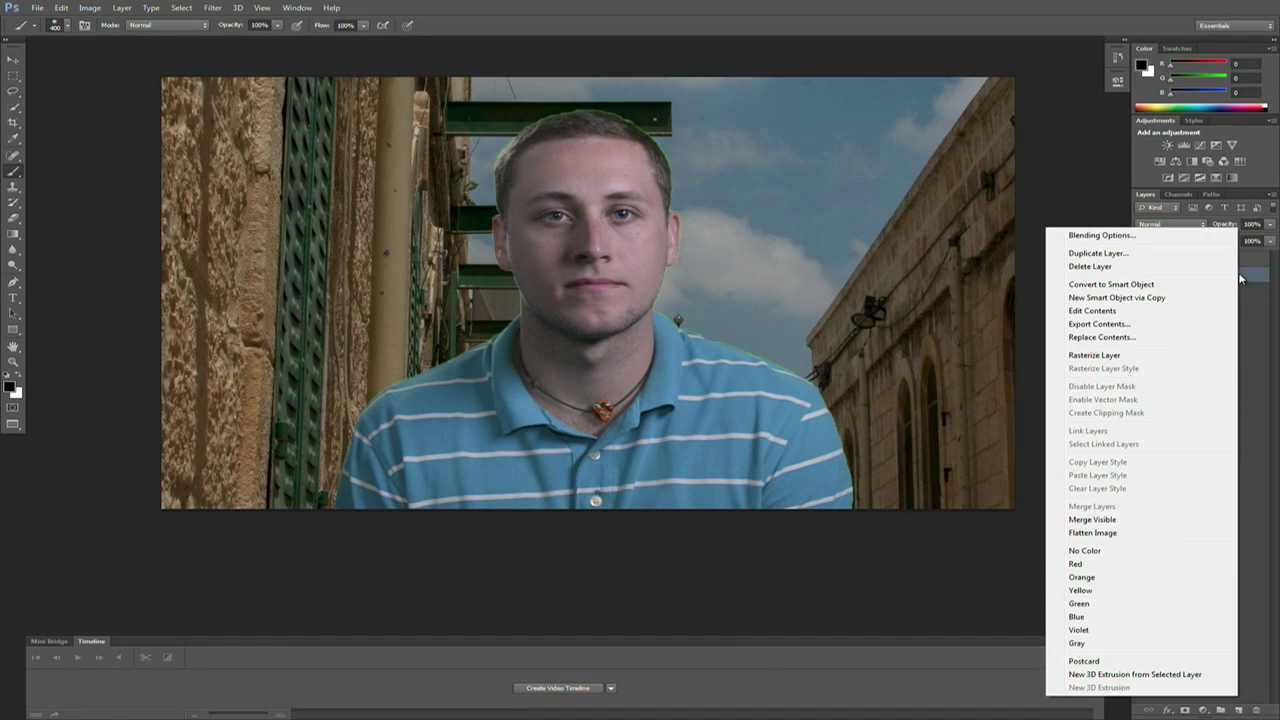
{"action": "left_click", "coordinate": [1163, 260]}
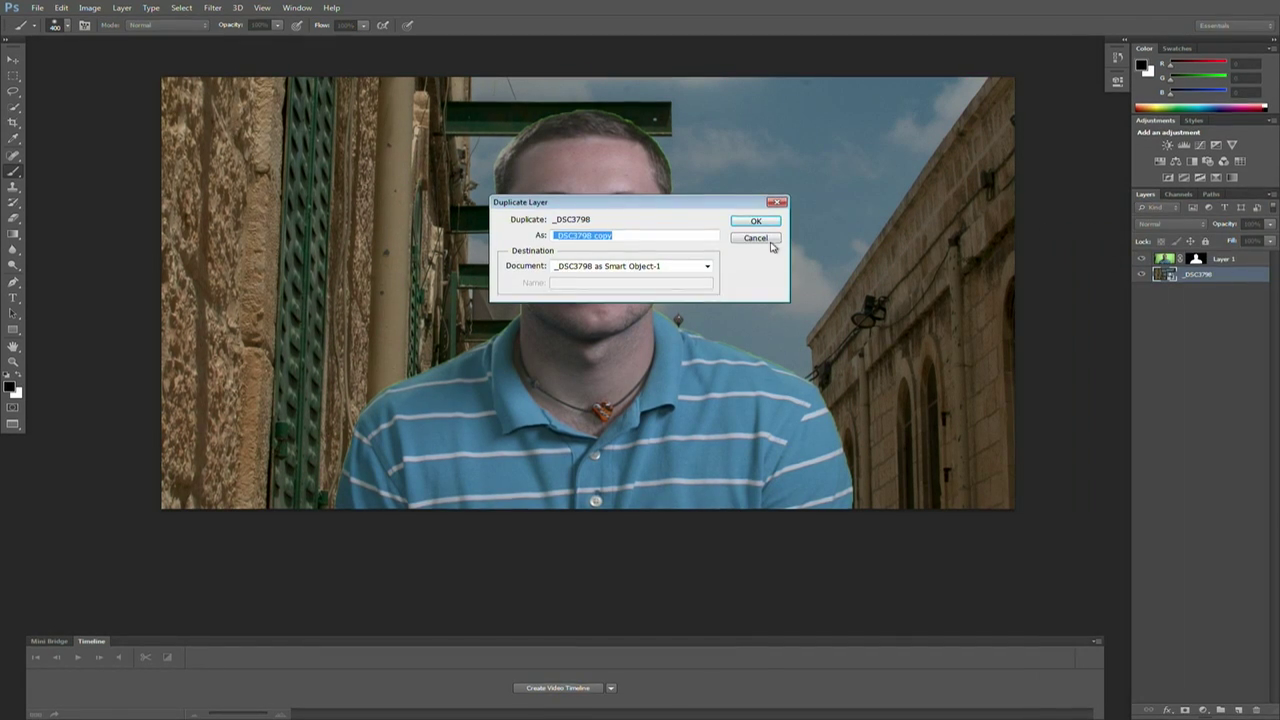
{"action": "left_click", "coordinate": [756, 221]}
{"action": "right_click", "coordinate": [1235, 280]}
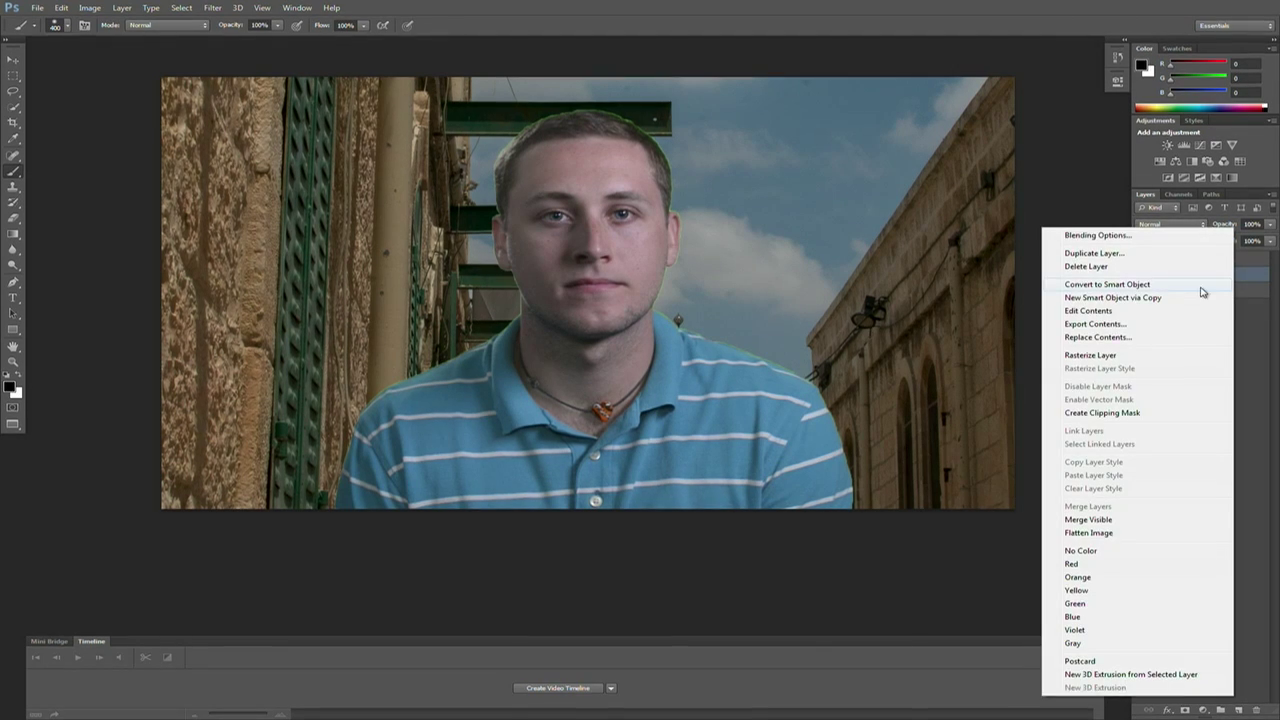
{"action": "left_click", "coordinate": [1090, 355]}
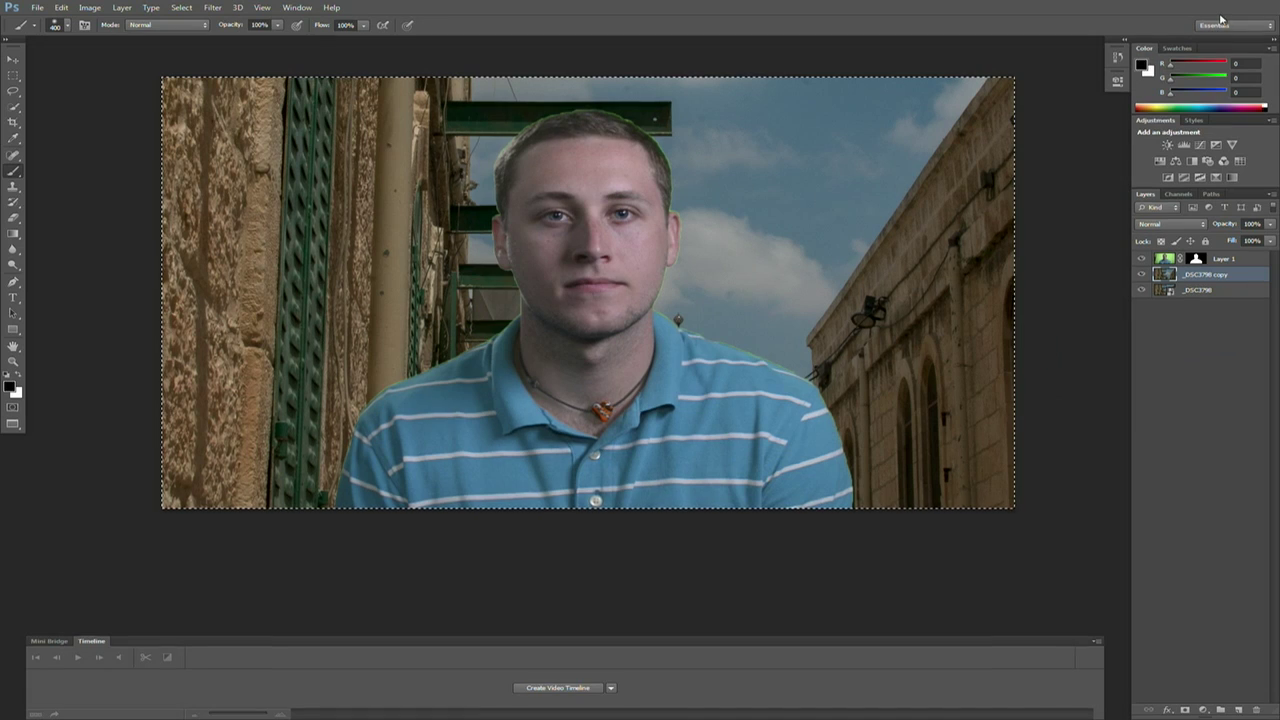
{"action": "left_click", "coordinate": [89, 7]}
{"action": "left_click", "coordinate": [212, 7]}
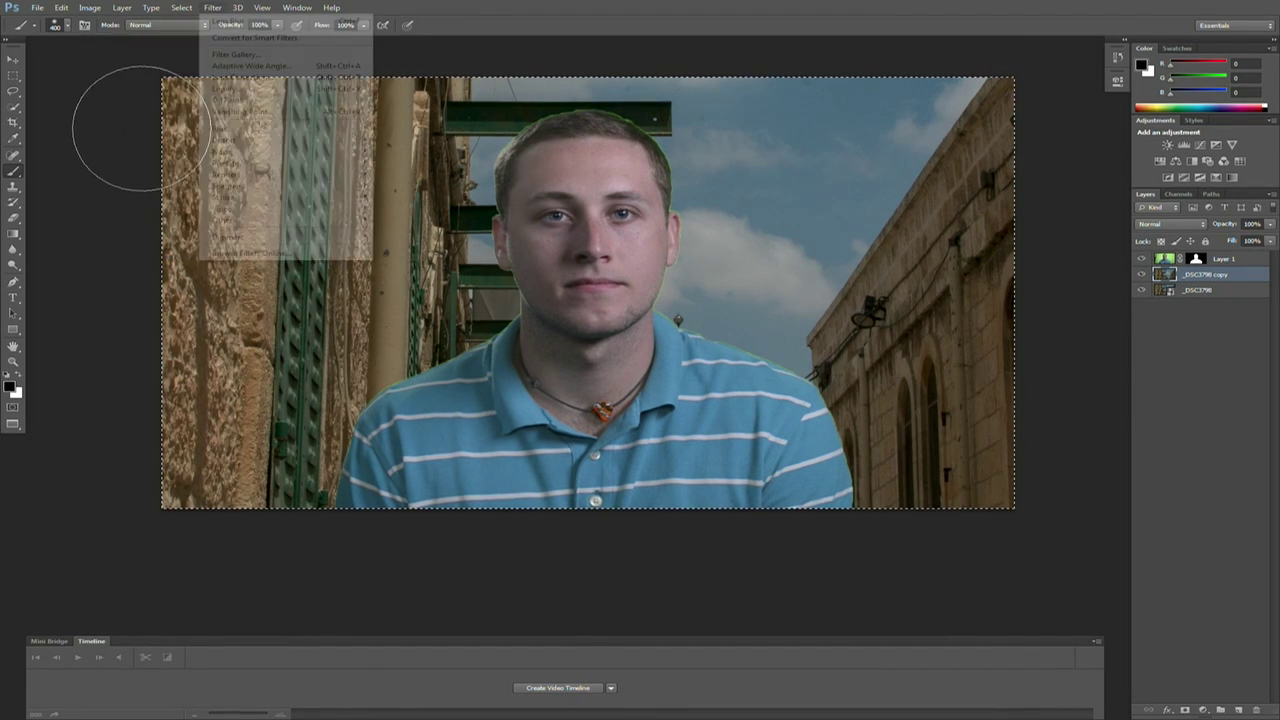
Step: Lens Blur the _DSC3798 copy using inverted Alpha 1 as depth map, radius 16, focal distance 13
{"action": "mouse_move", "coordinate": [257, 134]}
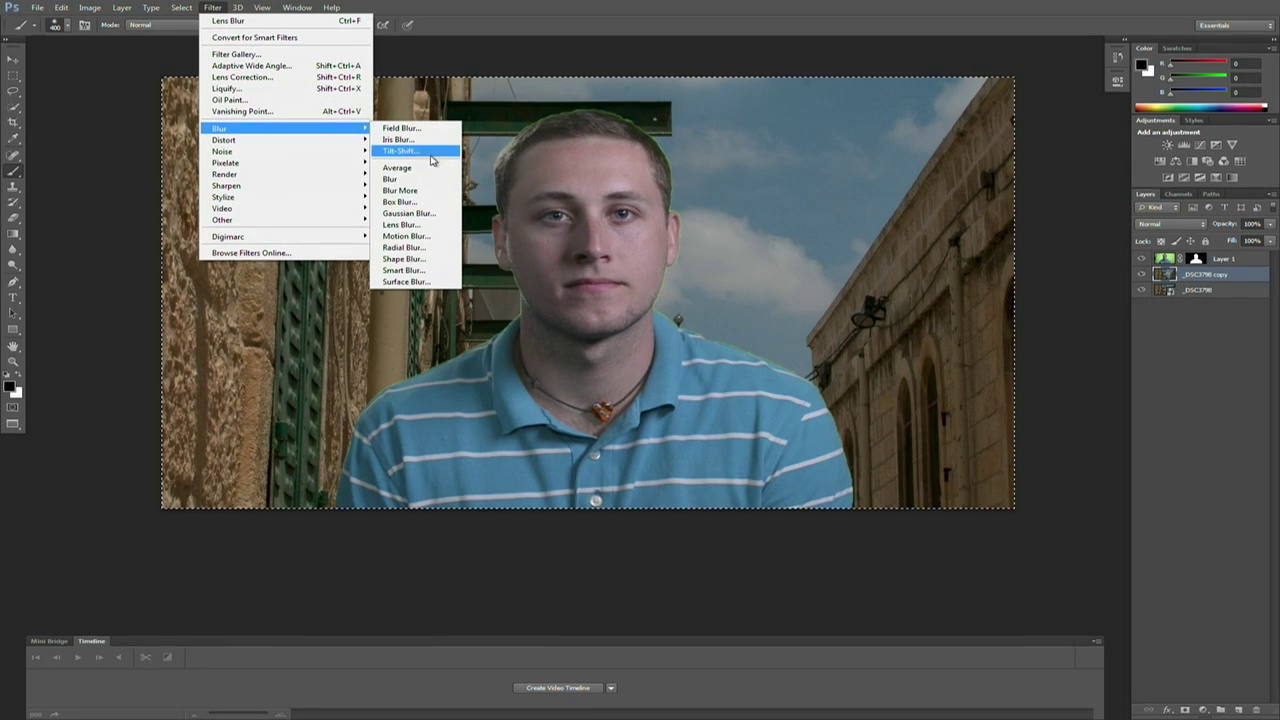
{"action": "left_click", "coordinate": [417, 224]}
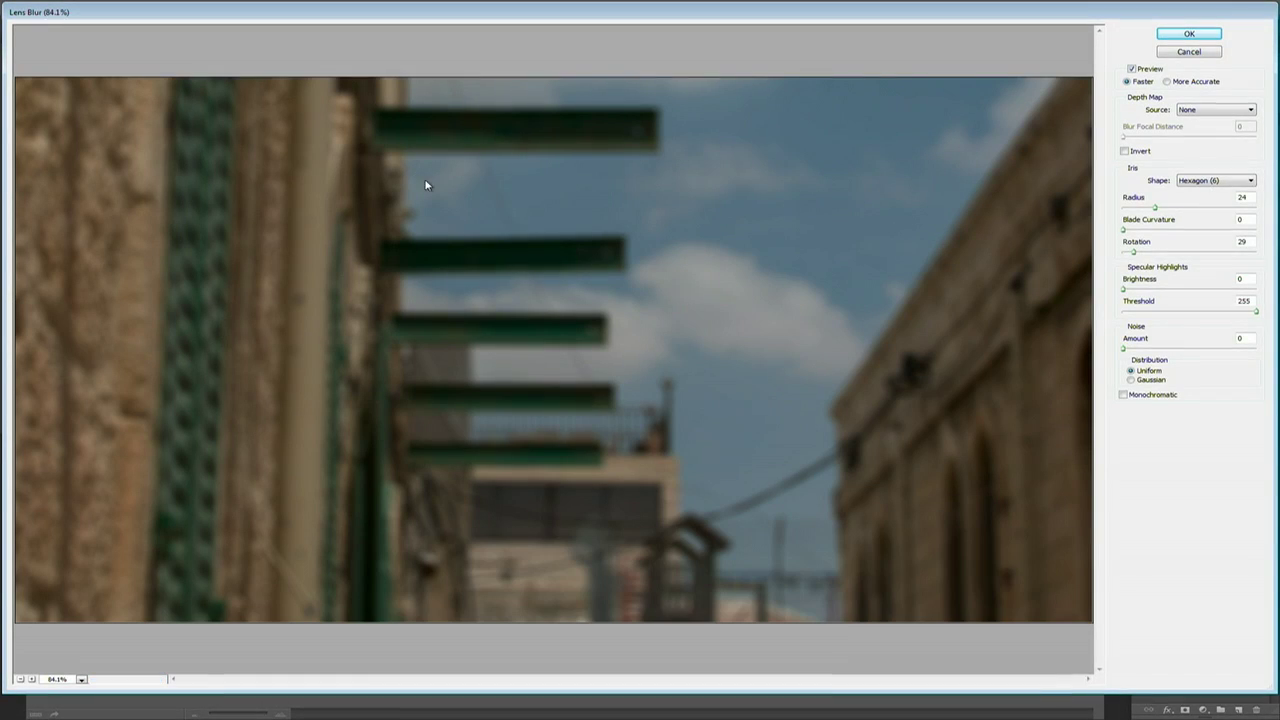
{"action": "left_click", "coordinate": [1206, 110]}
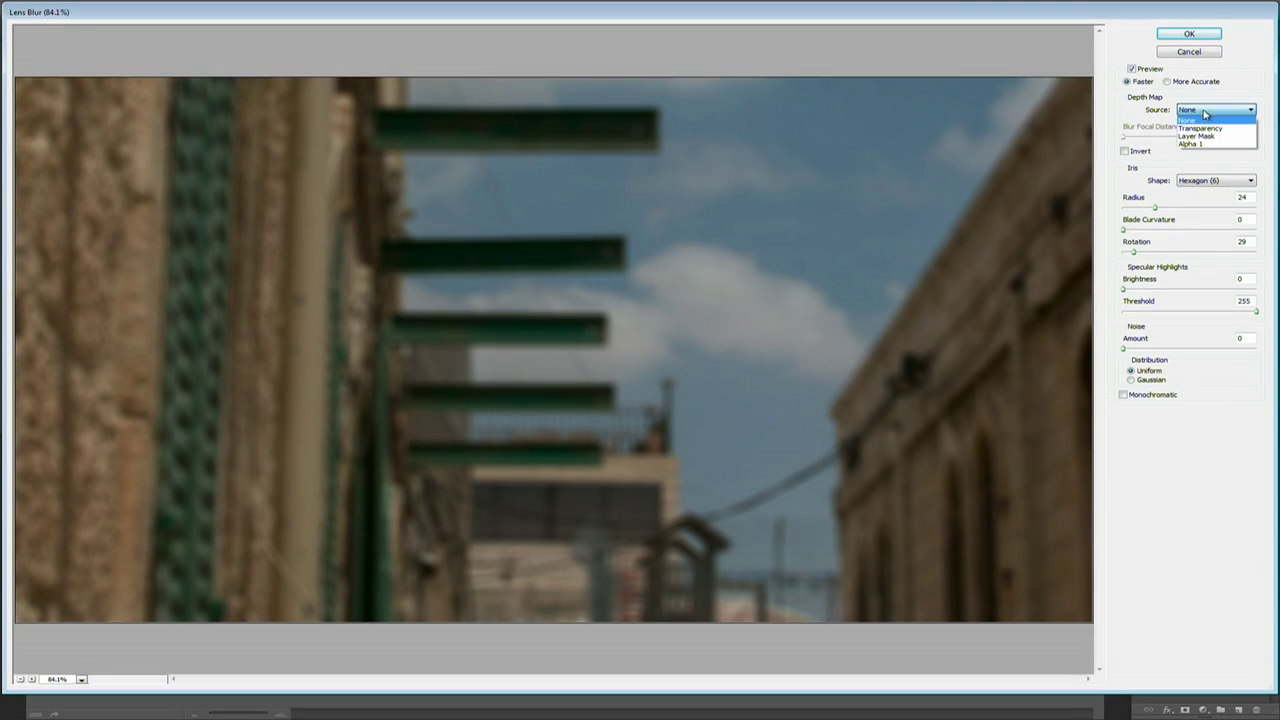
{"action": "left_click", "coordinate": [1190, 146]}
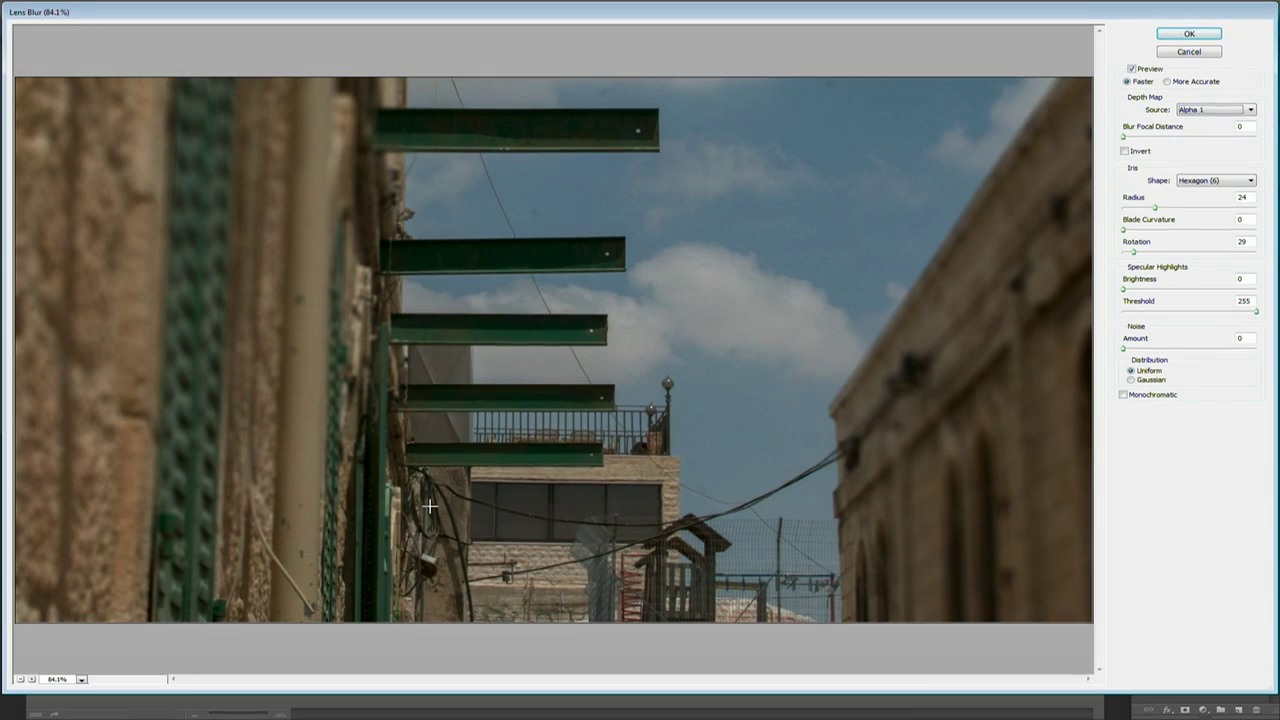
{"action": "left_click", "coordinate": [1138, 153]}
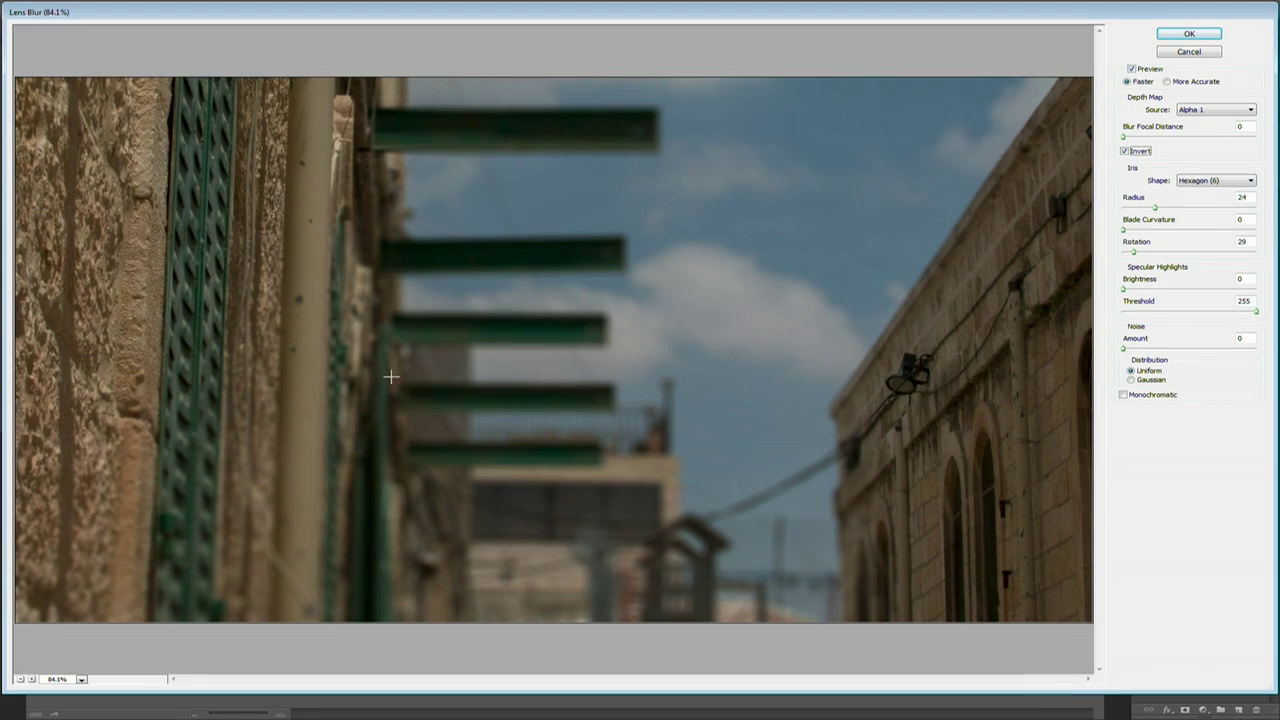
{"action": "left_click_drag", "start_coordinate": [1155, 207], "coordinate": [1144, 207]}
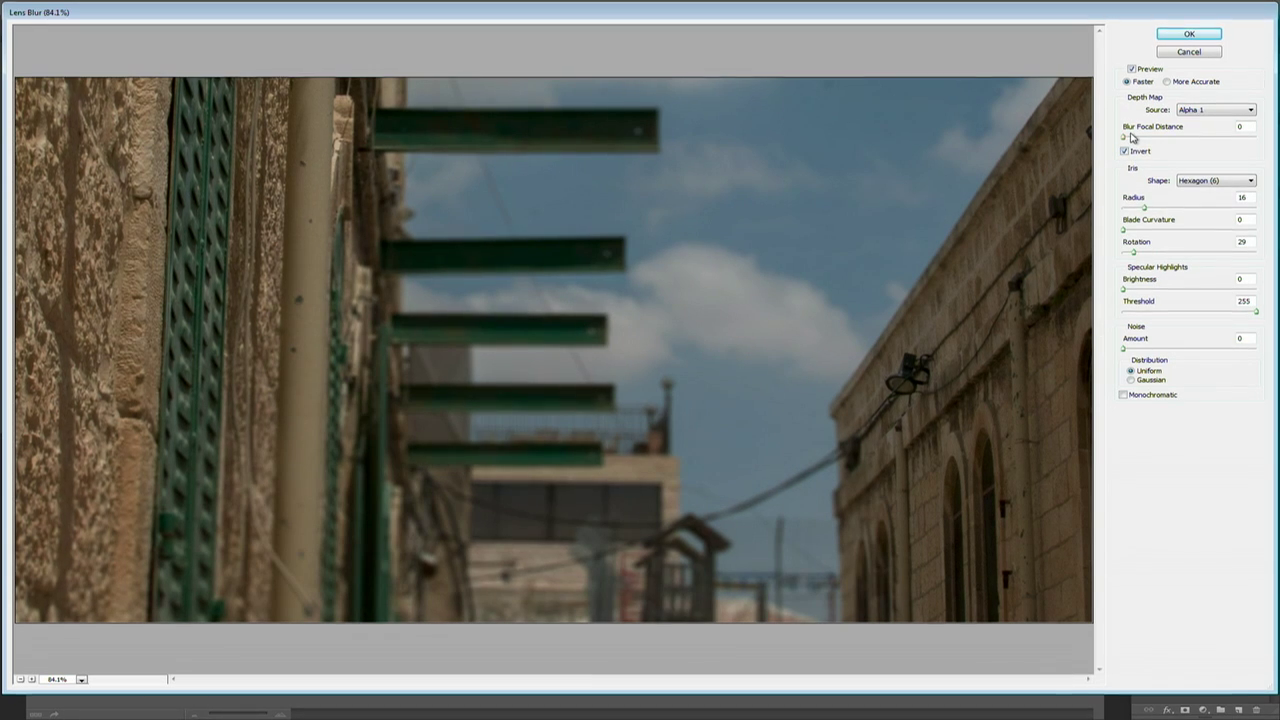
{"action": "left_click_drag", "start_coordinate": [1133, 138], "coordinate": [1140, 137]}
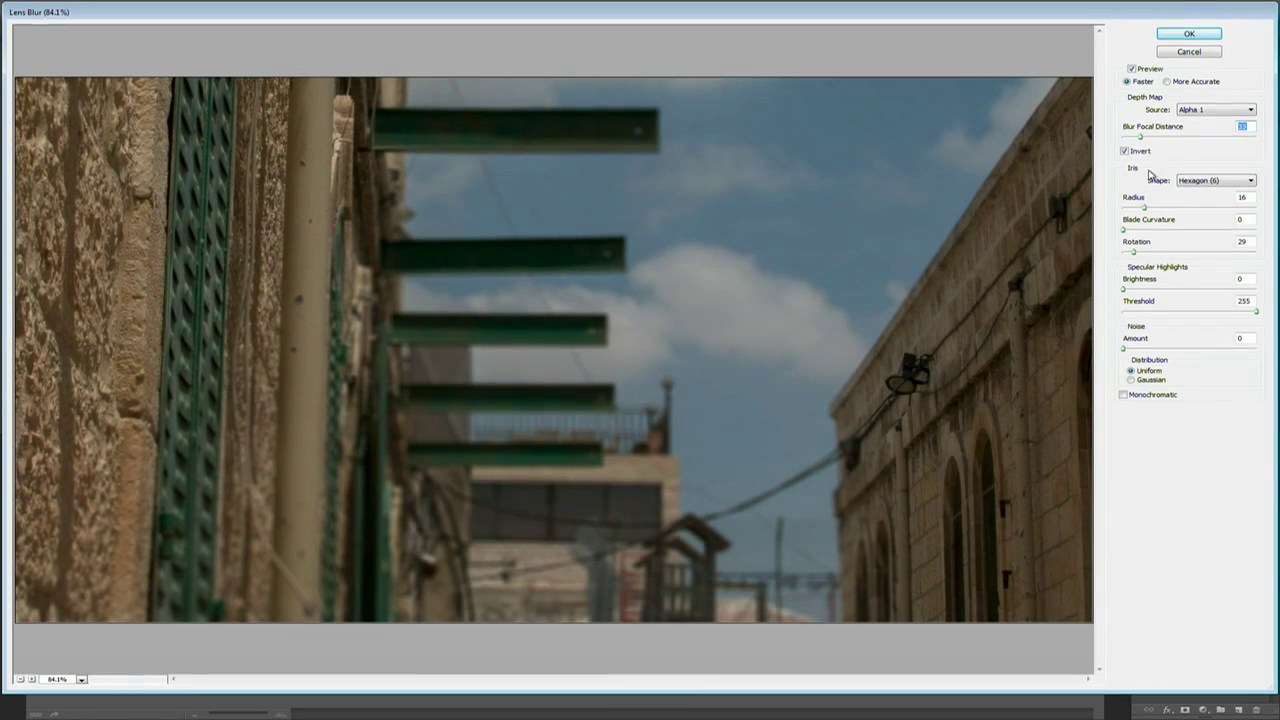
{"action": "left_click", "coordinate": [1190, 35]}
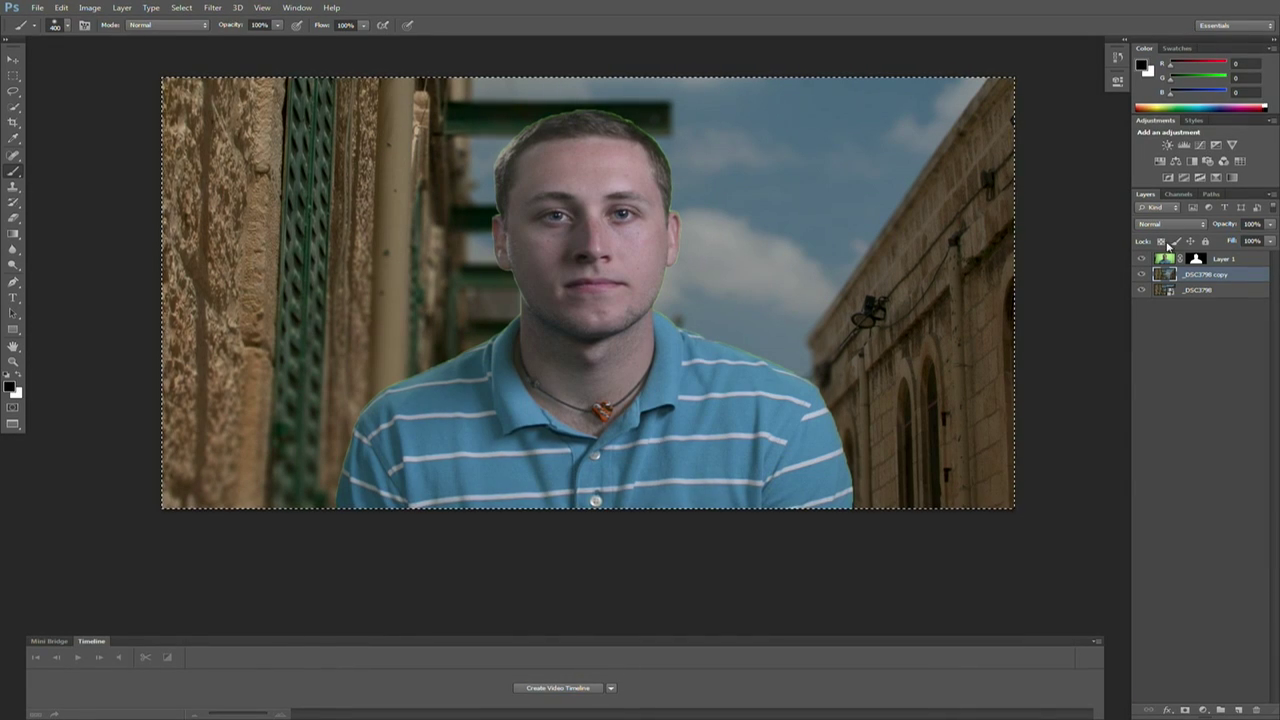
Step: Toggle the blurred copy's visibility to compare it with the original street photo
{"action": "left_click", "coordinate": [1140, 274]}
{"action": "left_click", "coordinate": [1140, 274]}
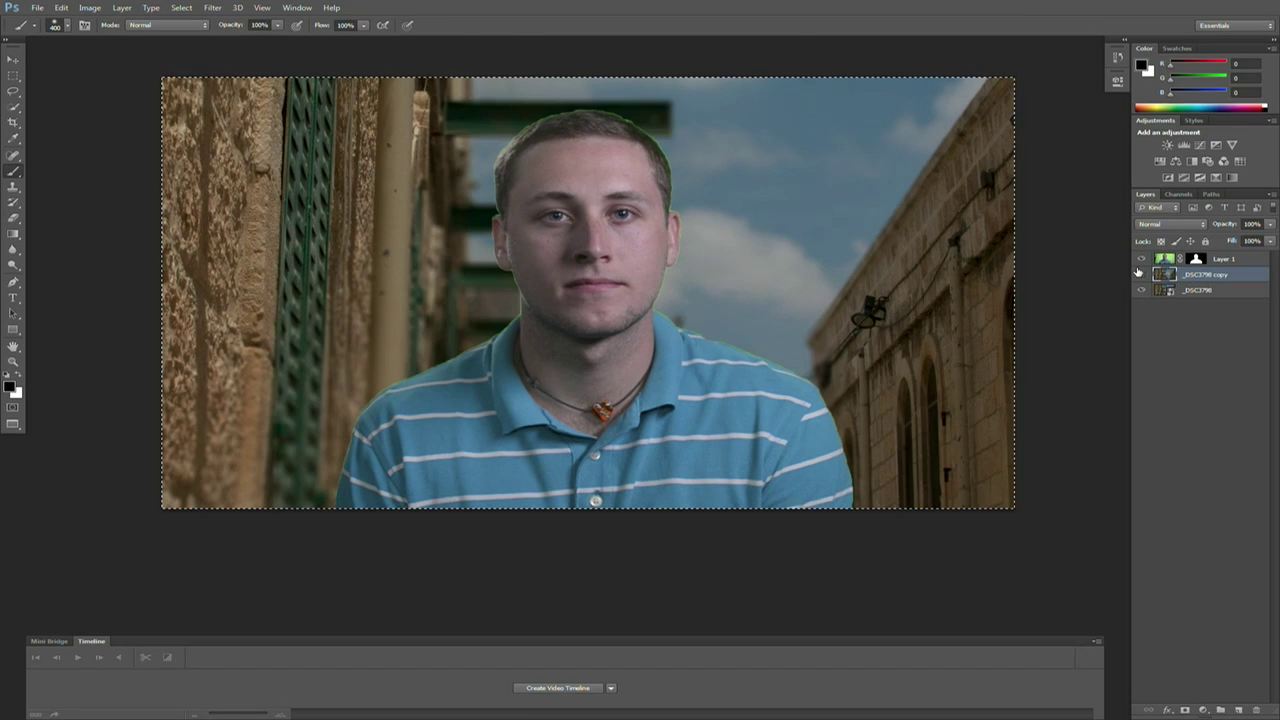
{"action": "left_click", "coordinate": [1140, 274]}
{"action": "left_click", "coordinate": [1140, 274]}
{"action": "left_click", "coordinate": [1140, 274]}
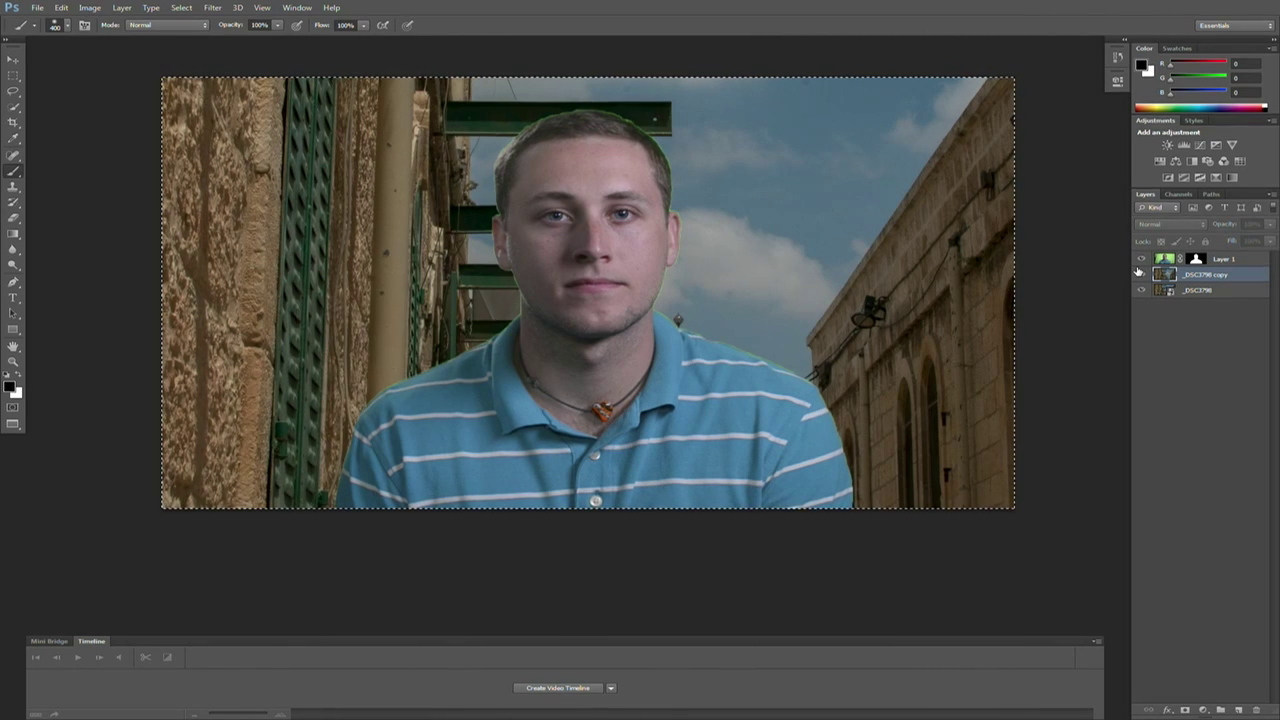
{"action": "left_click", "coordinate": [1140, 274]}
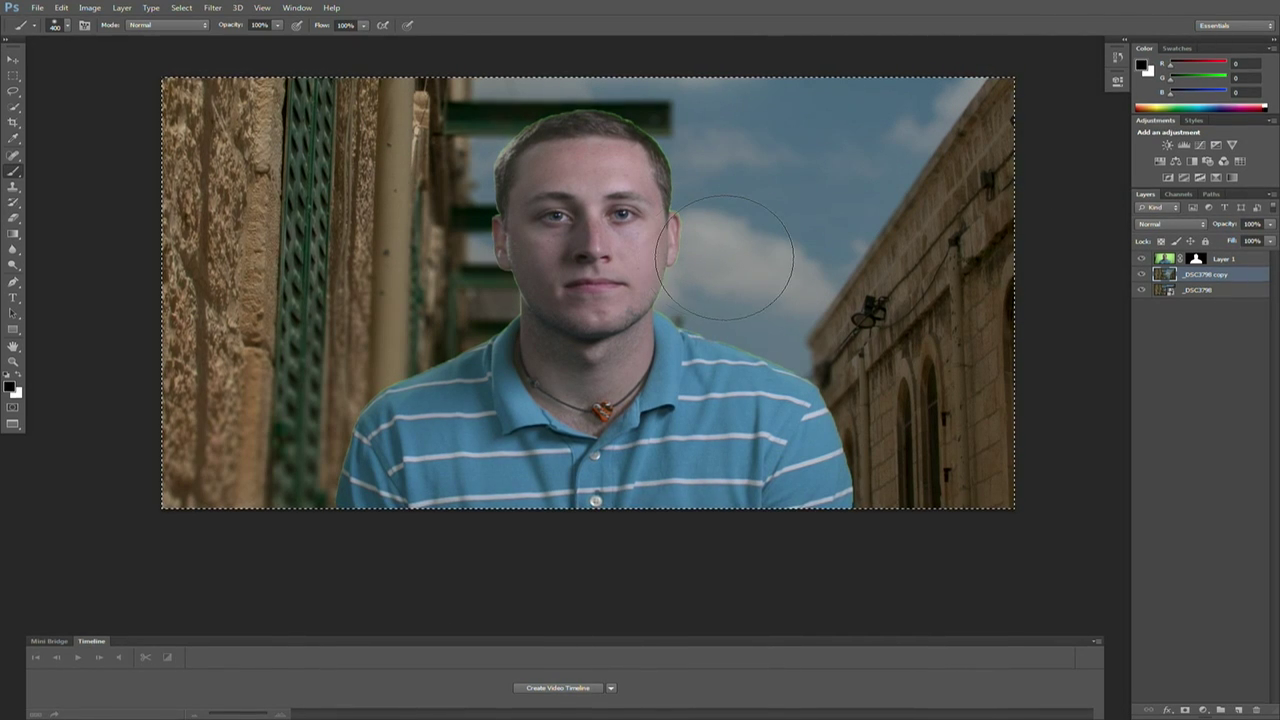
{"action": "left_click", "coordinate": [302, 9]}
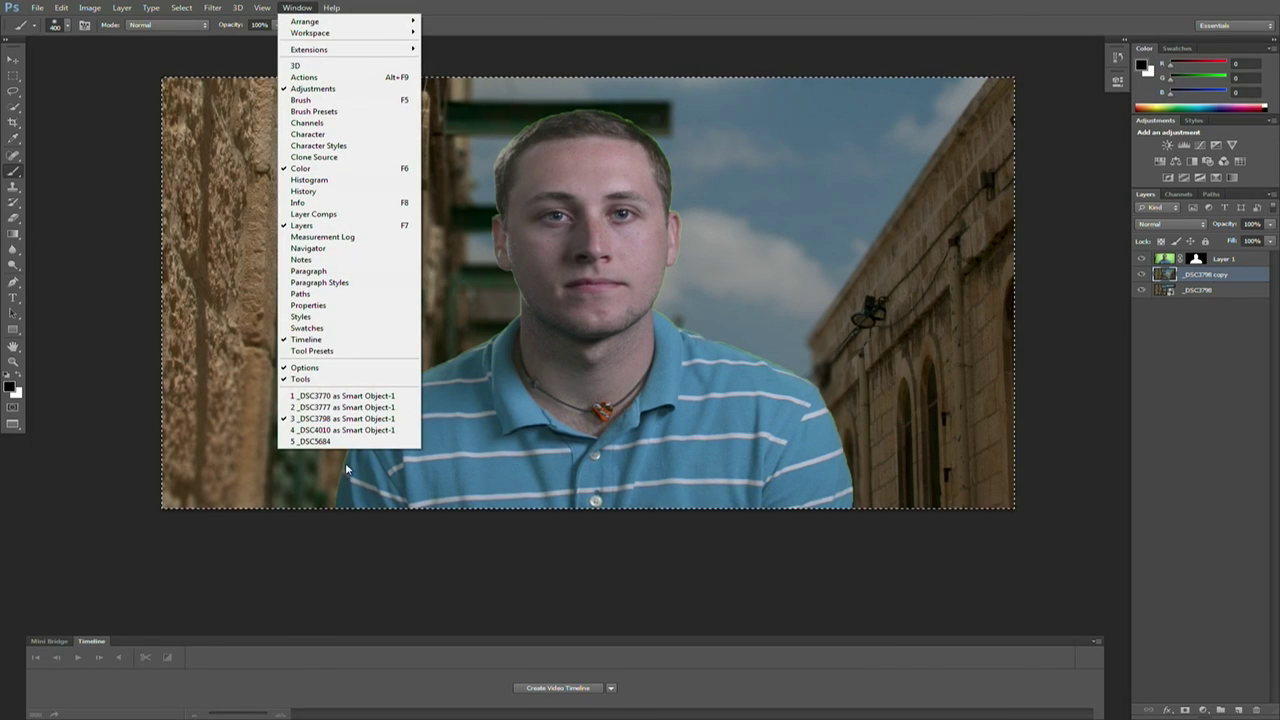
Step: In the _DSC3770 document, crop the canvas to Layer 1's green-screen frame
{"action": "left_click", "coordinate": [335, 396]}
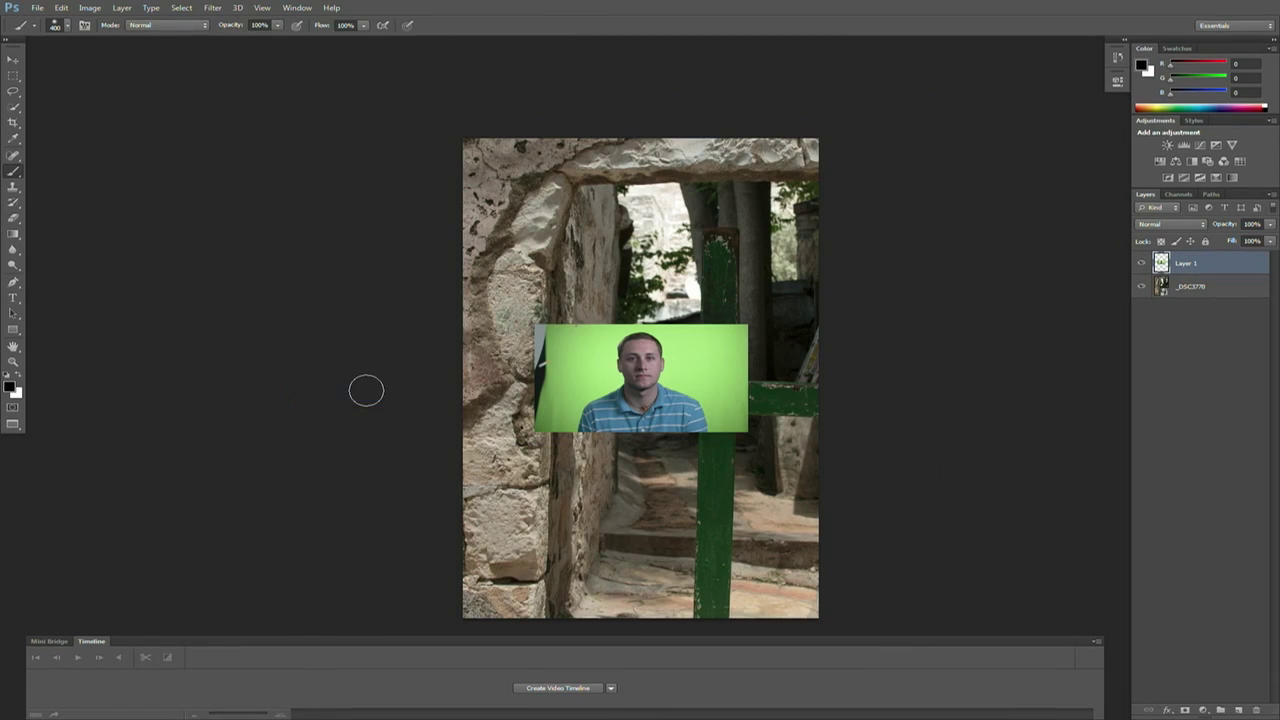
{"action": "left_click", "coordinate": [1160, 263], "text": "ctrl"}
{"action": "left_click", "coordinate": [90, 8]}
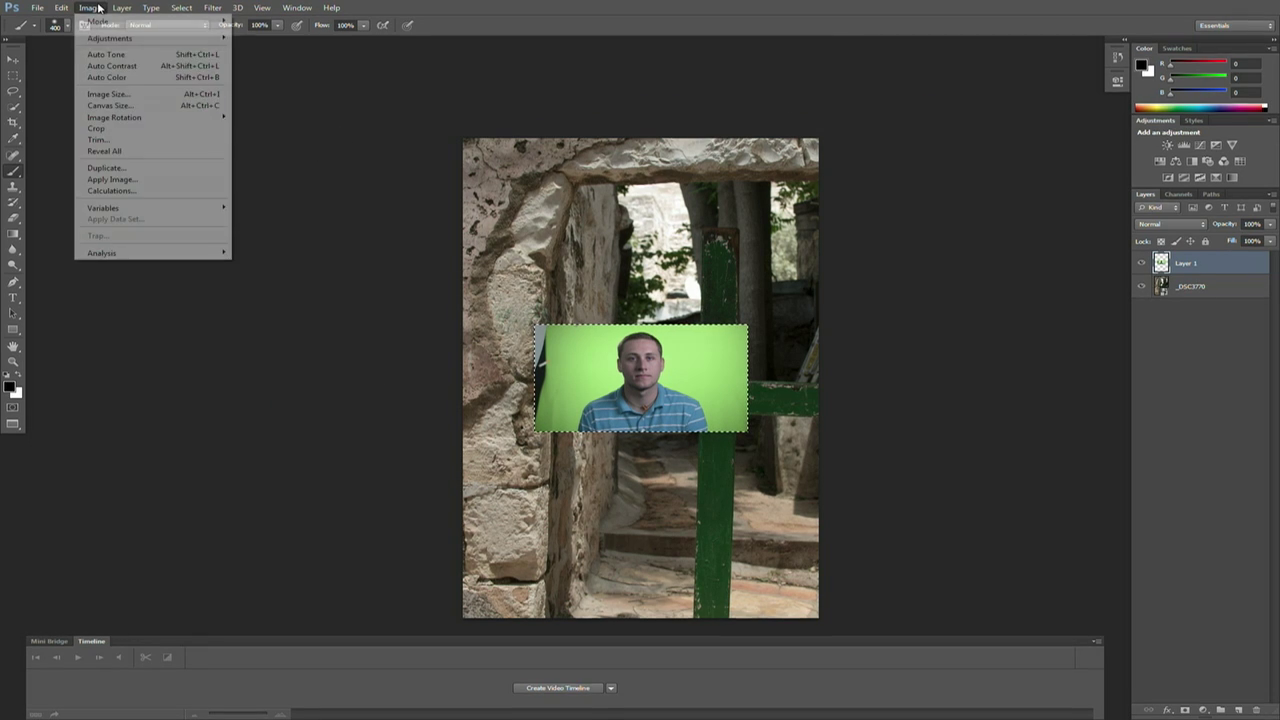
{"action": "left_click", "coordinate": [126, 130]}
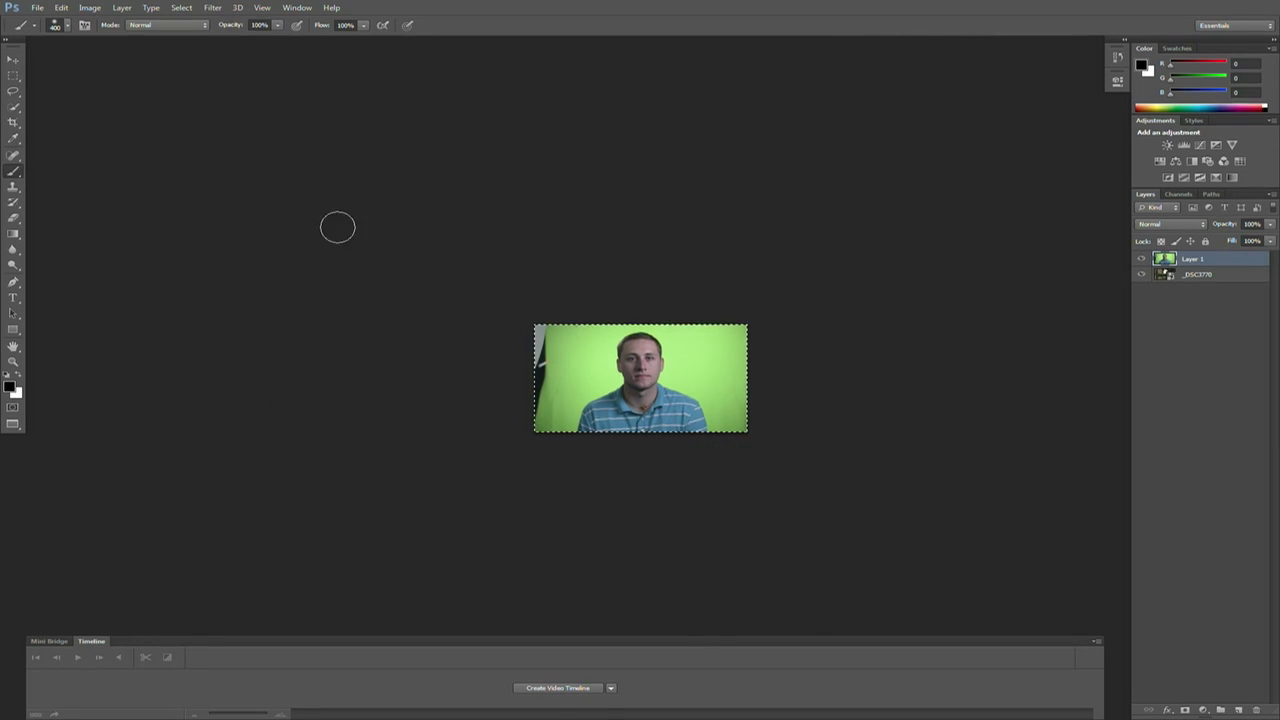
Step: Shrink and reposition the stone backdrop to fit the cropped canvas
{"action": "left_click", "coordinate": [1141, 260]}
{"action": "left_click", "coordinate": [1200, 274]}
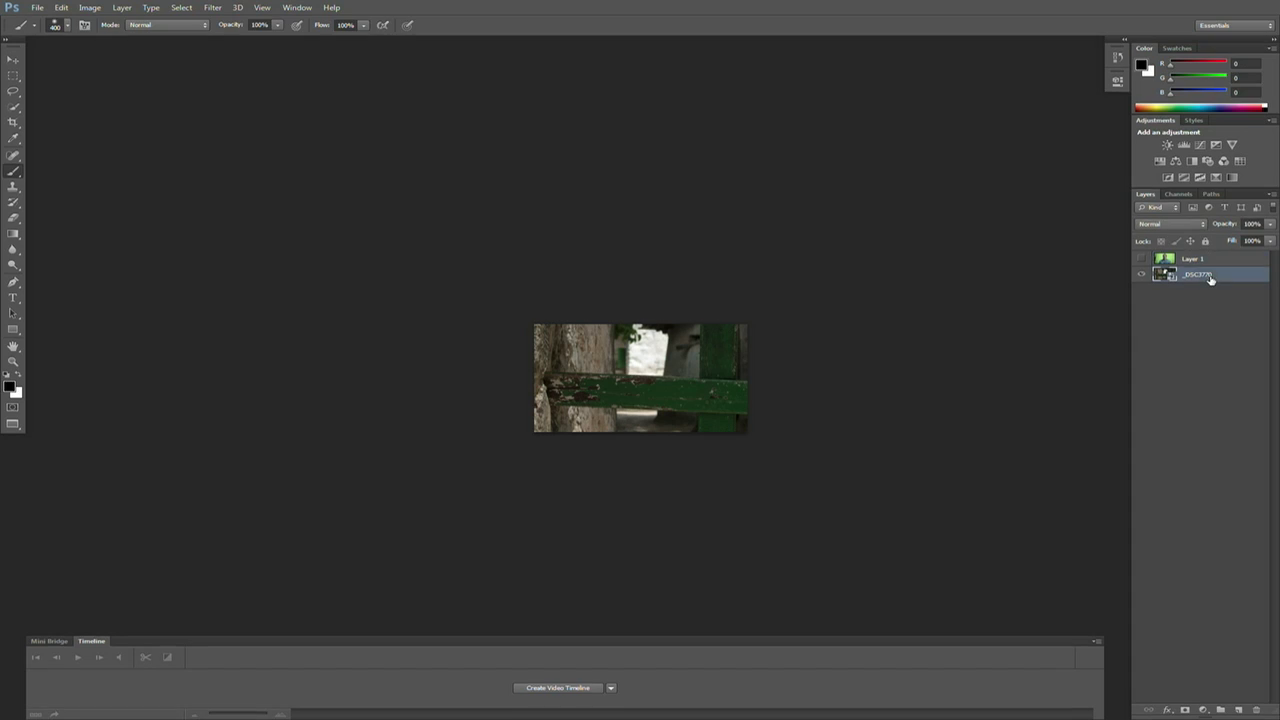
{"action": "key", "text": "ctrl+d"}
{"action": "key", "text": "ctrl+t"}
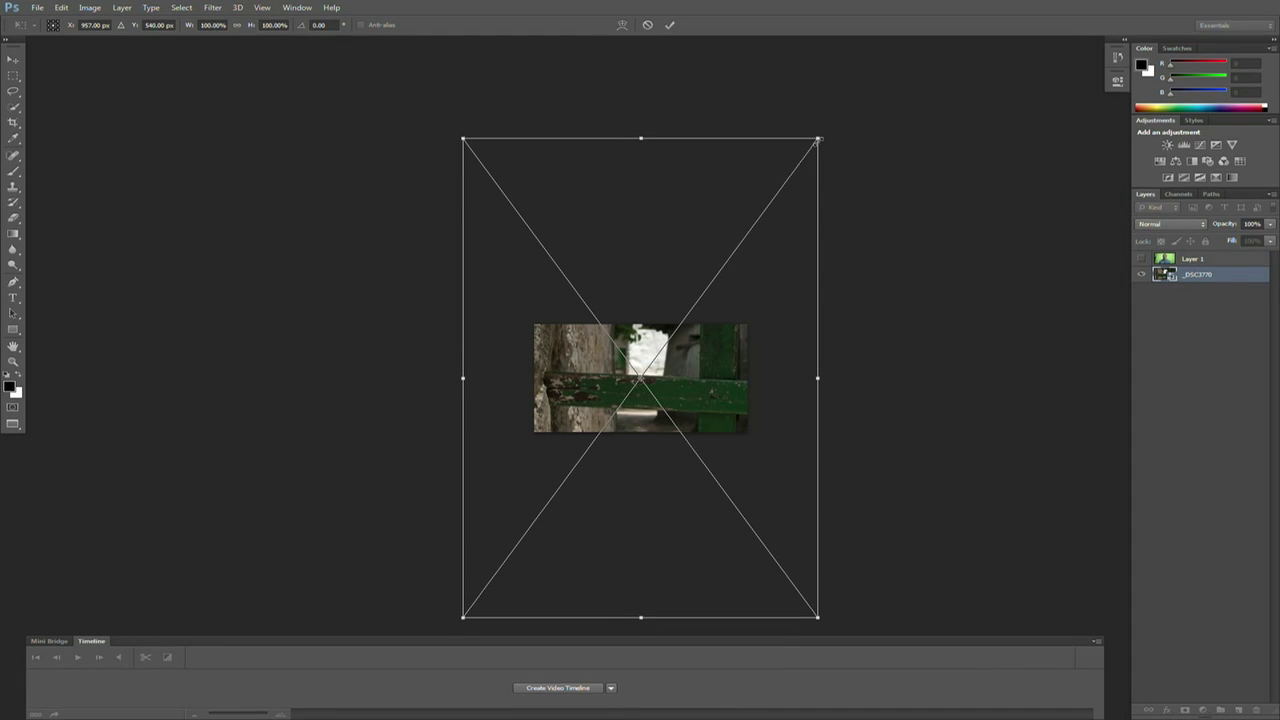
{"action": "left_click_drag", "start_coordinate": [818, 140], "coordinate": [751, 229]}
{"action": "left_click_drag", "start_coordinate": [705, 345], "coordinate": [698, 310]}
{"action": "key", "text": "Return"}
Step: Mask the green screen out of Layer 1, hide it, and add an empty Layer 2 above the backdrop
{"action": "key", "text": "b"}
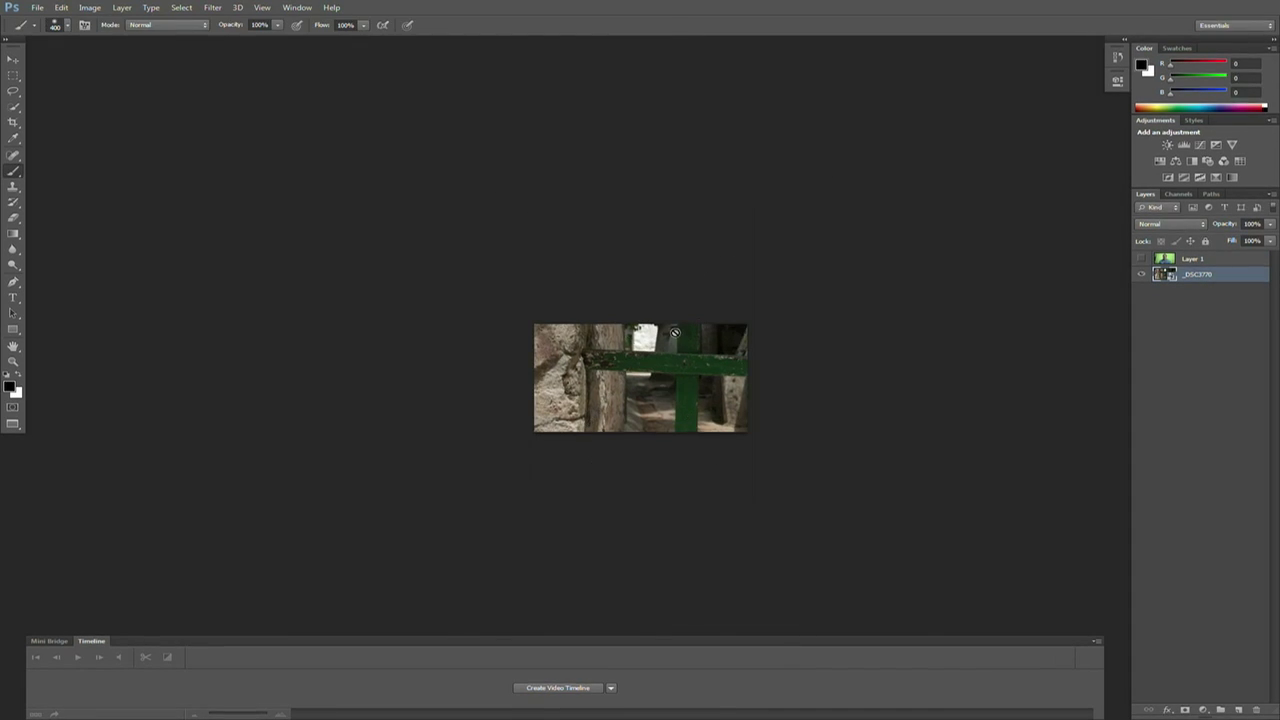
{"action": "left_click", "coordinate": [1141, 259]}
{"action": "left_click", "coordinate": [1191, 260]}
{"action": "key", "text": "w"}
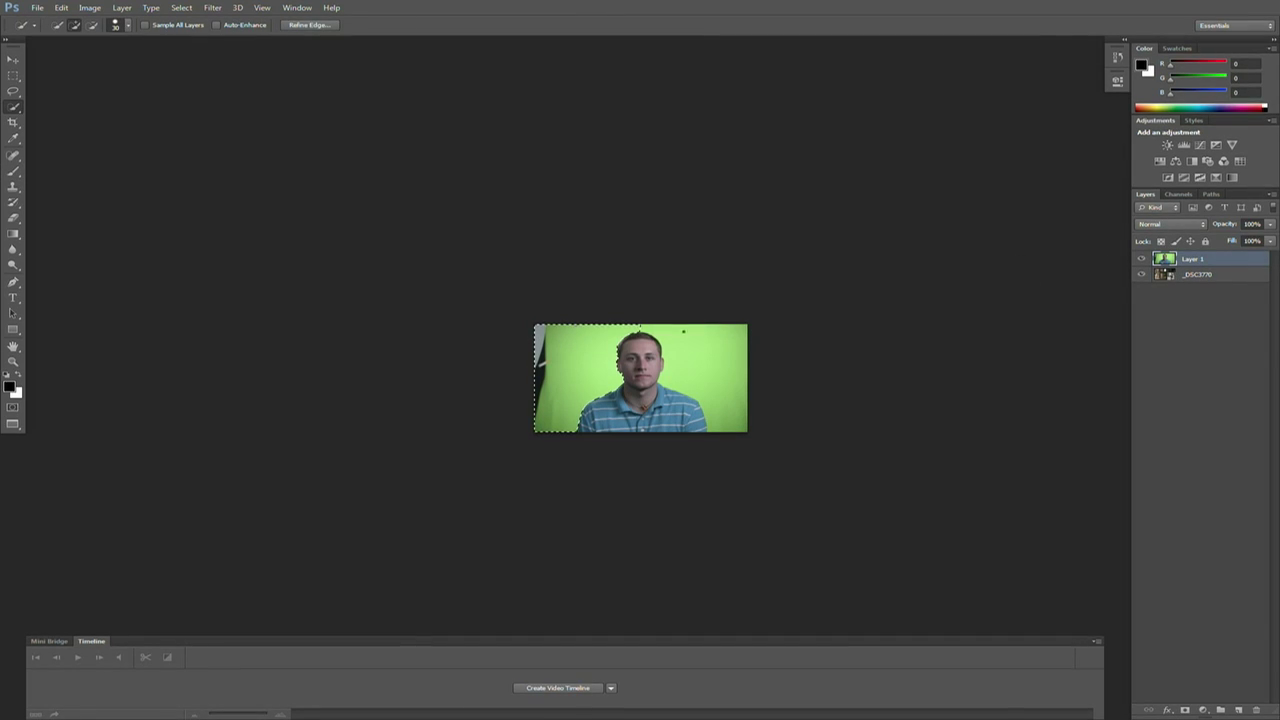
{"action": "left_click", "coordinate": [1184, 709]}
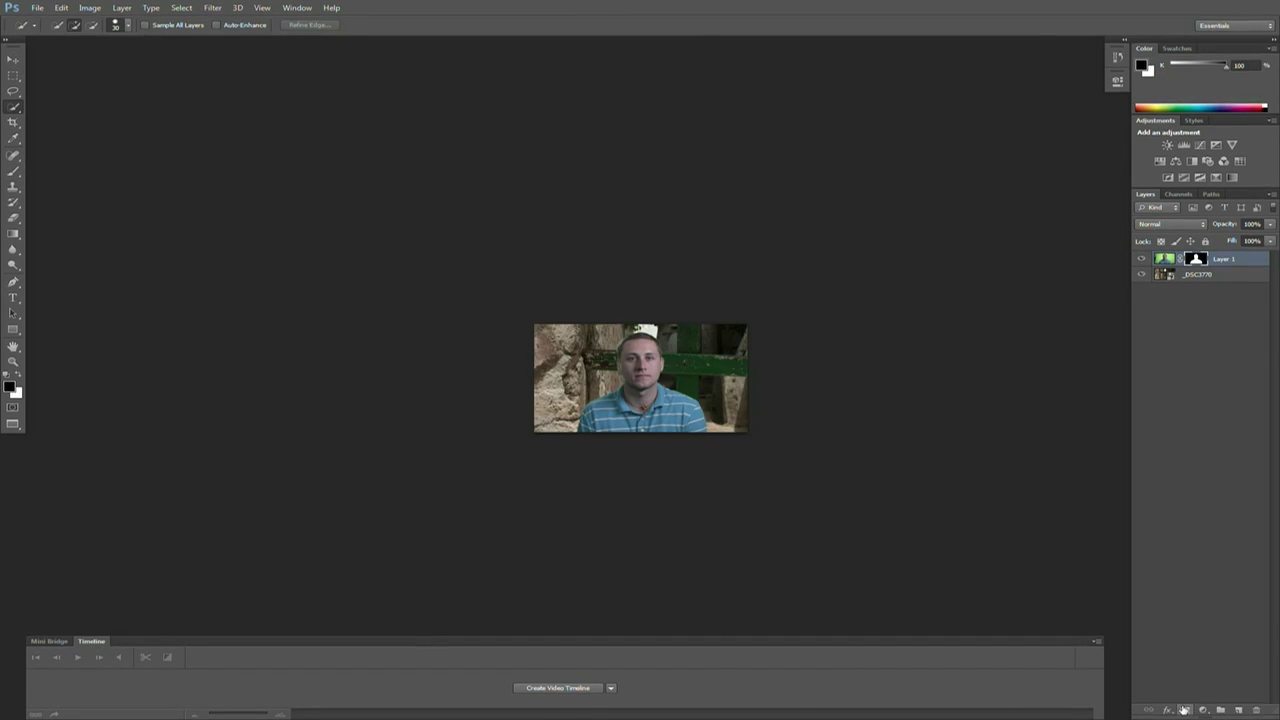
{"action": "key", "text": "ctrl+plus"}
{"action": "key", "text": "ctrl+plus"}
{"action": "key", "text": "ctrl+plus"}
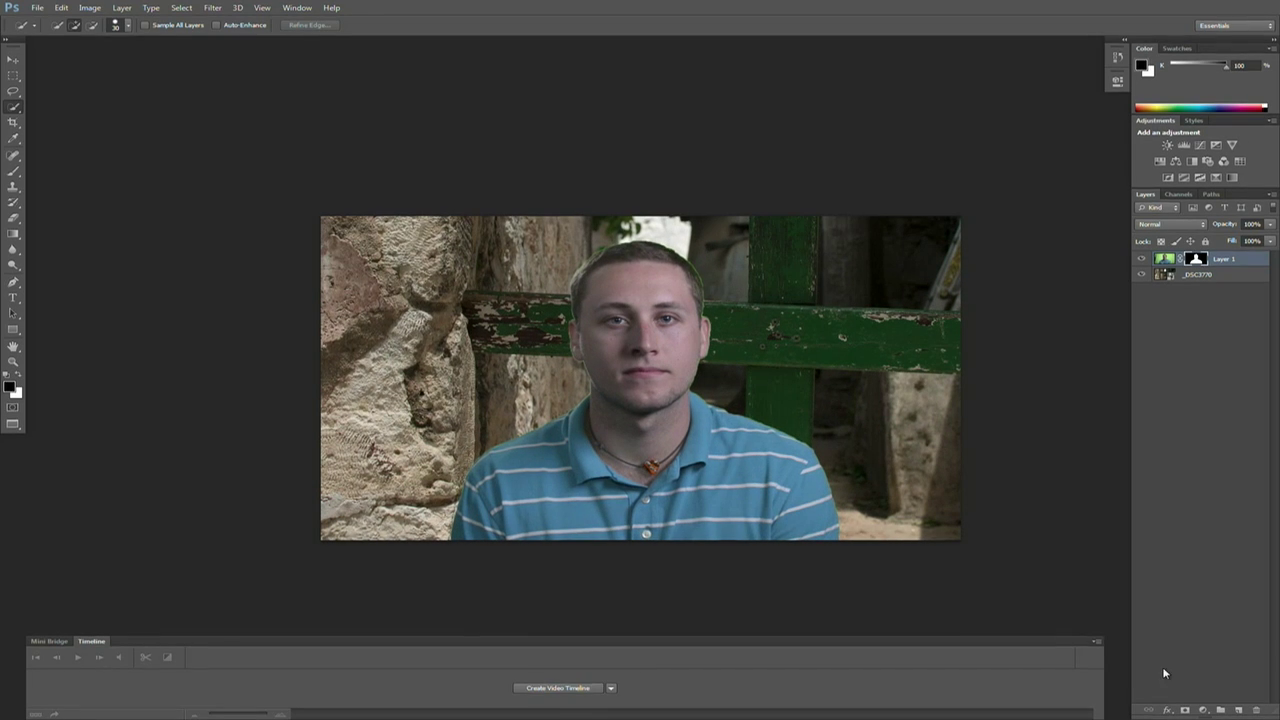
{"action": "left_click", "coordinate": [1141, 258]}
{"action": "left_click", "coordinate": [1208, 276]}
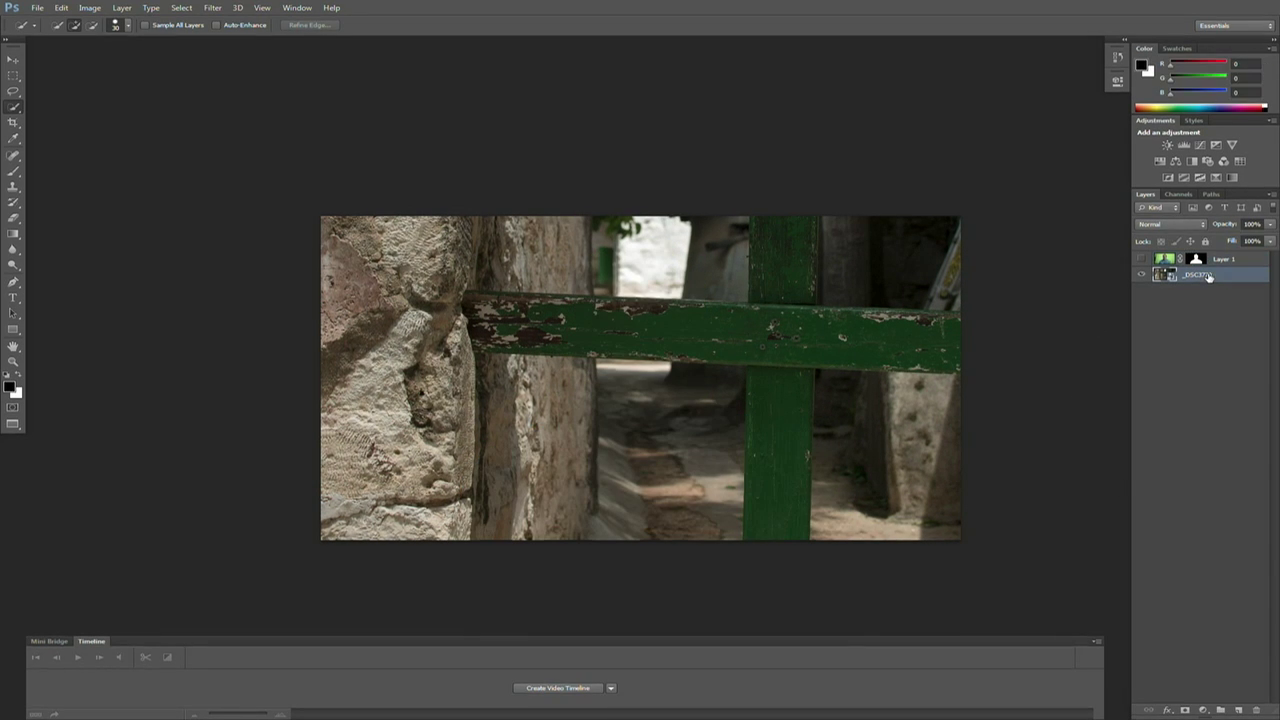
{"action": "left_click", "coordinate": [1240, 709]}
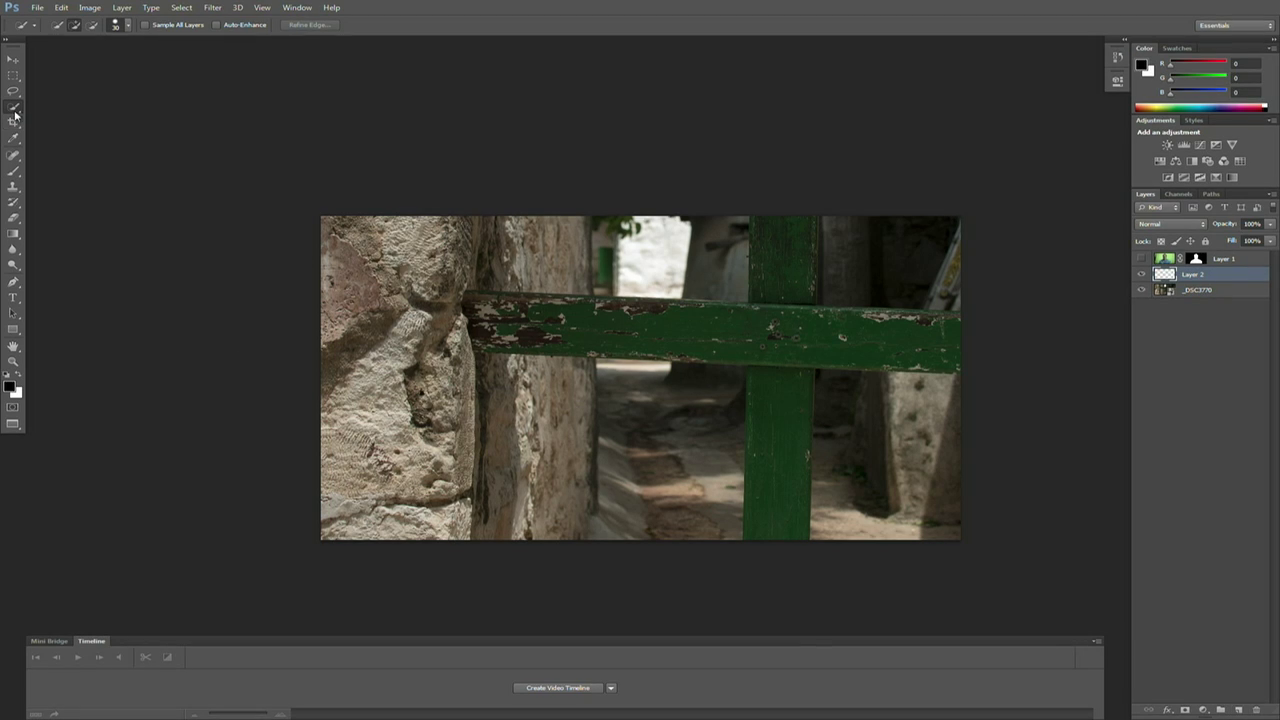
Step: With a 250 px Blur tool, soften the backdrop beside the green post and crossbar
{"action": "left_click", "coordinate": [18, 251]}
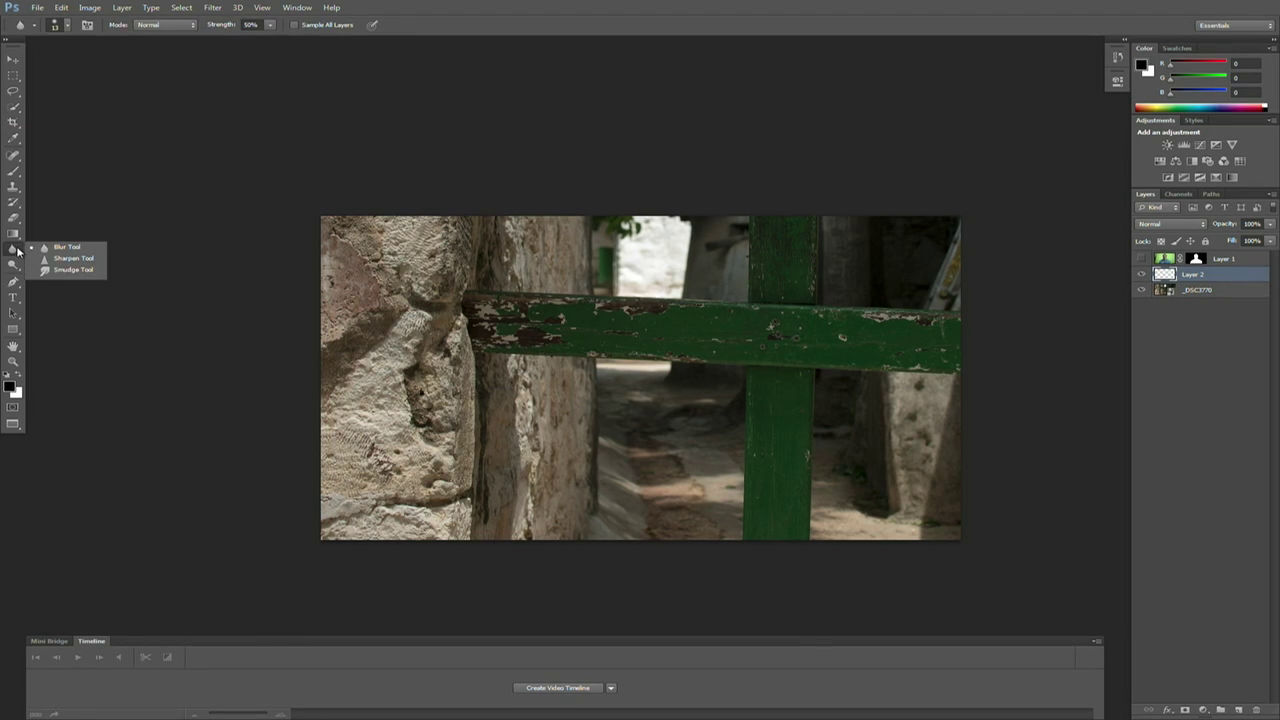
{"action": "left_click", "coordinate": [43, 248]}
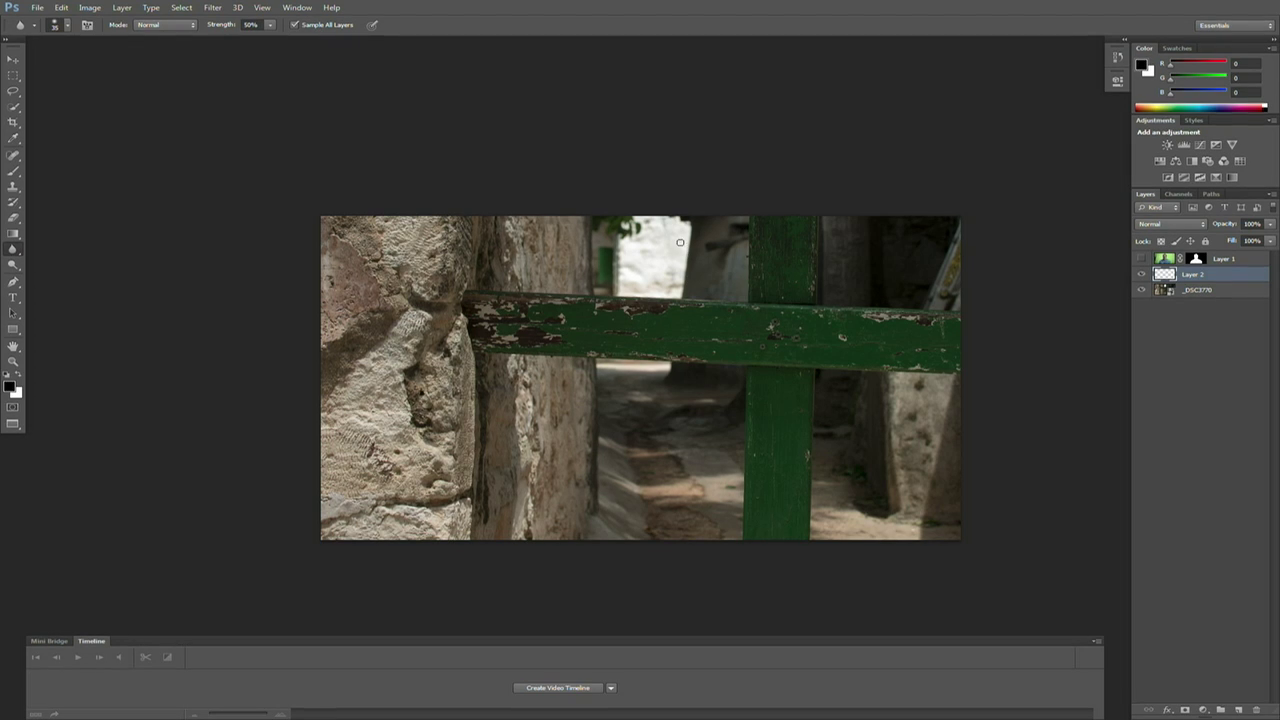
{"action": "key", "text": "bracketleft"}
{"action": "key", "text": "bracketleft"}
{"action": "key", "text": "bracketleft"}
{"action": "key", "text": "bracketleft"}
{"action": "key", "text": "bracketleft"}
{"action": "key", "text": "bracketleft"}
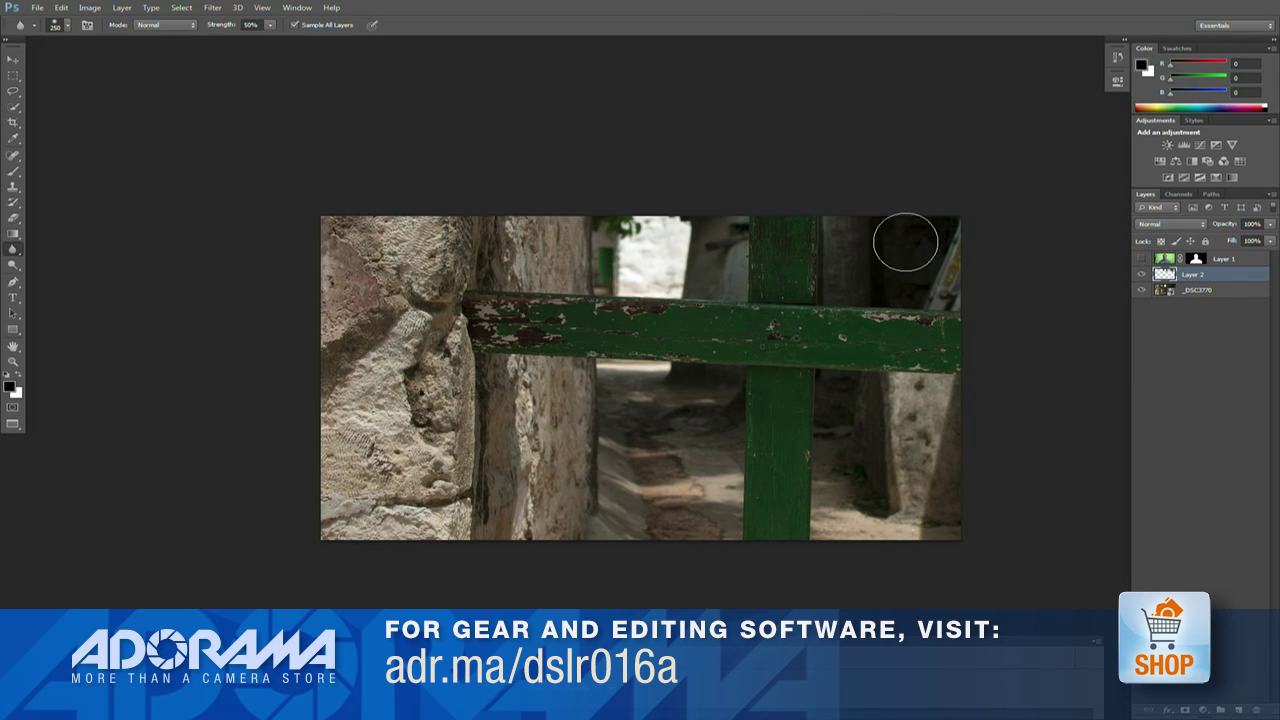
{"action": "mouse_move", "coordinate": [905, 242]}
{"action": "left_mouse_down"}
{"action": "mouse_move", "coordinate": [854, 270]}
{"action": "mouse_move", "coordinate": [861, 253]}
{"action": "mouse_move", "coordinate": [909, 237]}
{"action": "mouse_move", "coordinate": [870, 290]}
{"action": "mouse_move", "coordinate": [876, 255]}
{"action": "left_mouse_up"}
{"action": "left_click_drag", "start_coordinate": [683, 428], "coordinate": [674, 423]}
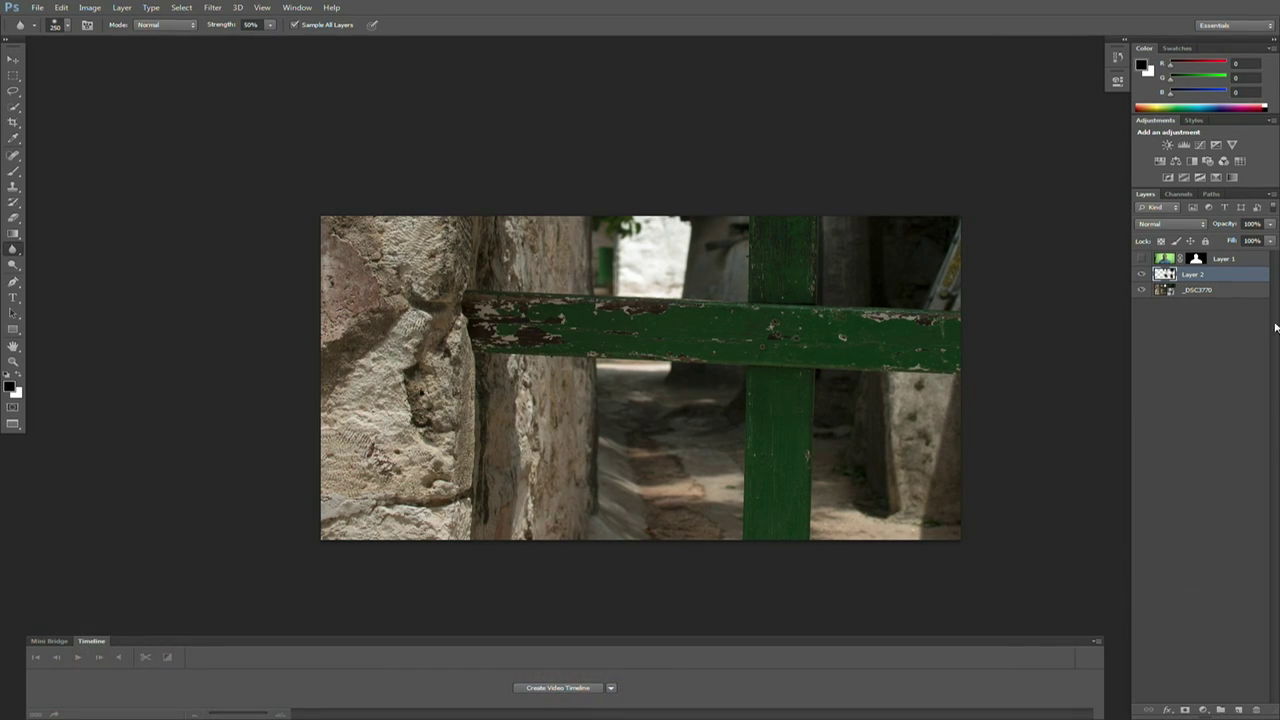
Step: Toggle Layer 2's visibility to compare the blurred backdrop
{"action": "left_click", "coordinate": [1141, 277]}
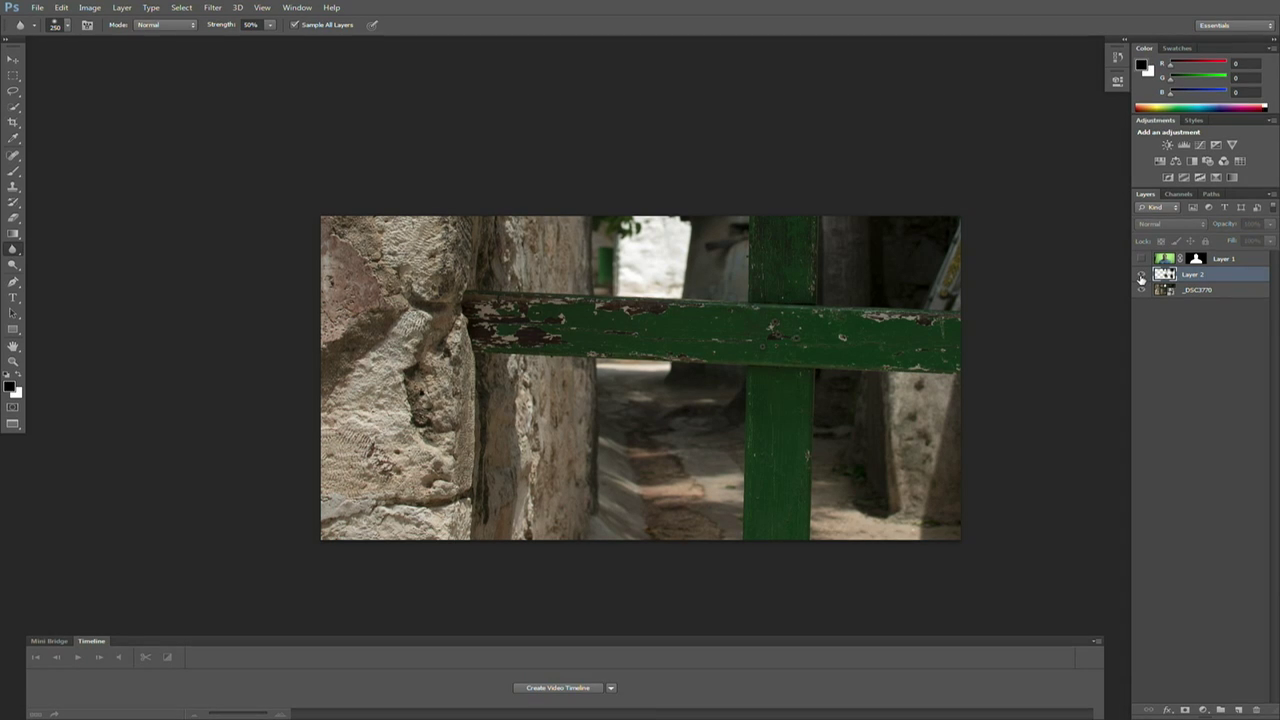
{"action": "left_click", "coordinate": [1141, 277]}
{"action": "left_click", "coordinate": [1141, 277], "text": "alt"}
{"action": "left_click", "coordinate": [1141, 278], "text": "alt"}
{"action": "left_click", "coordinate": [1141, 277]}
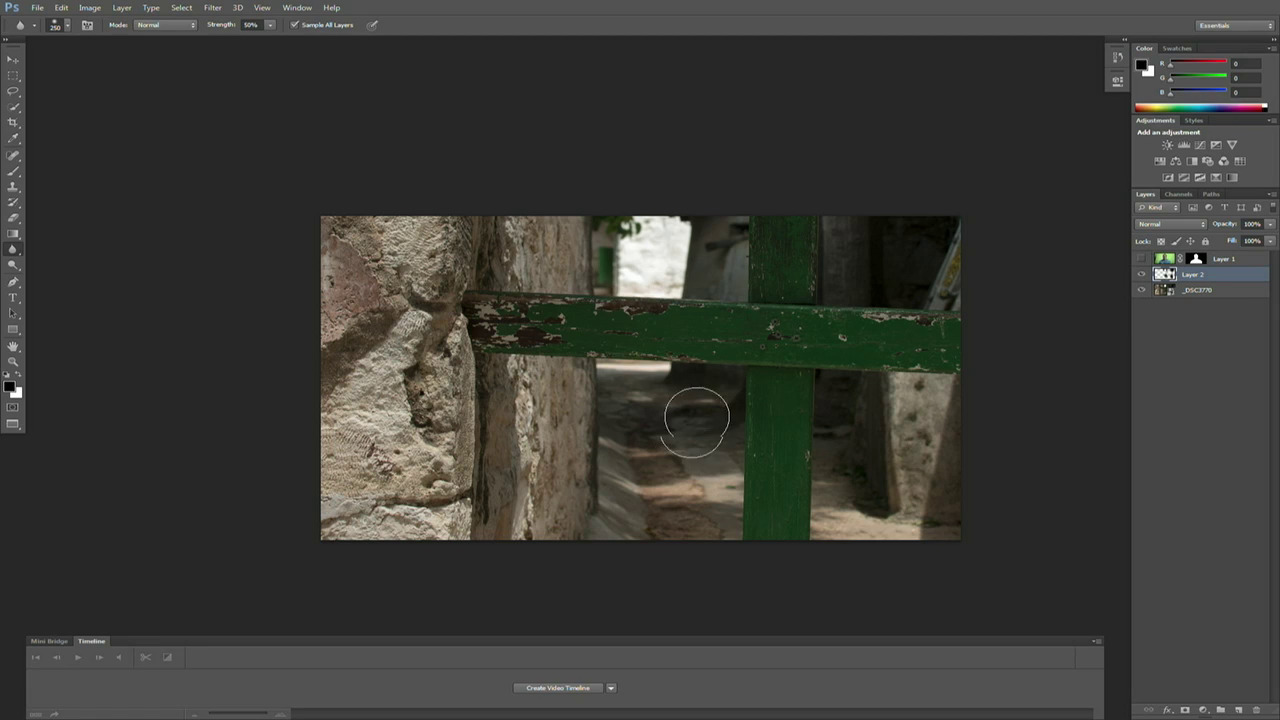
Step: Select the Burn tool for darkening the alley areas of the backdrop
{"action": "right_click", "coordinate": [13, 249]}
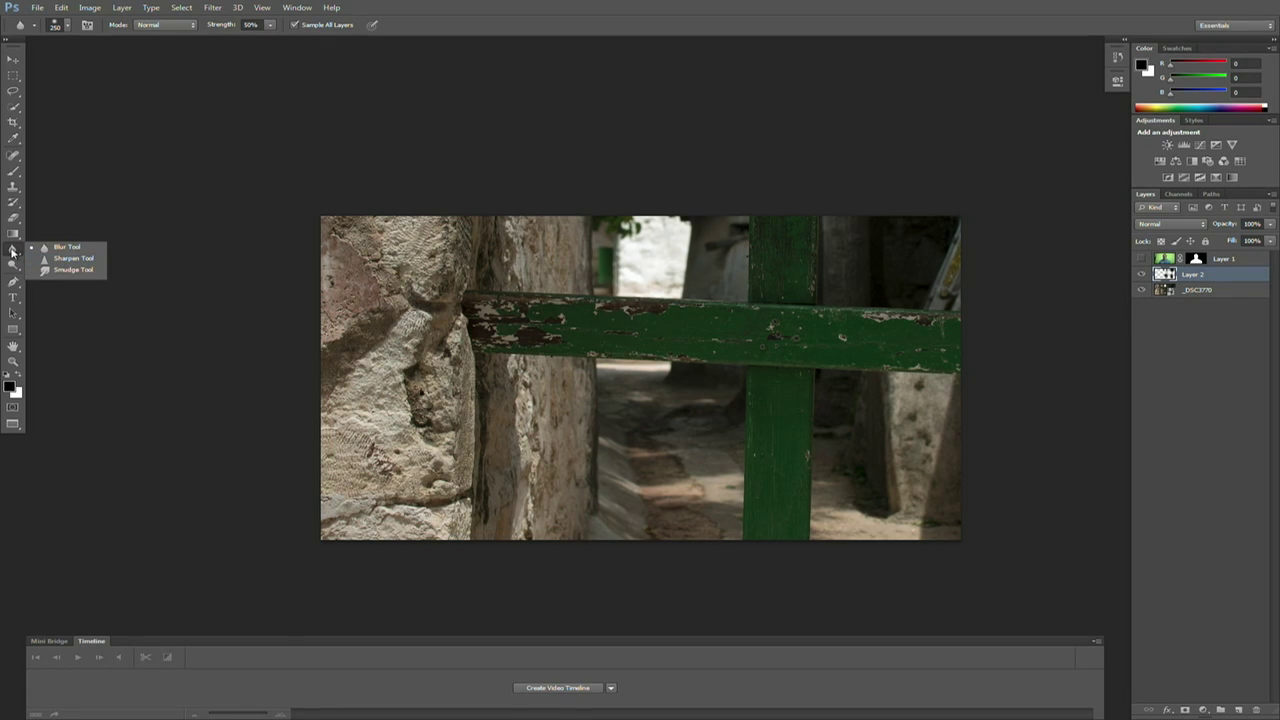
{"action": "left_click", "coordinate": [13, 265]}
{"action": "right_click", "coordinate": [15, 266]}
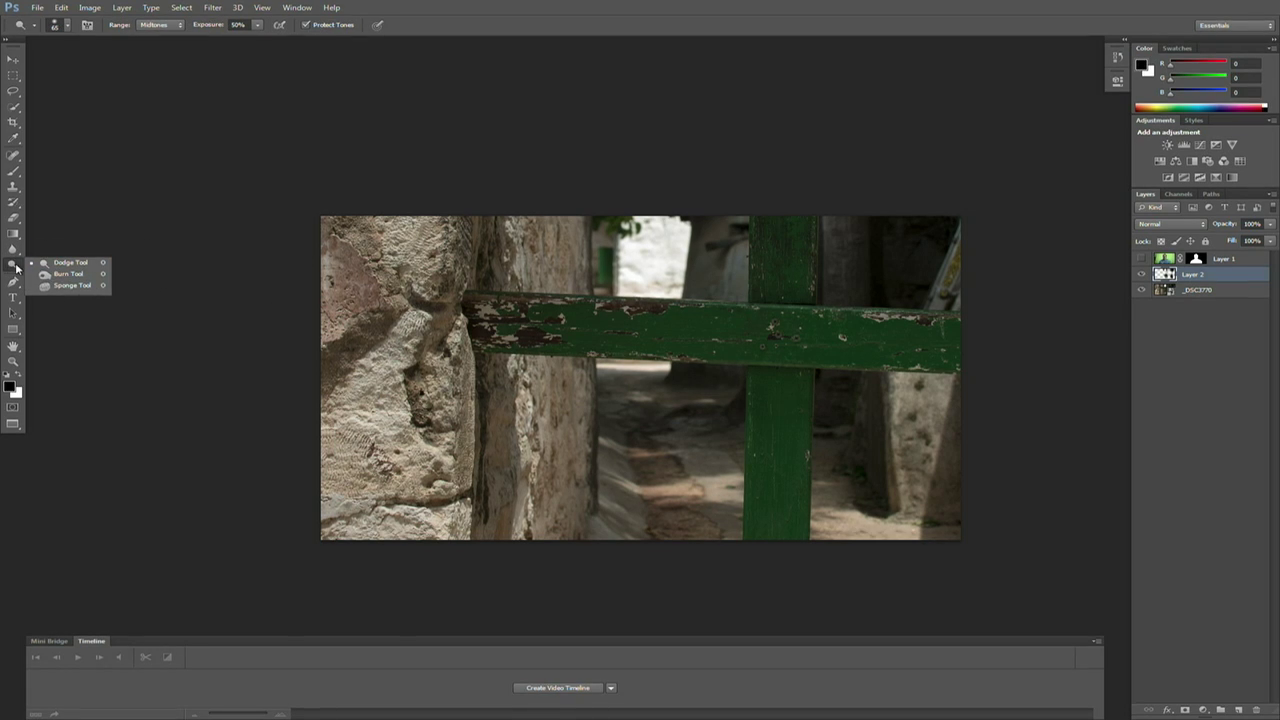
{"action": "left_click", "coordinate": [68, 273]}
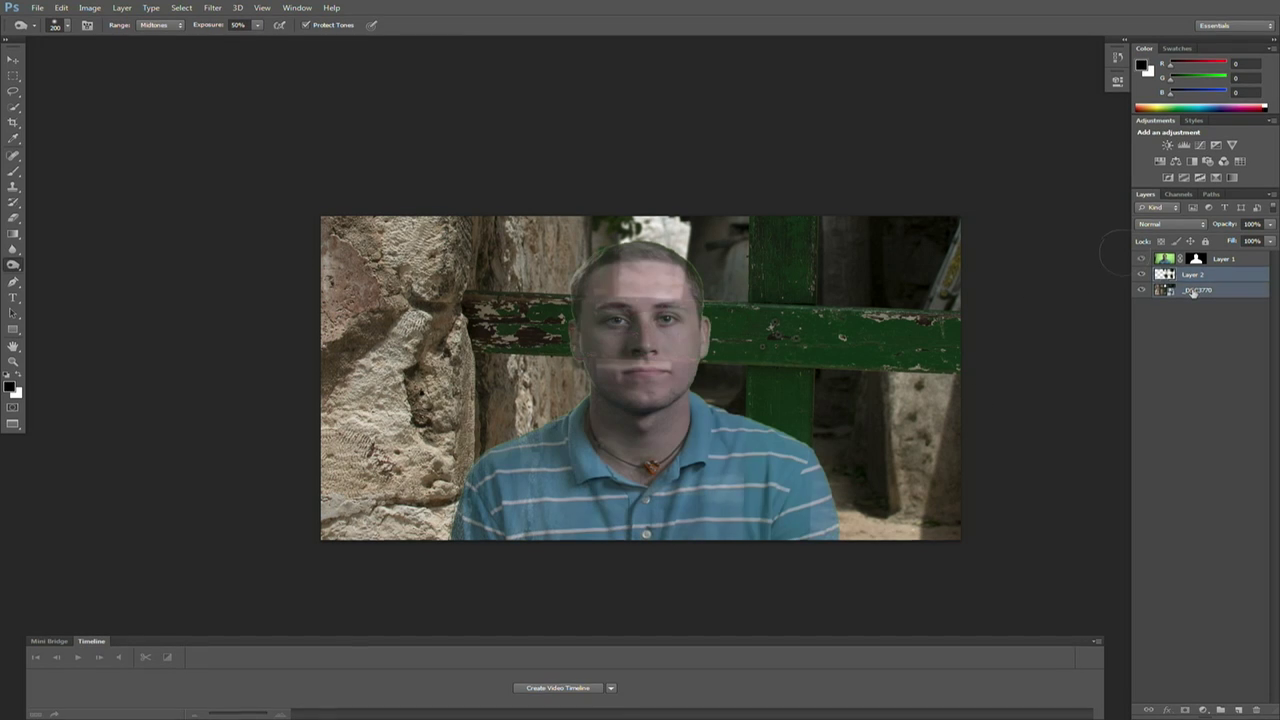
{"action": "right_click", "coordinate": [1193, 293]}
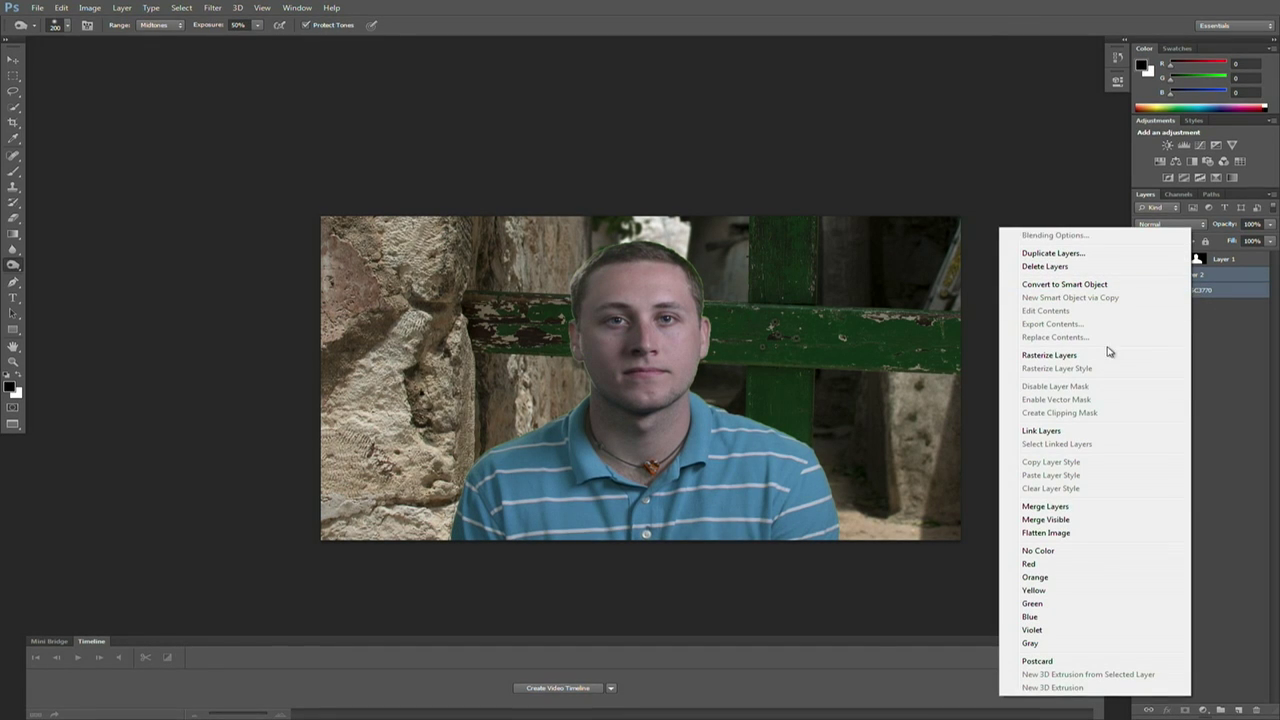
Step: Merge _DSC3770 into Layer 2, apply Lens Blur with raised brightness, then switch to _DSC4010
{"action": "left_click", "coordinate": [1088, 510]}
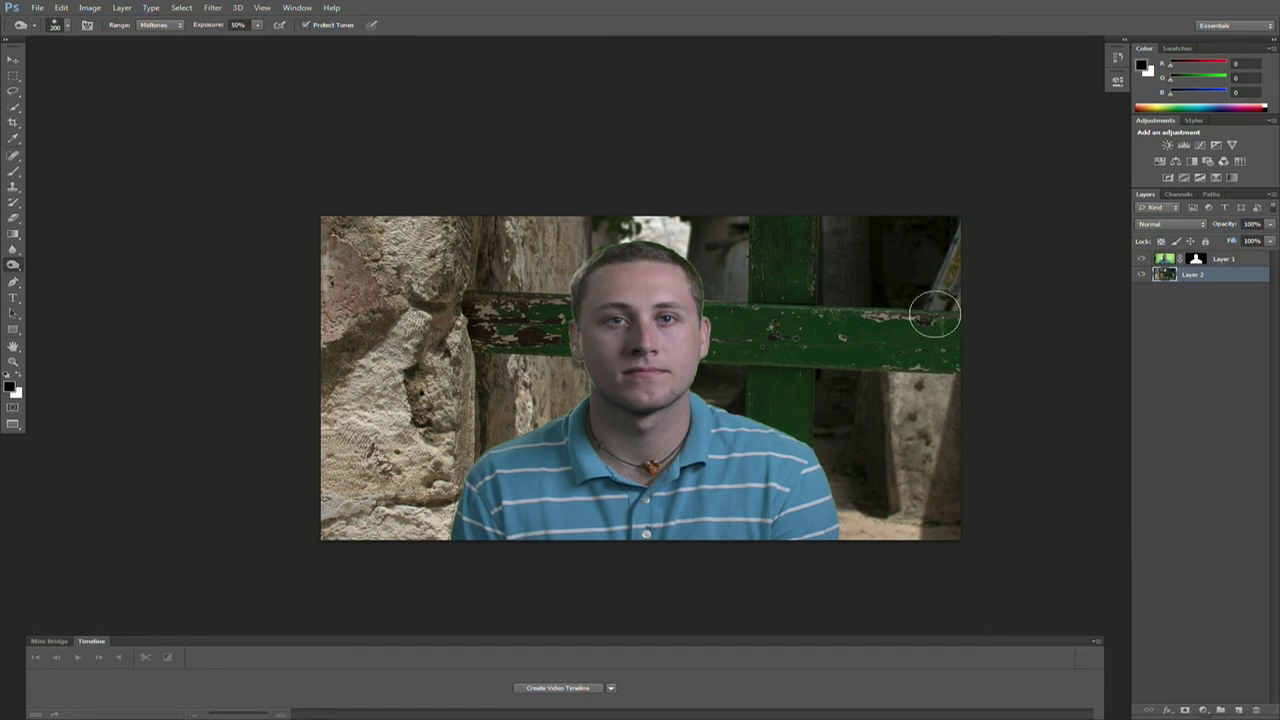
{"action": "left_click", "coordinate": [213, 8]}
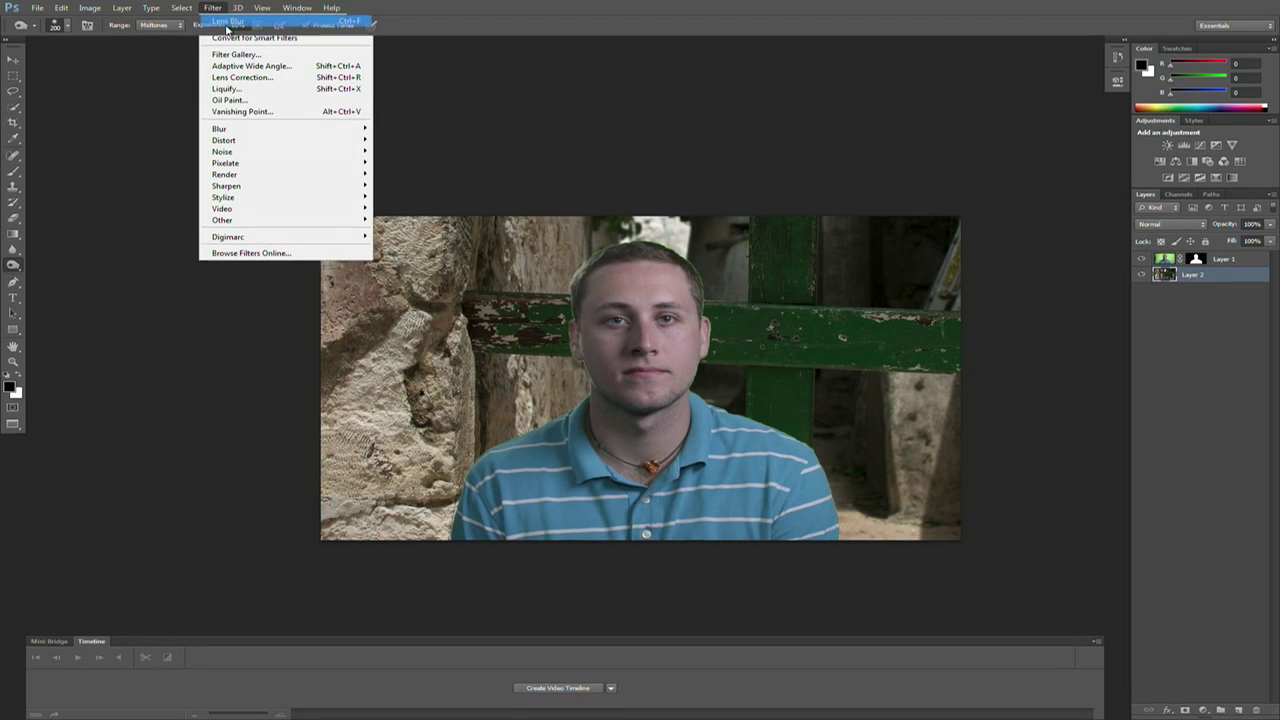
{"action": "left_click", "coordinate": [227, 34]}
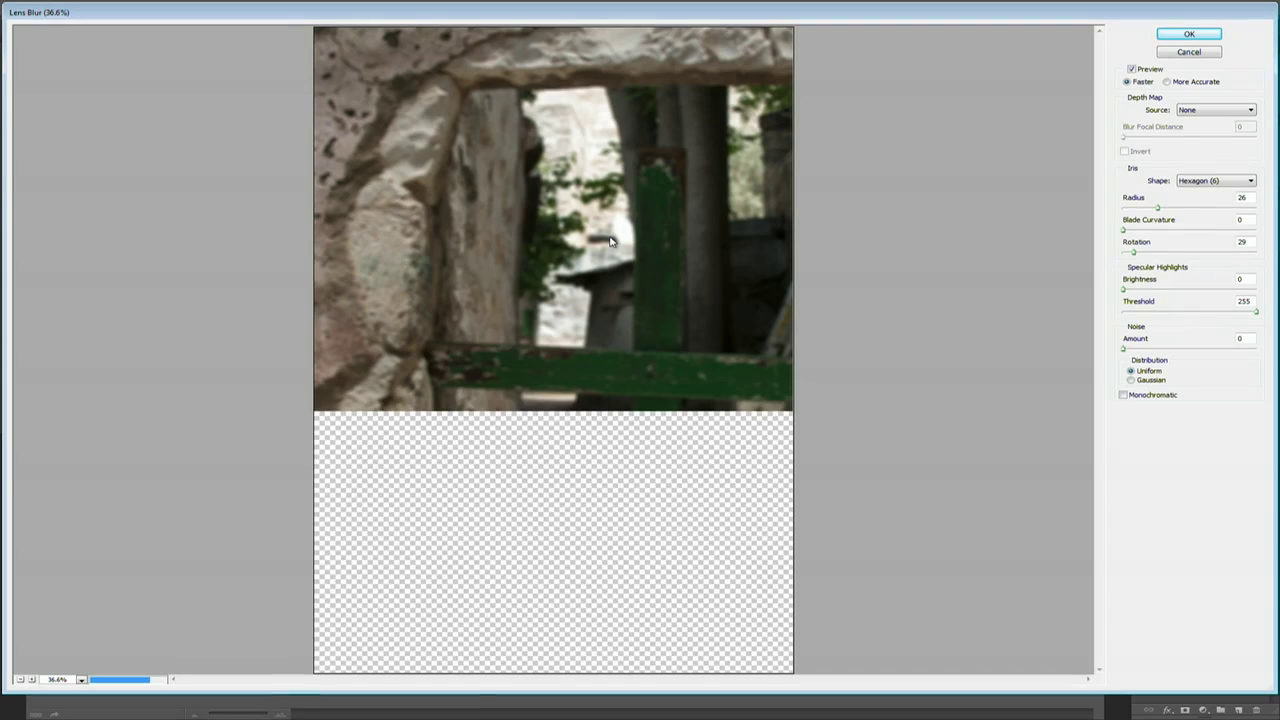
{"action": "left_click", "coordinate": [1138, 290]}
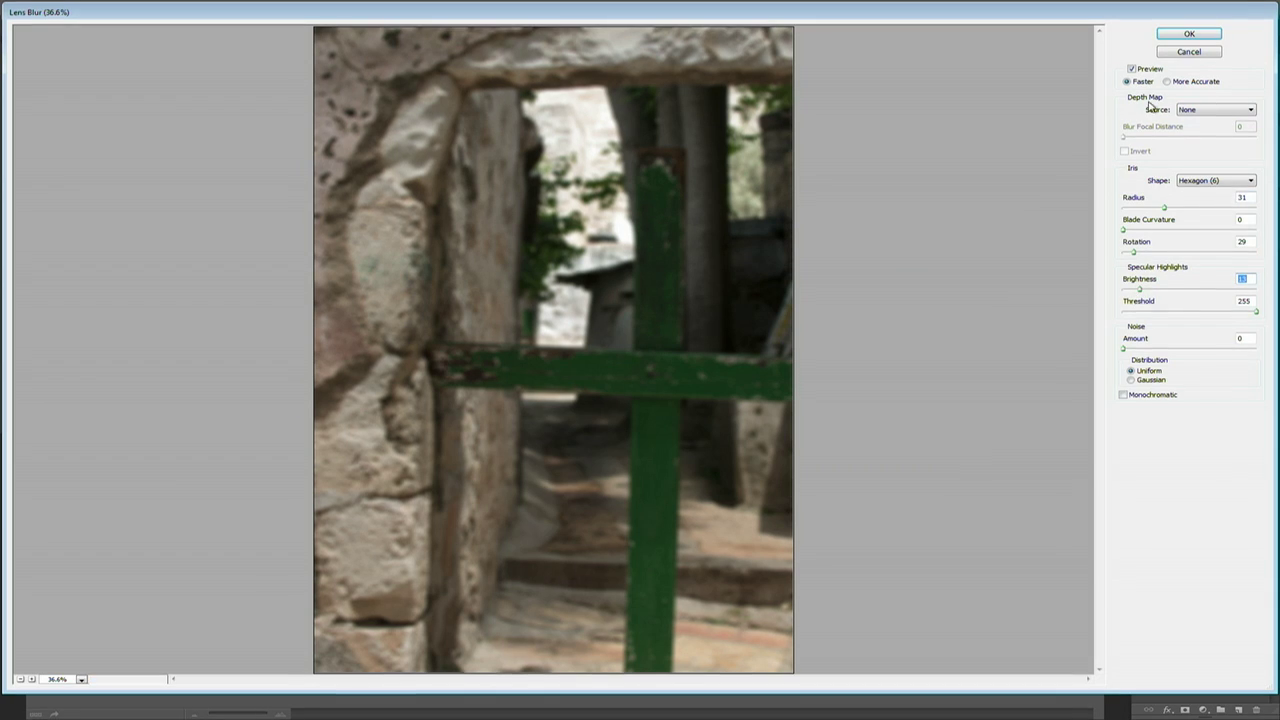
{"action": "left_click", "coordinate": [1178, 35]}
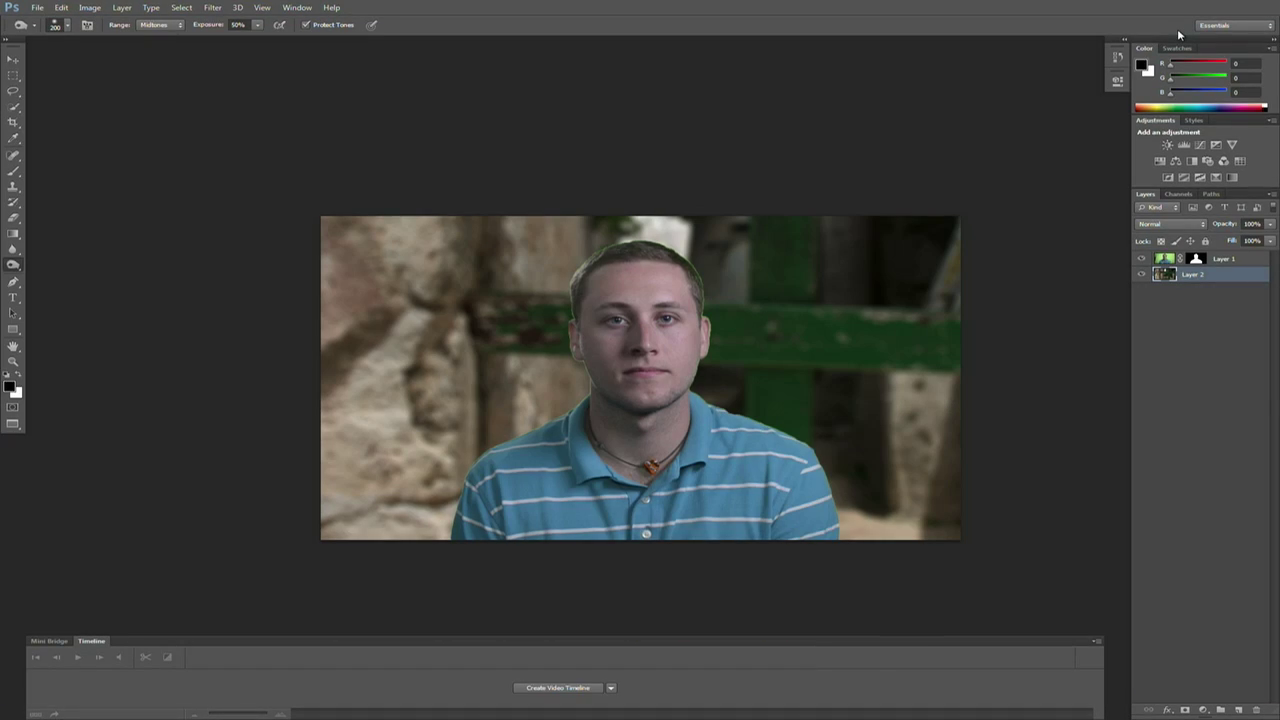
{"action": "left_click", "coordinate": [296, 7]}
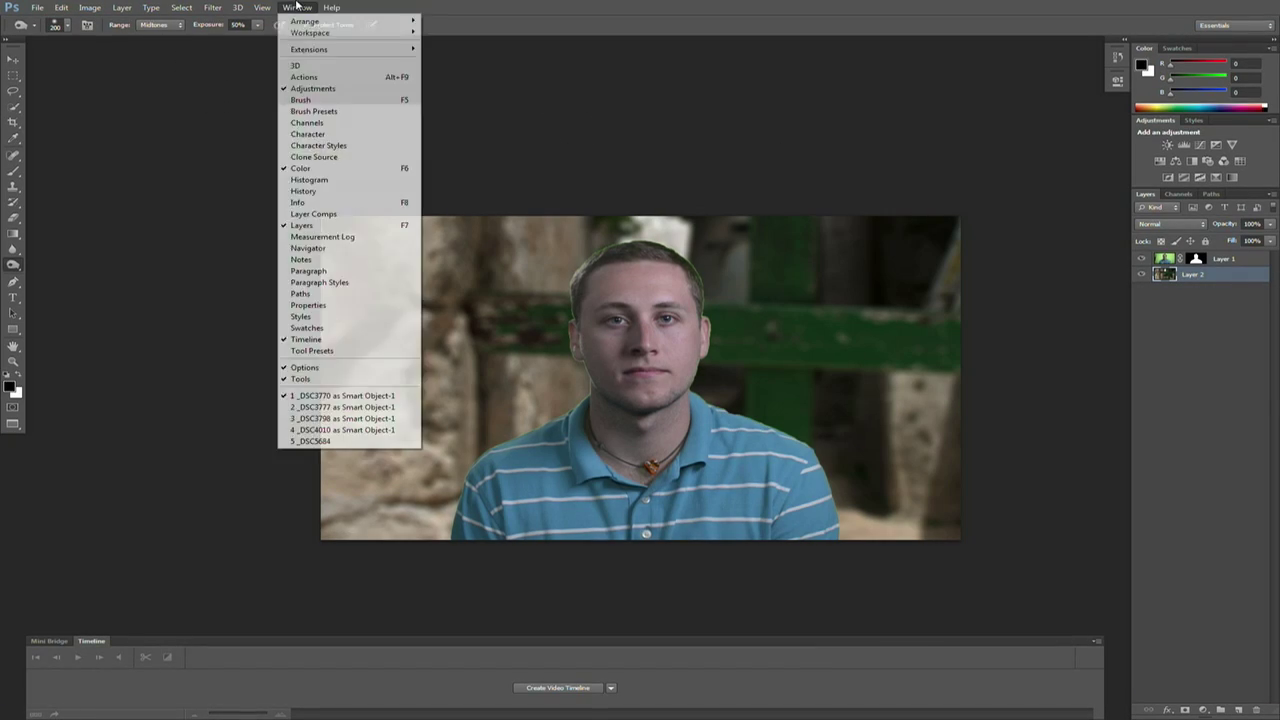
{"action": "left_click", "coordinate": [296, 7]}
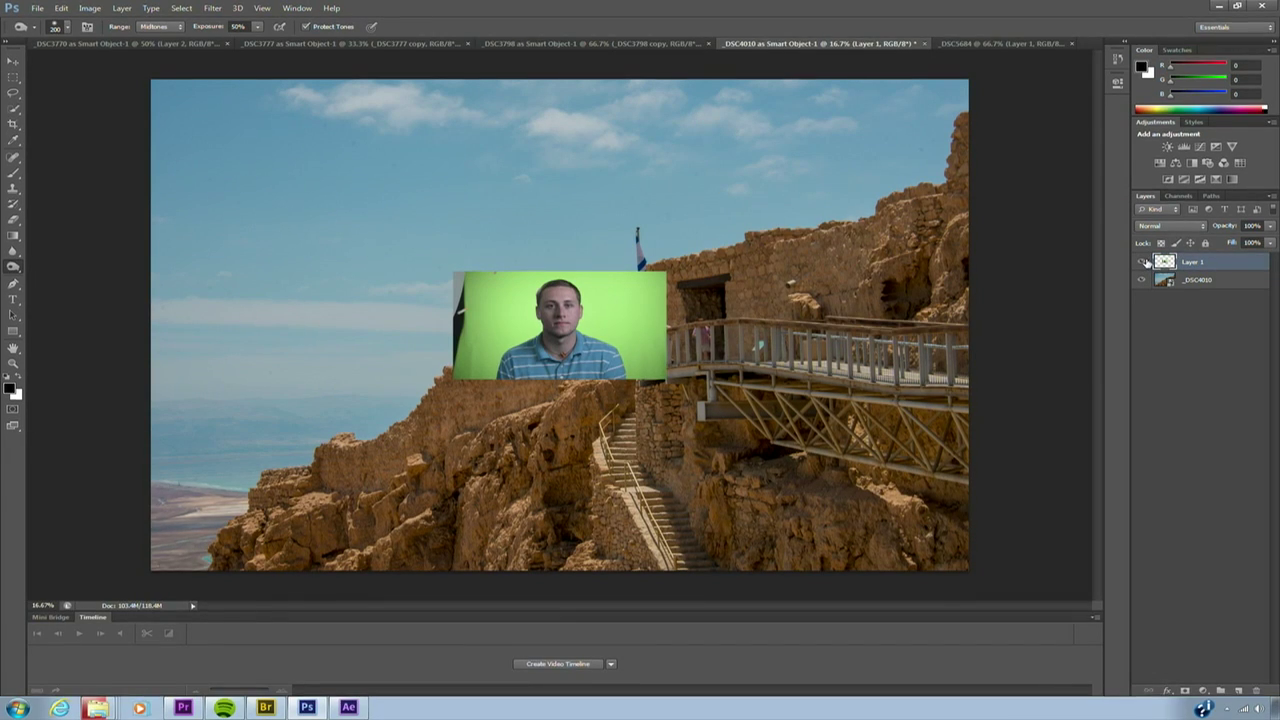
Step: Hide Layer 1, target the _DSC4010 layer, and duplicate its Blue channel
{"action": "left_click", "coordinate": [1143, 262]}
{"action": "left_click", "coordinate": [1201, 279]}
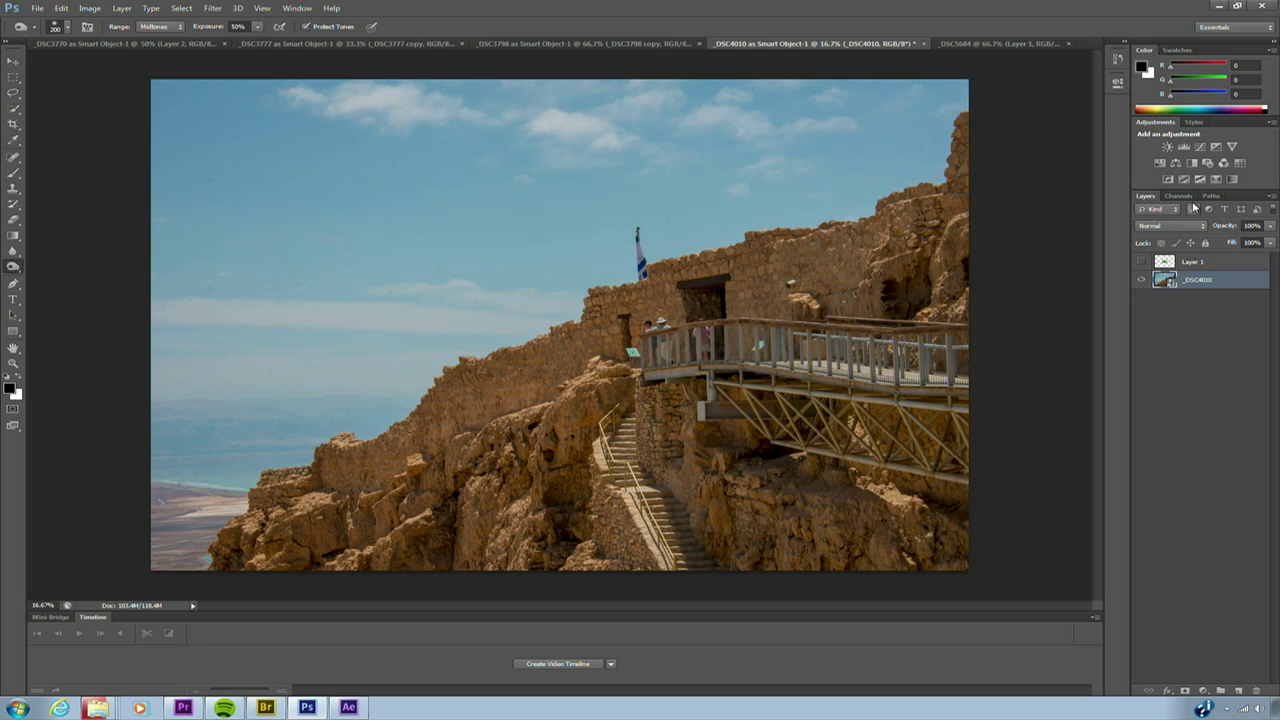
{"action": "left_click", "coordinate": [1179, 196]}
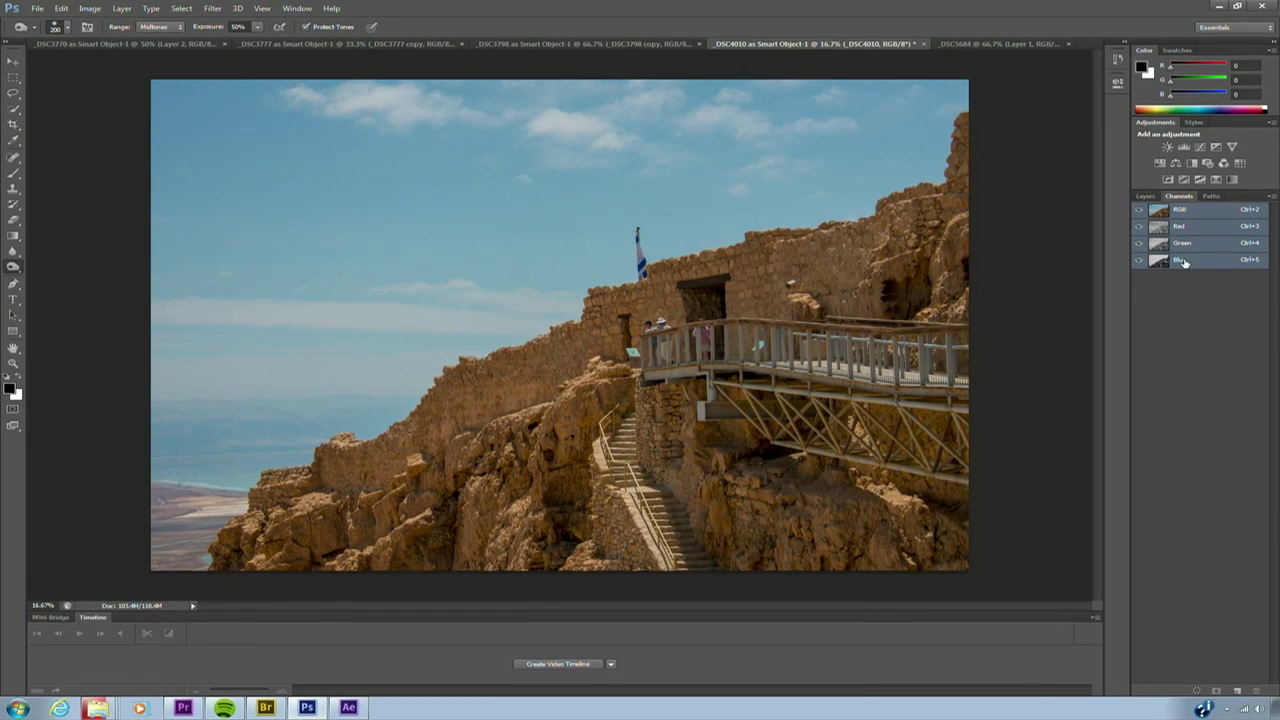
{"action": "left_click_drag", "start_coordinate": [1192, 268], "coordinate": [1237, 689]}
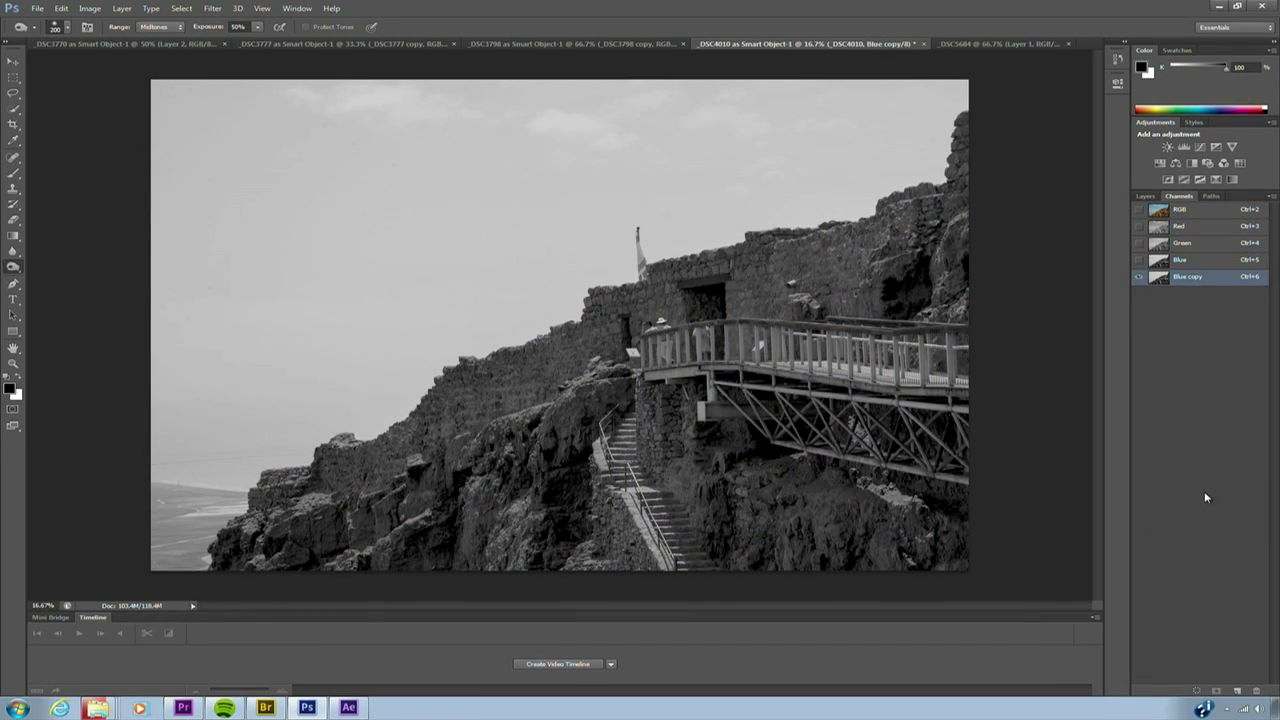
Step: Apply Levels to Blue copy, pulling black and white input sliders inward for a white sky and black cliff
{"action": "key", "text": "ctrl+l"}
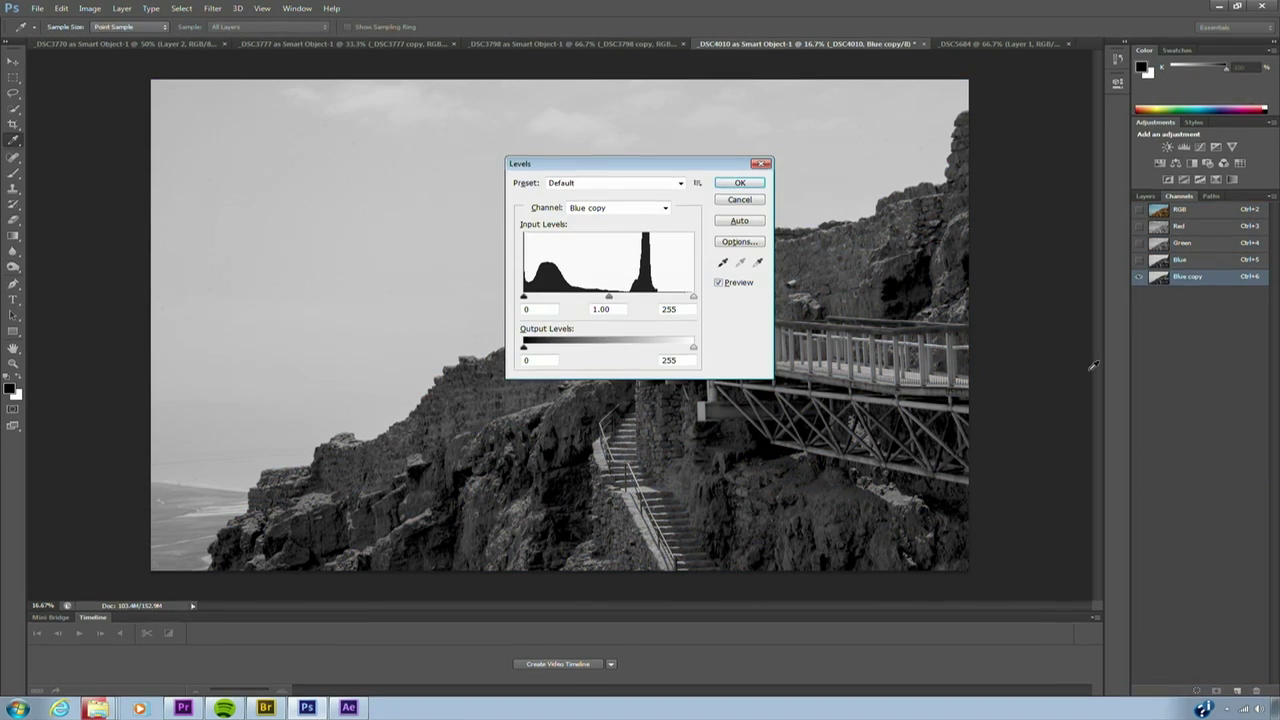
{"action": "left_click_drag", "start_coordinate": [700, 173], "coordinate": [1084, 227]}
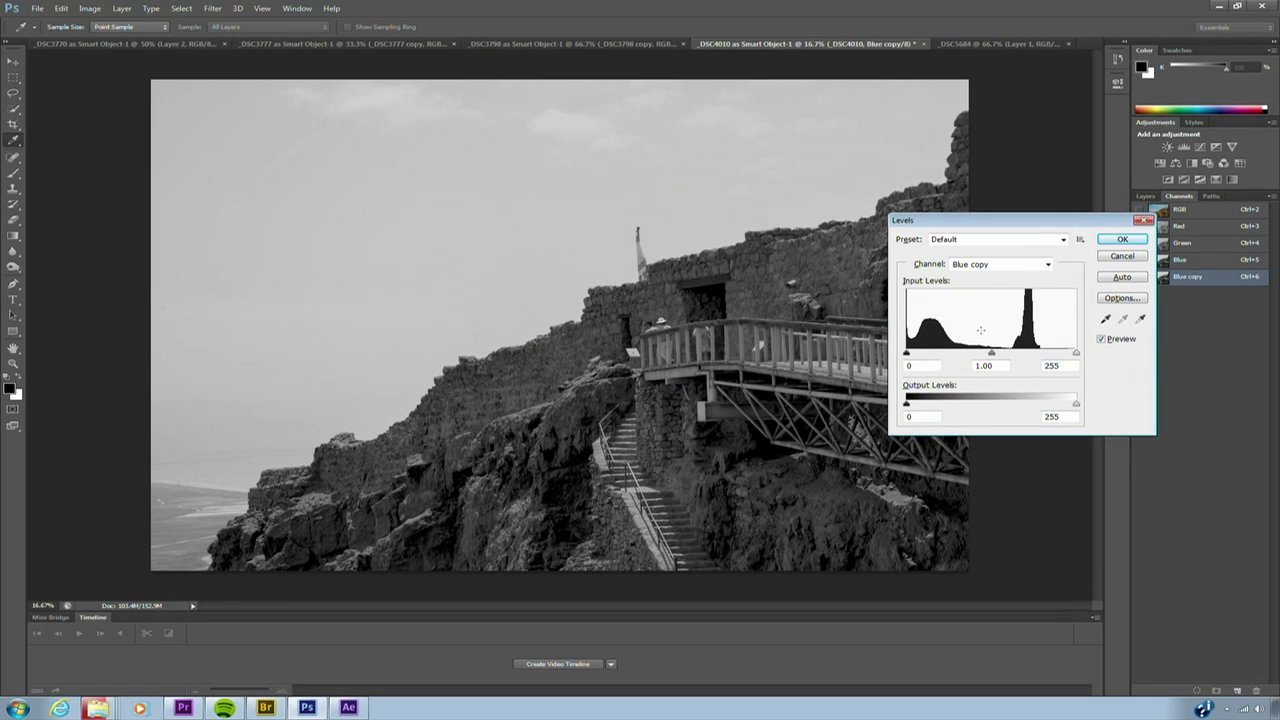
{"action": "left_click_drag", "start_coordinate": [906, 356], "coordinate": [986, 353]}
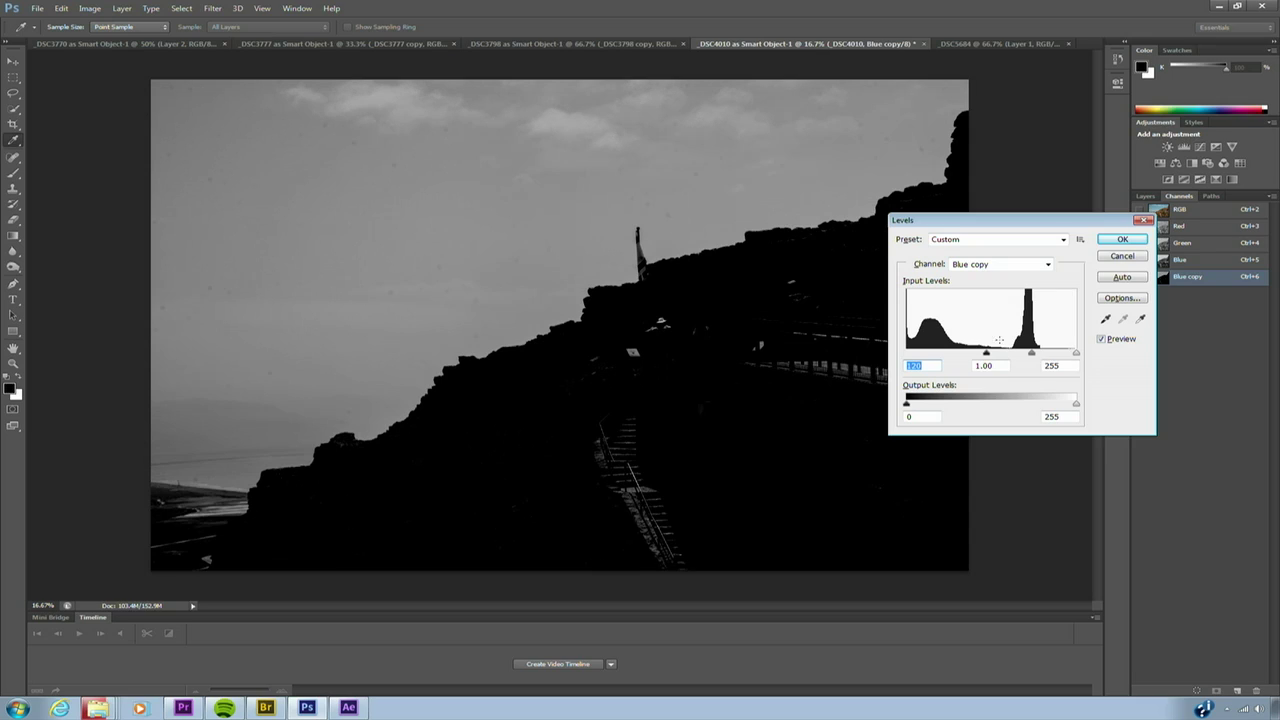
{"action": "left_click_drag", "start_coordinate": [1078, 353], "coordinate": [1016, 354]}
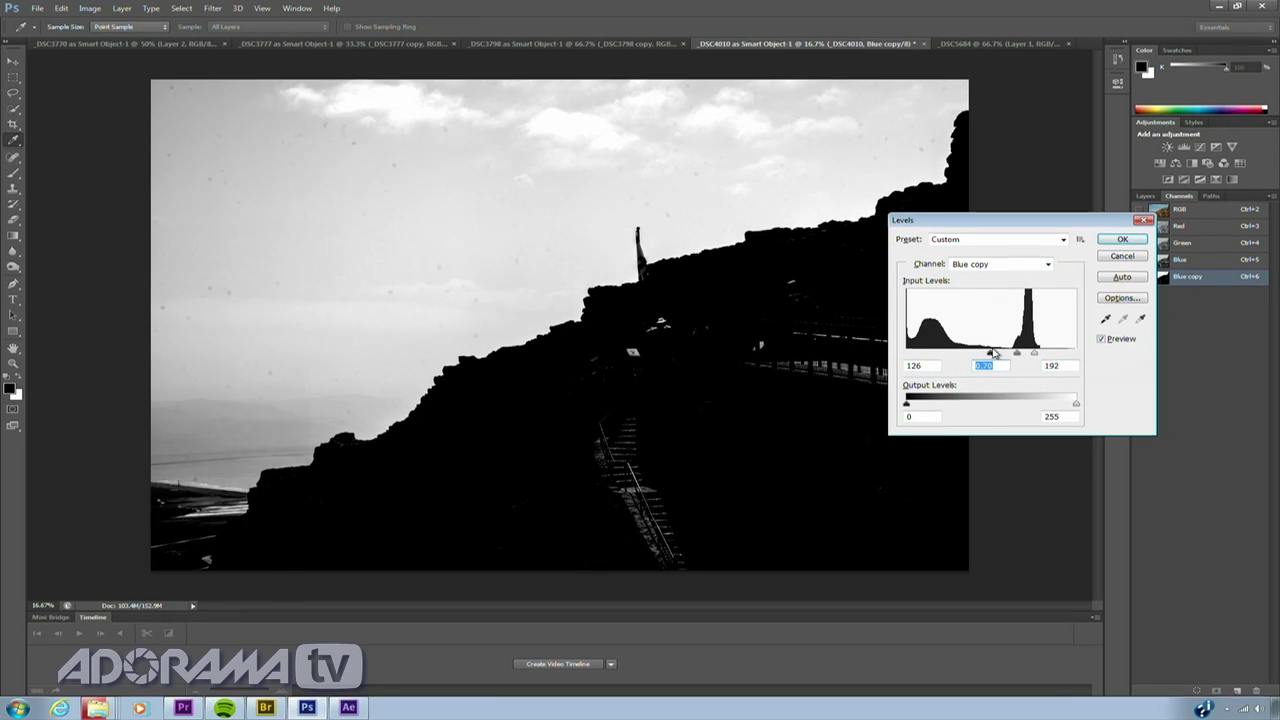
{"action": "mouse_move", "coordinate": [991, 354]}
{"action": "left_mouse_down"}
{"action": "mouse_move", "coordinate": [1026, 354]}
{"action": "mouse_move", "coordinate": [1008, 361]}
{"action": "left_mouse_up"}
{"action": "left_click", "coordinate": [1112, 239]}
Step: Paint black over the bright staircase and ridge specks in the Blue copy channel
{"action": "key", "text": "o"}
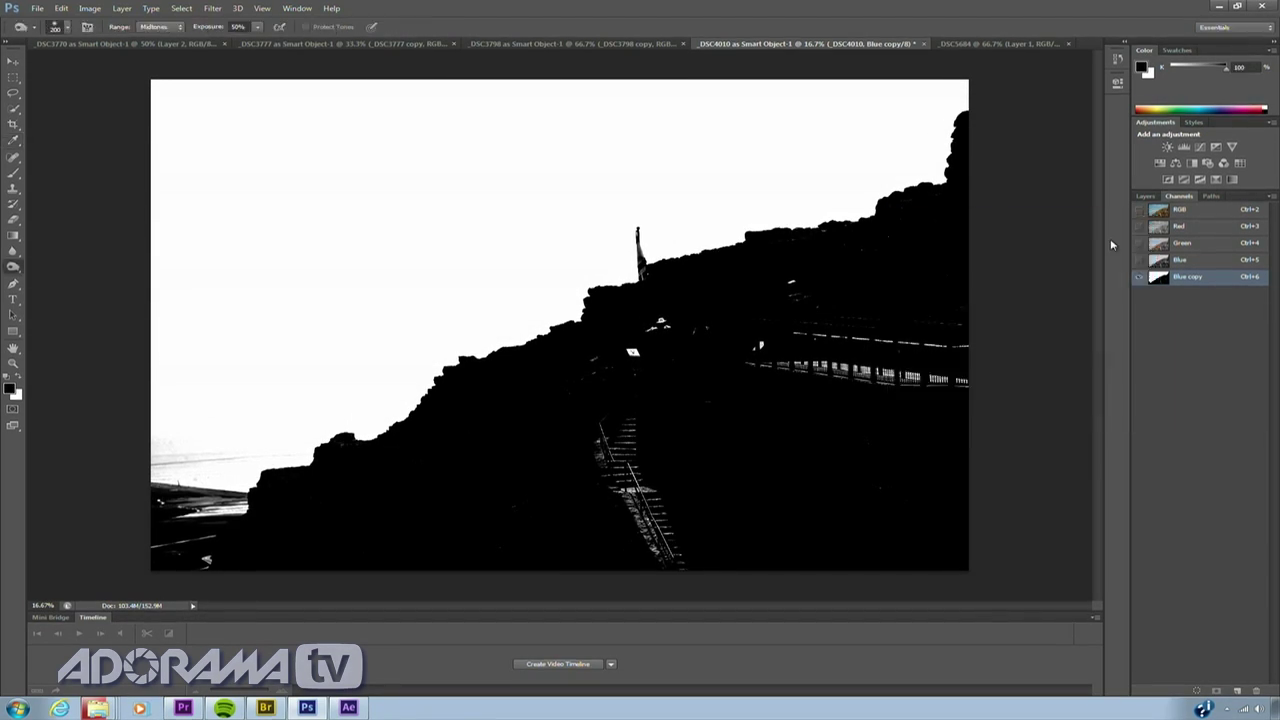
{"action": "key", "text": "b"}
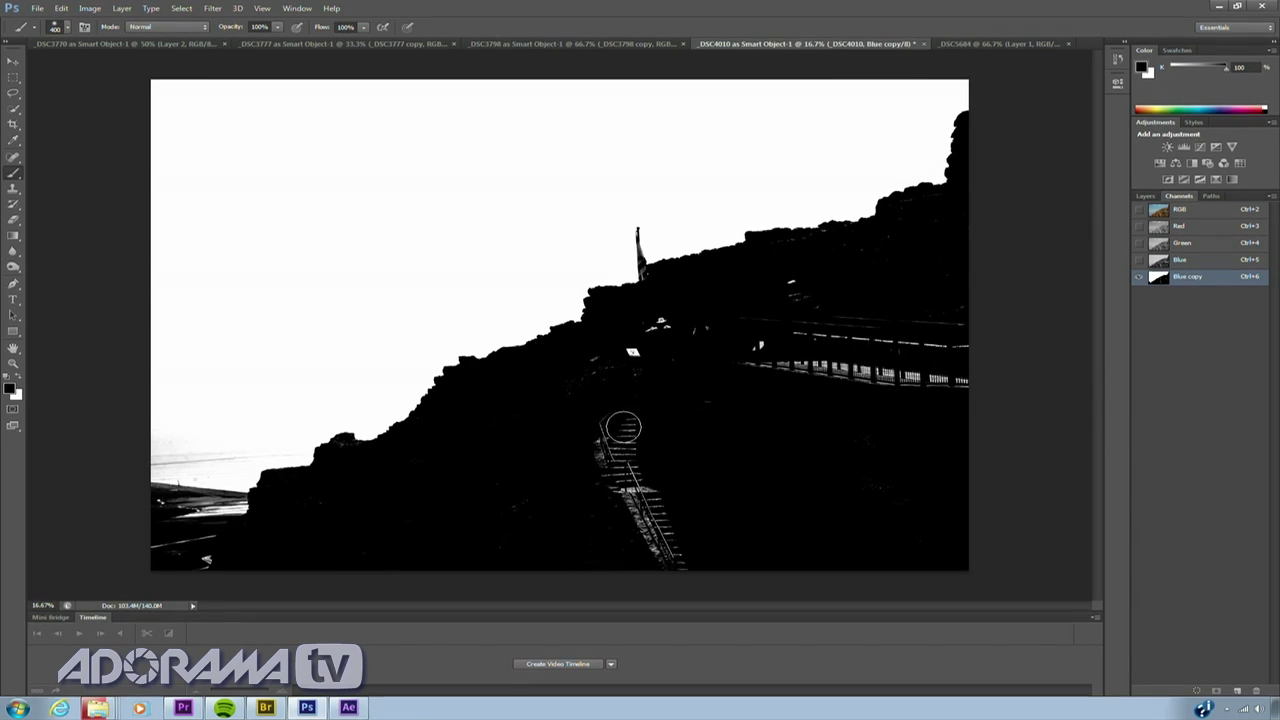
{"action": "mouse_move", "coordinate": [614, 429]}
{"action": "left_mouse_down"}
{"action": "mouse_move", "coordinate": [666, 491]}
{"action": "mouse_move", "coordinate": [628, 478]}
{"action": "mouse_move", "coordinate": [624, 490]}
{"action": "mouse_move", "coordinate": [612, 447]}
{"action": "mouse_move", "coordinate": [607, 474]}
{"action": "mouse_move", "coordinate": [659, 513]}
{"action": "mouse_move", "coordinate": [590, 395]}
{"action": "left_mouse_up"}
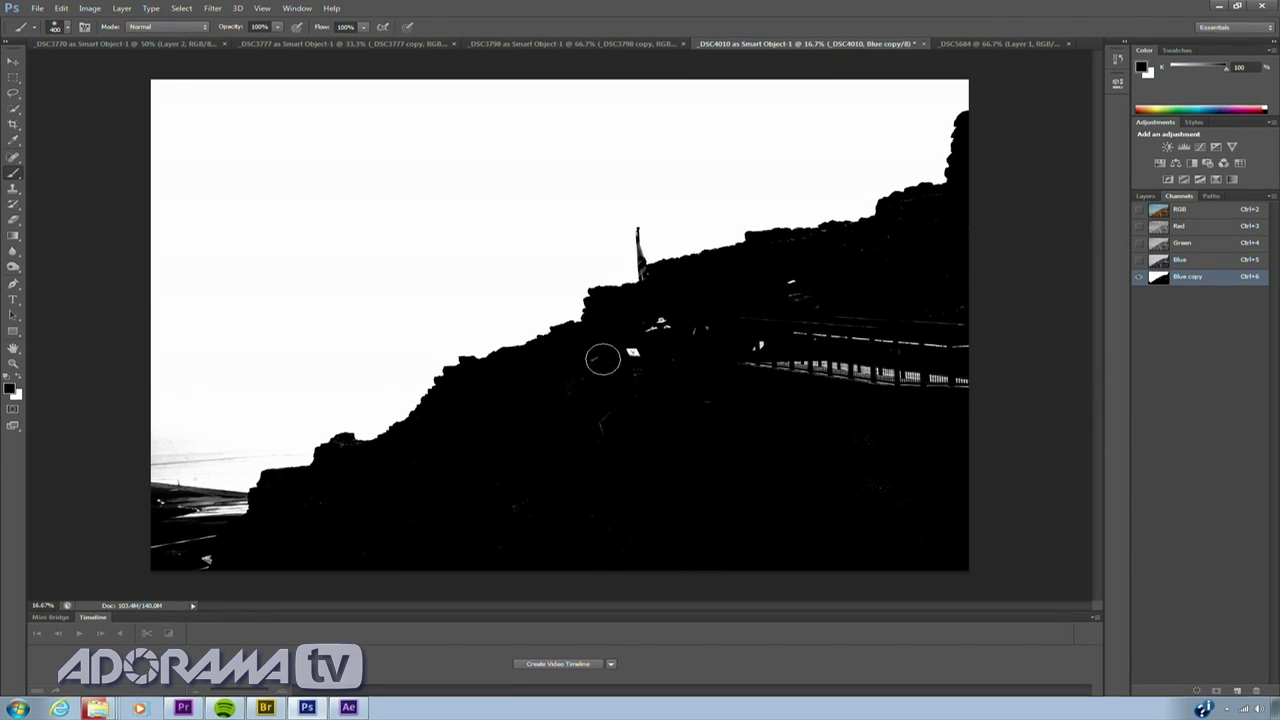
{"action": "mouse_move", "coordinate": [652, 303]}
{"action": "left_mouse_down"}
{"action": "mouse_move", "coordinate": [640, 374]}
{"action": "mouse_move", "coordinate": [821, 259]}
{"action": "mouse_move", "coordinate": [789, 359]}
{"action": "mouse_move", "coordinate": [775, 338]}
{"action": "mouse_move", "coordinate": [785, 346]}
{"action": "mouse_move", "coordinate": [743, 428]}
{"action": "mouse_move", "coordinate": [840, 374]}
{"action": "mouse_move", "coordinate": [831, 355]}
{"action": "mouse_move", "coordinate": [813, 373]}
{"action": "mouse_move", "coordinate": [937, 394]}
{"action": "mouse_move", "coordinate": [878, 409]}
{"action": "mouse_move", "coordinate": [943, 309]}
{"action": "mouse_move", "coordinate": [988, 448]}
{"action": "mouse_move", "coordinate": [922, 339]}
{"action": "mouse_move", "coordinate": [807, 303]}
{"action": "mouse_move", "coordinate": [937, 386]}
{"action": "left_mouse_up"}
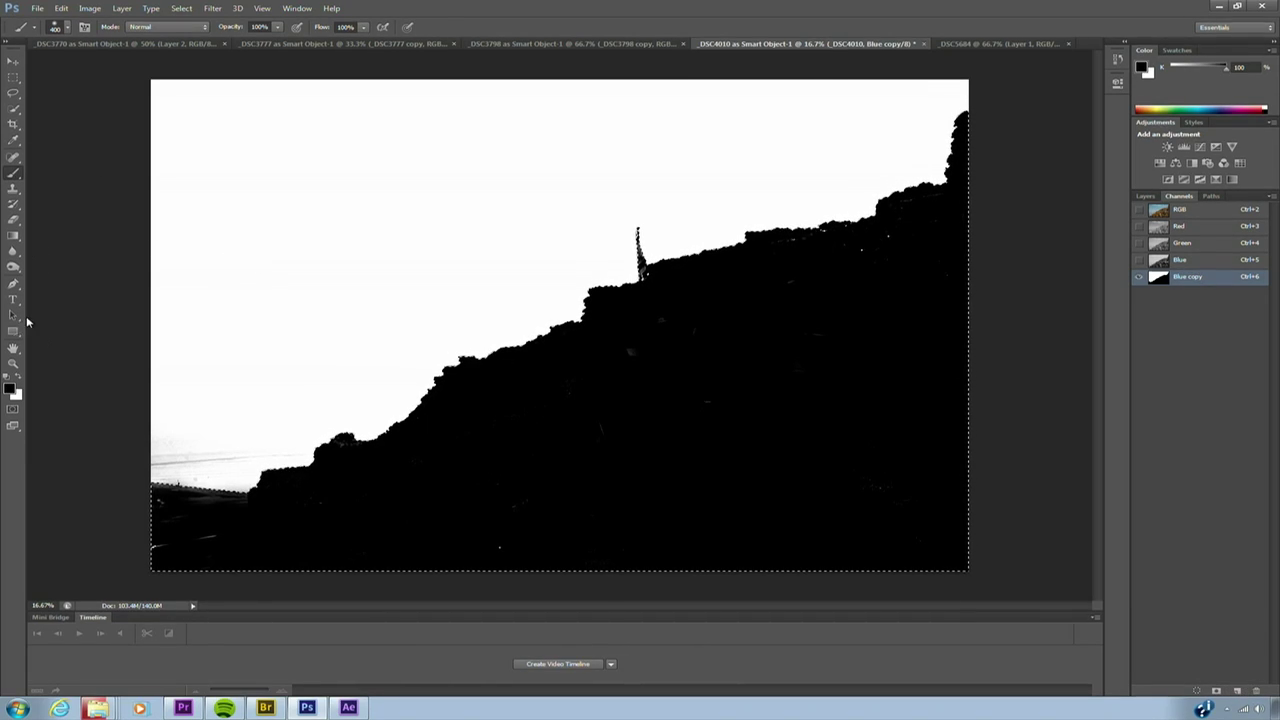
Step: Fill the cliff with a Normal-mode black-to-grey gradient lightening rightward, then deselect
{"action": "left_click", "coordinate": [13, 237]}
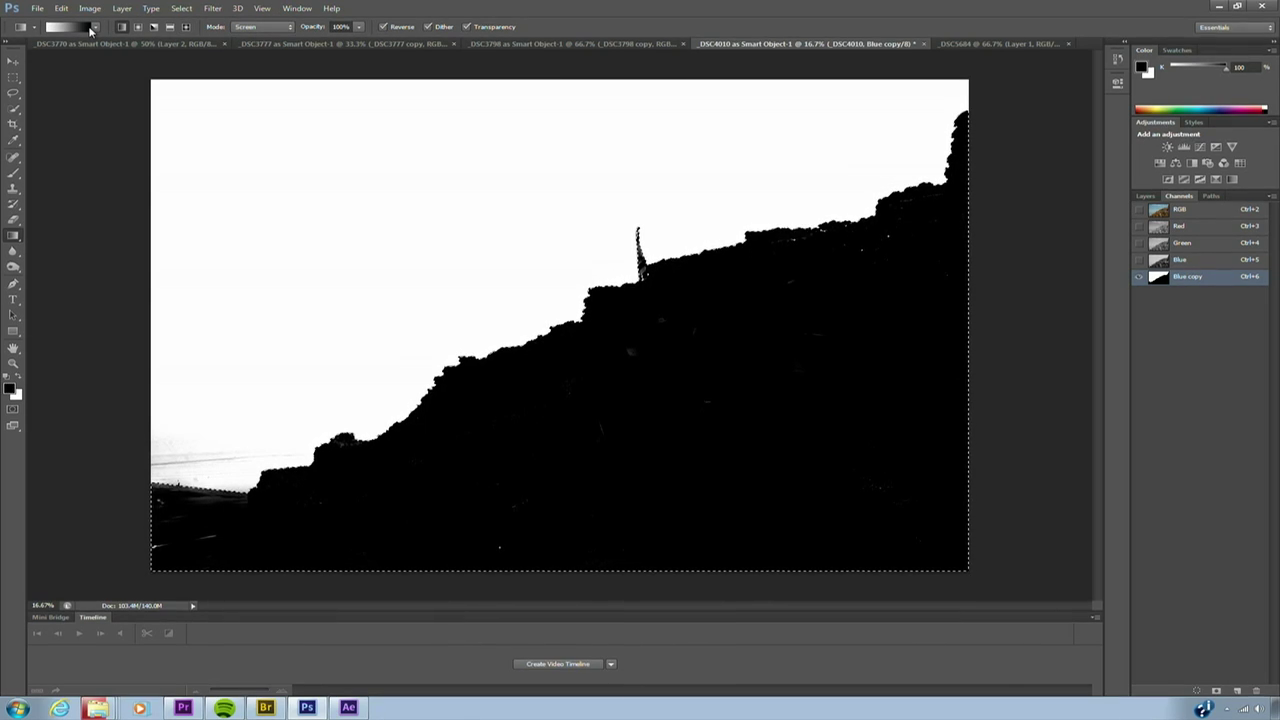
{"action": "left_click", "coordinate": [245, 28]}
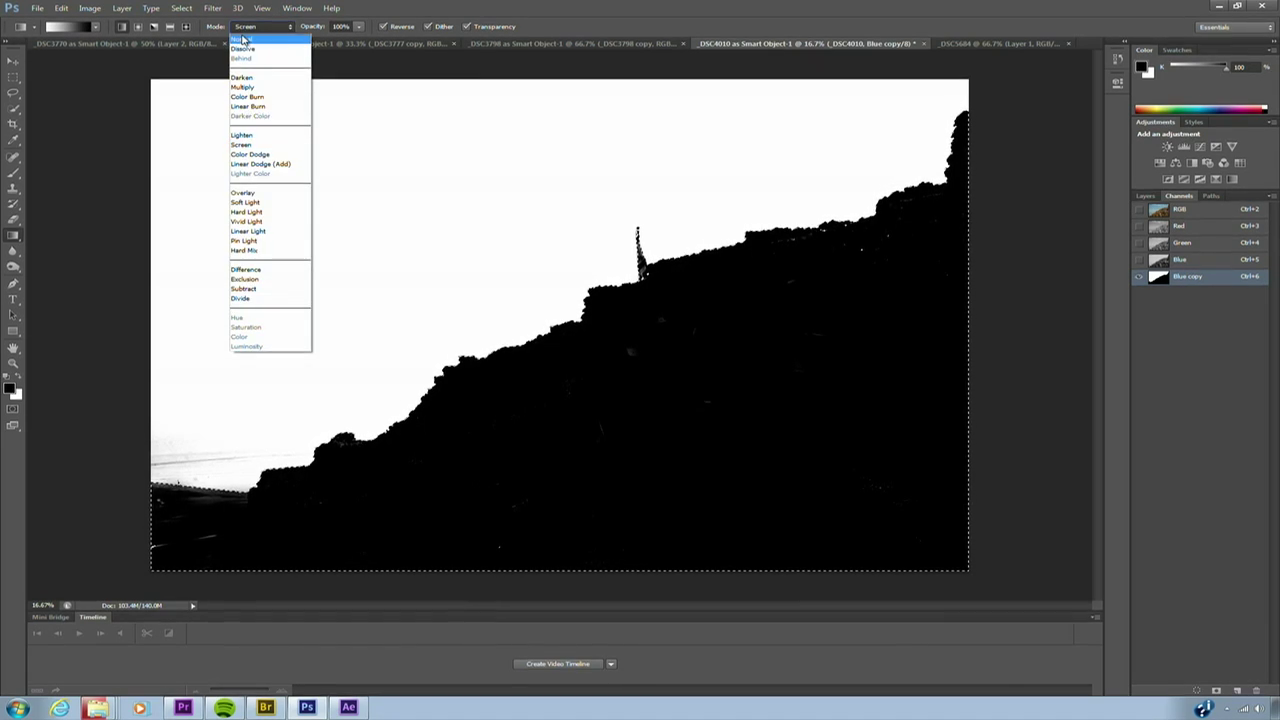
{"action": "left_click", "coordinate": [250, 37]}
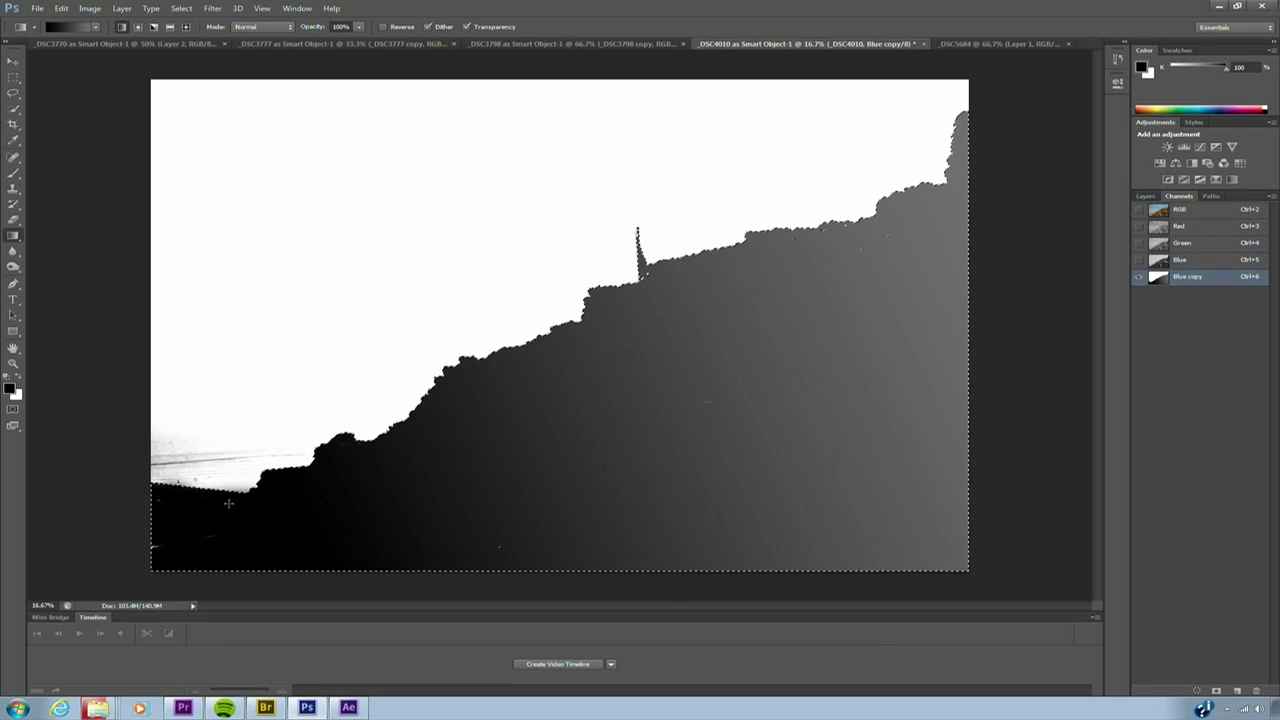
{"action": "key", "text": "ctrl+d"}
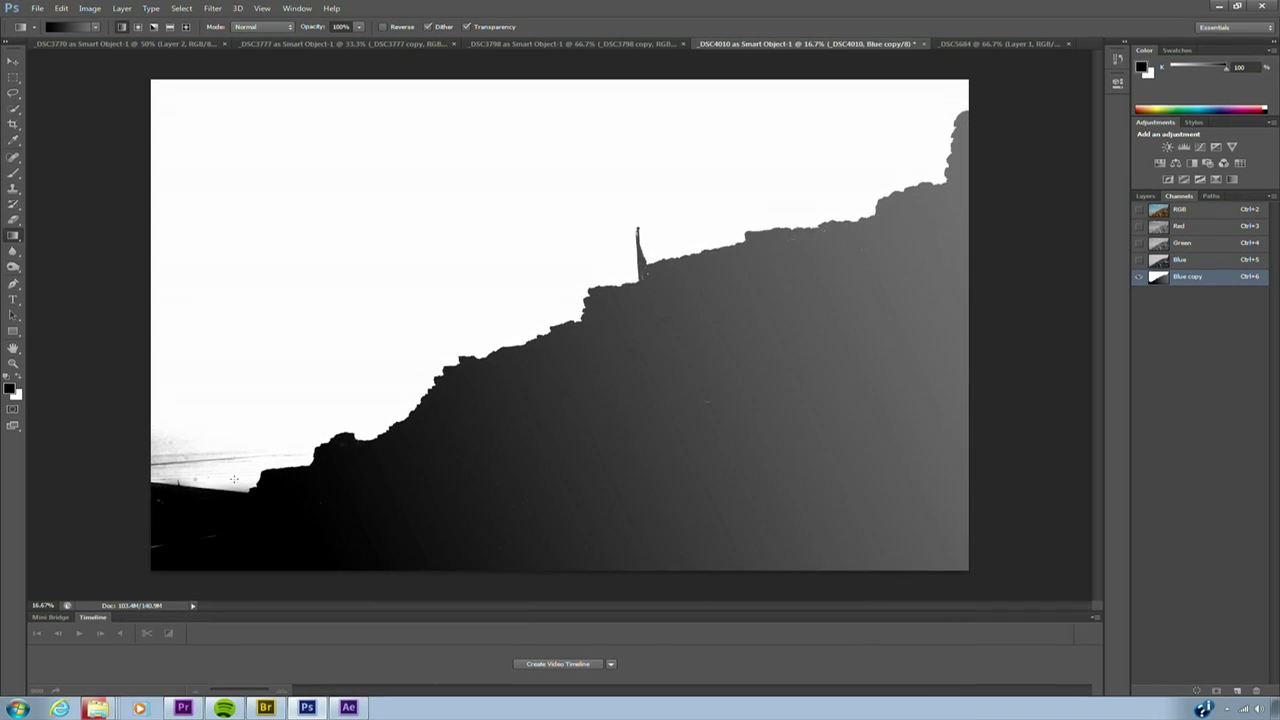
Step: Rename the Blue copy channel to 'Depth' and return to the RGB composite
{"action": "double_click", "coordinate": [1188, 276]}
{"action": "type", "text": "Depth"}
{"action": "key", "text": "Return"}
{"action": "key", "text": "ctrl+2"}
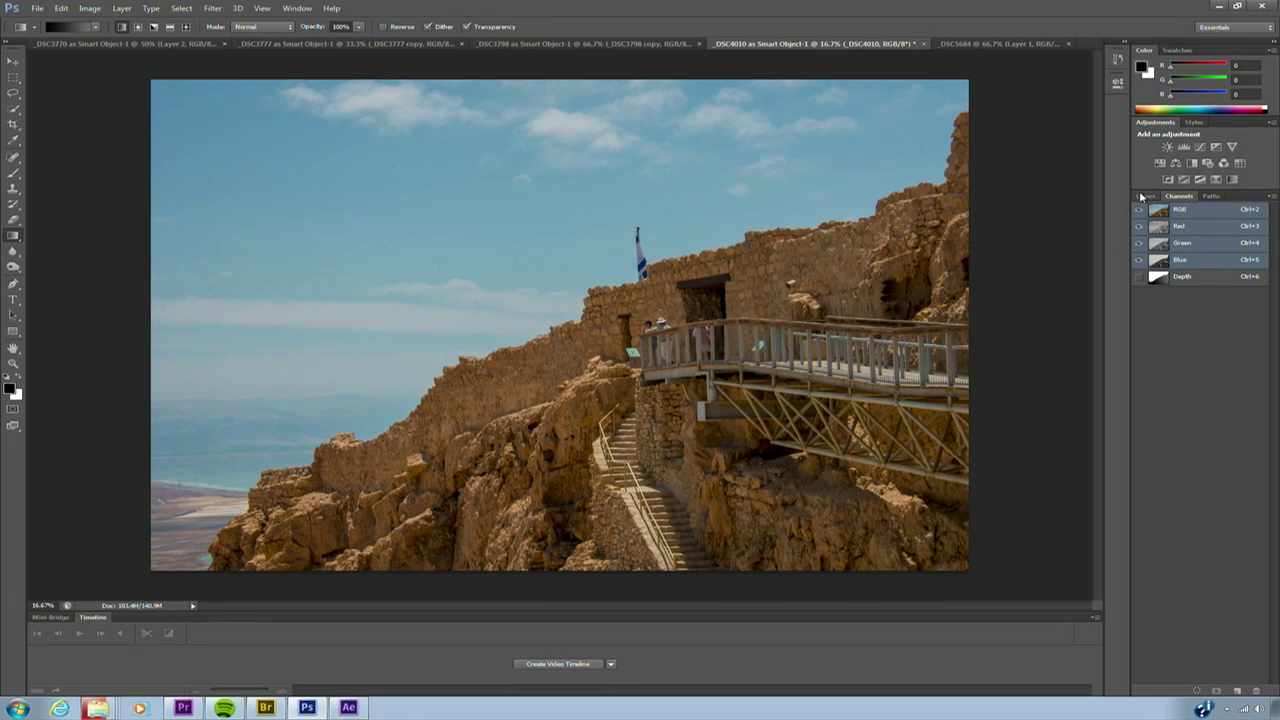
Step: Duplicate the _DSC4010 layer and rasterize the _DSC4010 copy
{"action": "left_click", "coordinate": [1143, 195]}
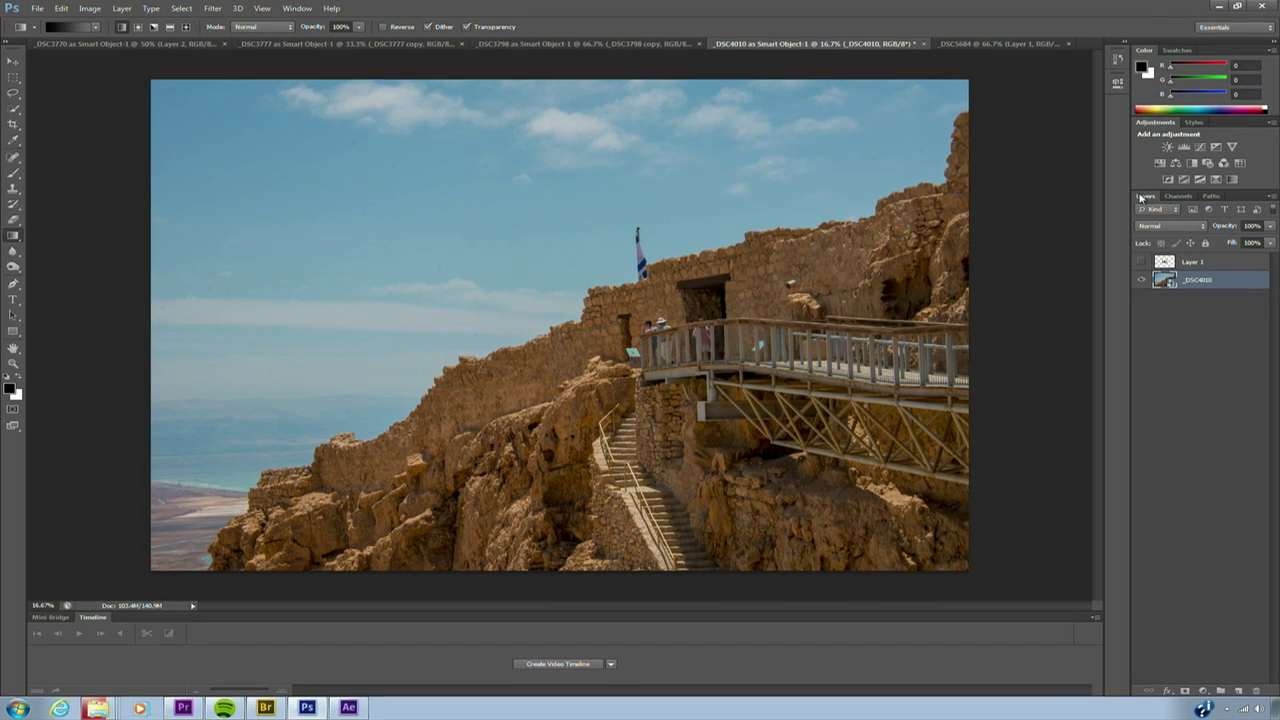
{"action": "right_click", "coordinate": [1207, 290]}
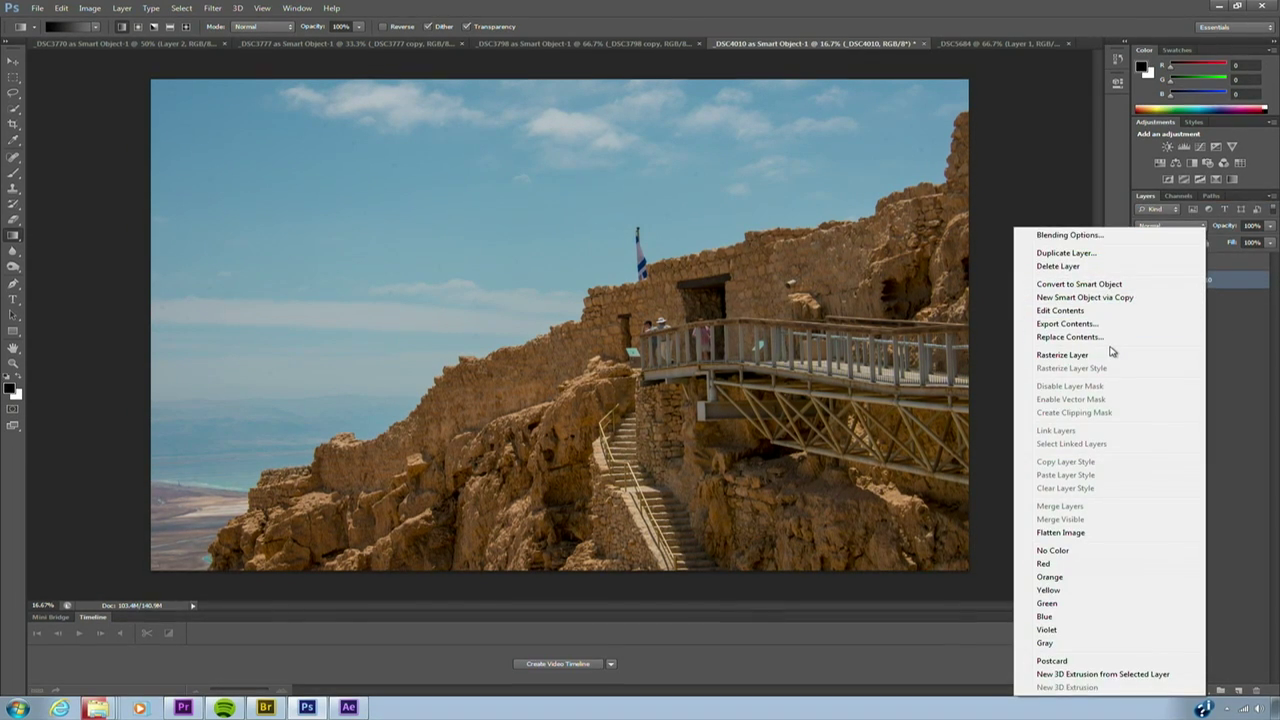
{"action": "left_click", "coordinate": [1085, 253]}
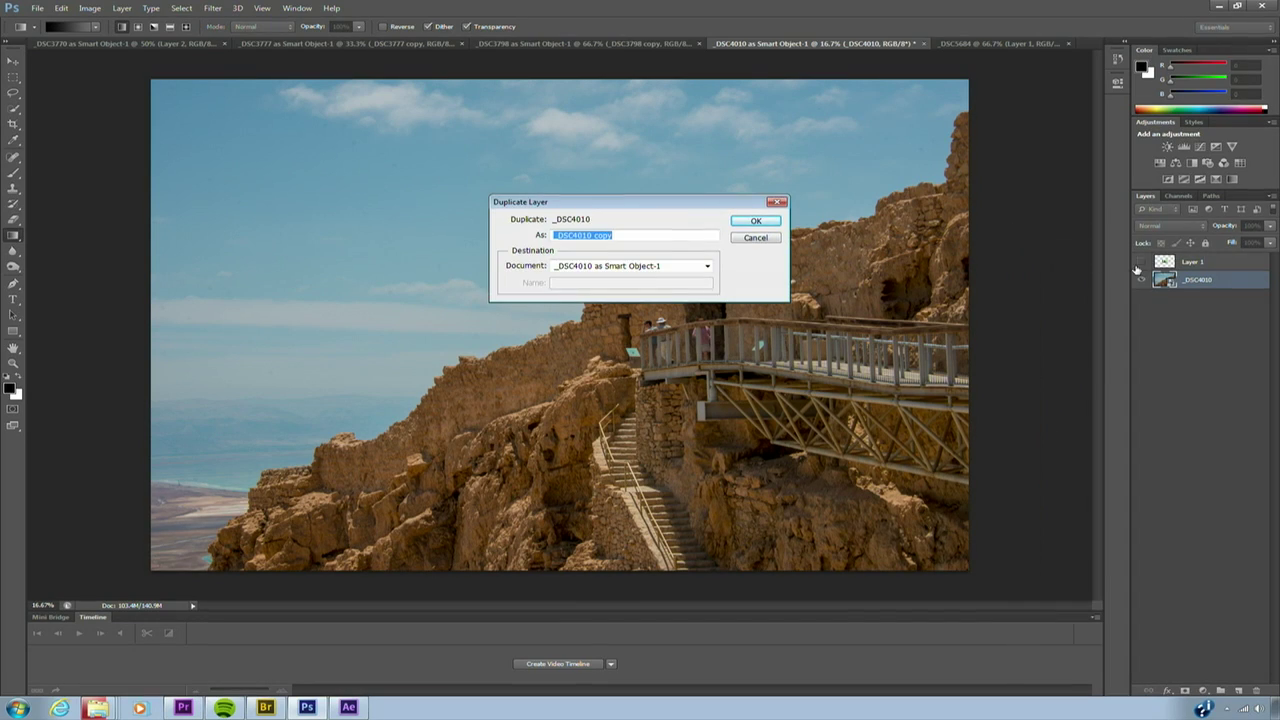
{"action": "left_click", "coordinate": [741, 224]}
{"action": "right_click", "coordinate": [1201, 275]}
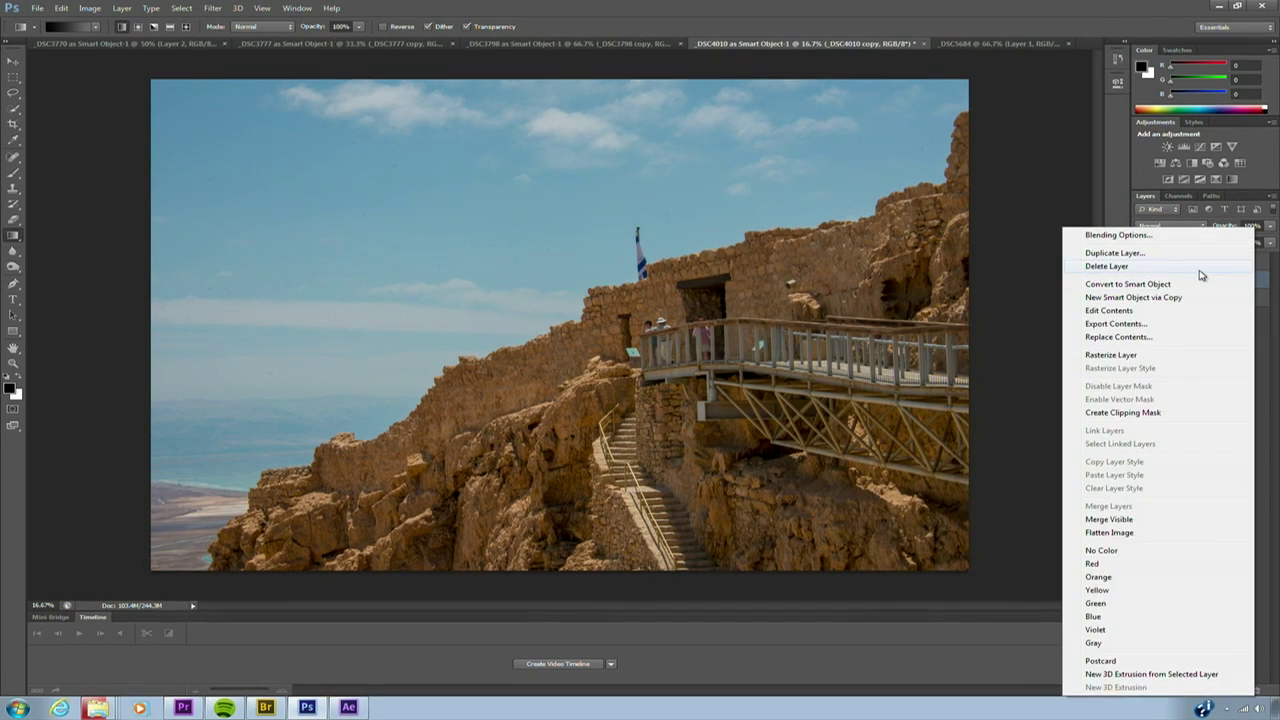
{"action": "left_click", "coordinate": [1165, 354]}
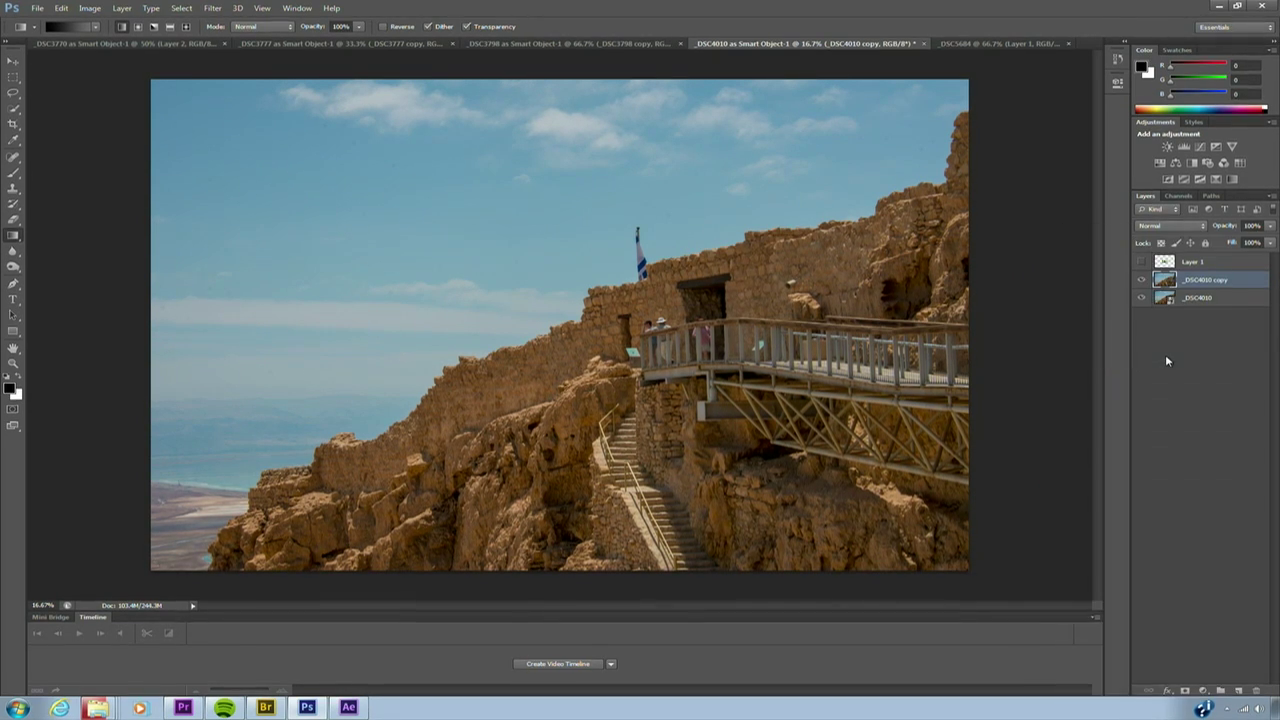
Step: Open the Lens Blur filter for the _DSC4010 copy layer
{"action": "left_click", "coordinate": [214, 12]}
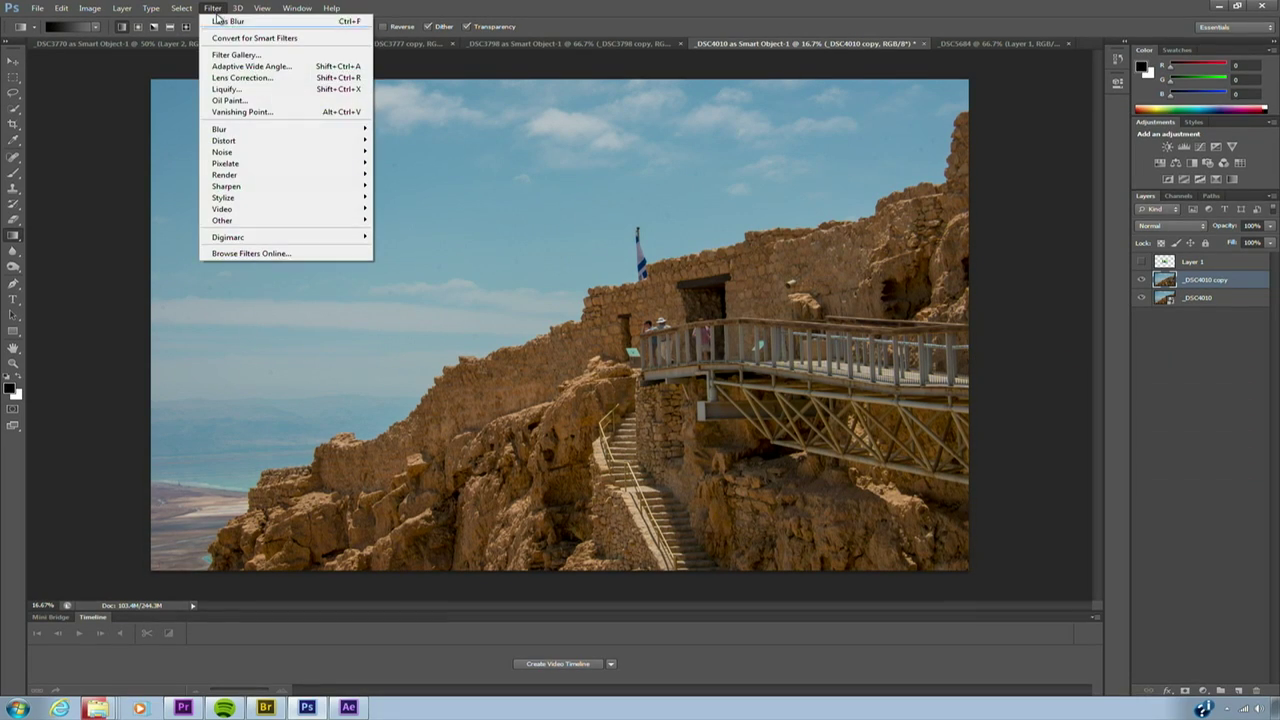
{"action": "mouse_move", "coordinate": [363, 135]}
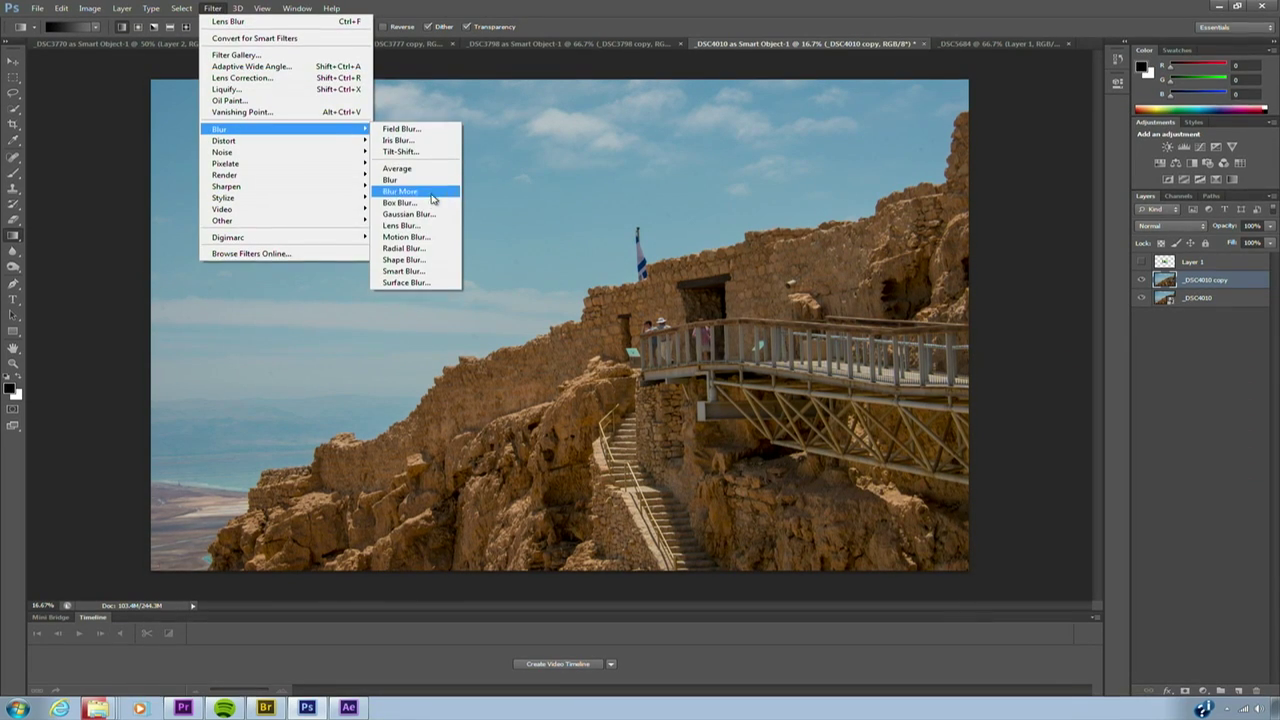
{"action": "left_click", "coordinate": [400, 225]}
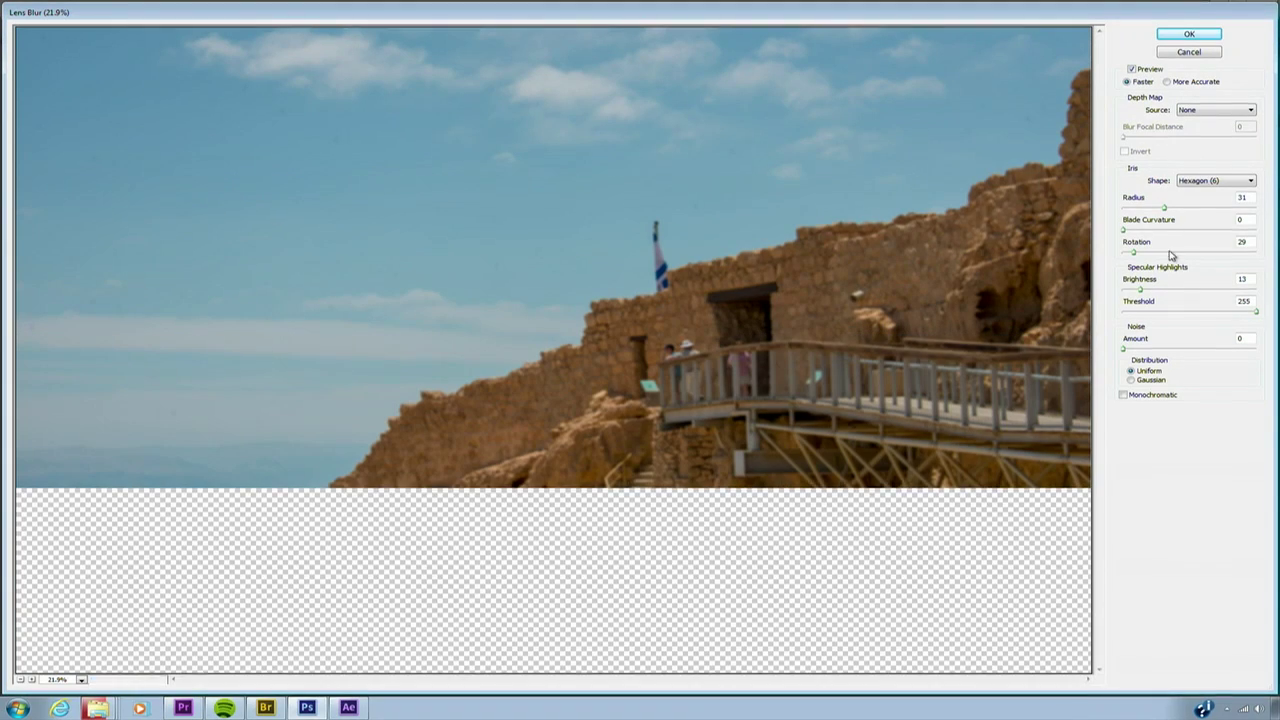
Step: Lens-blur the copy from the Depth channel: radius 68, blade curvature 20, focal distance 82
{"action": "left_click", "coordinate": [1219, 111]}
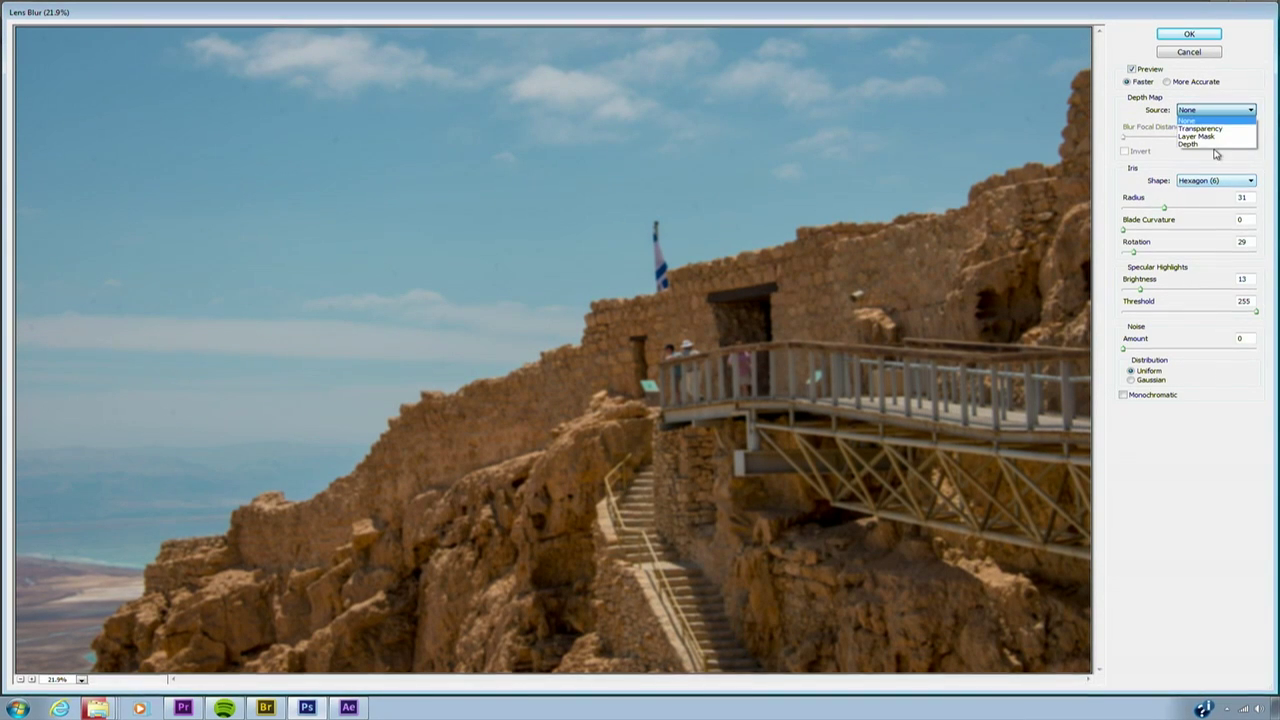
{"action": "left_click", "coordinate": [1191, 142]}
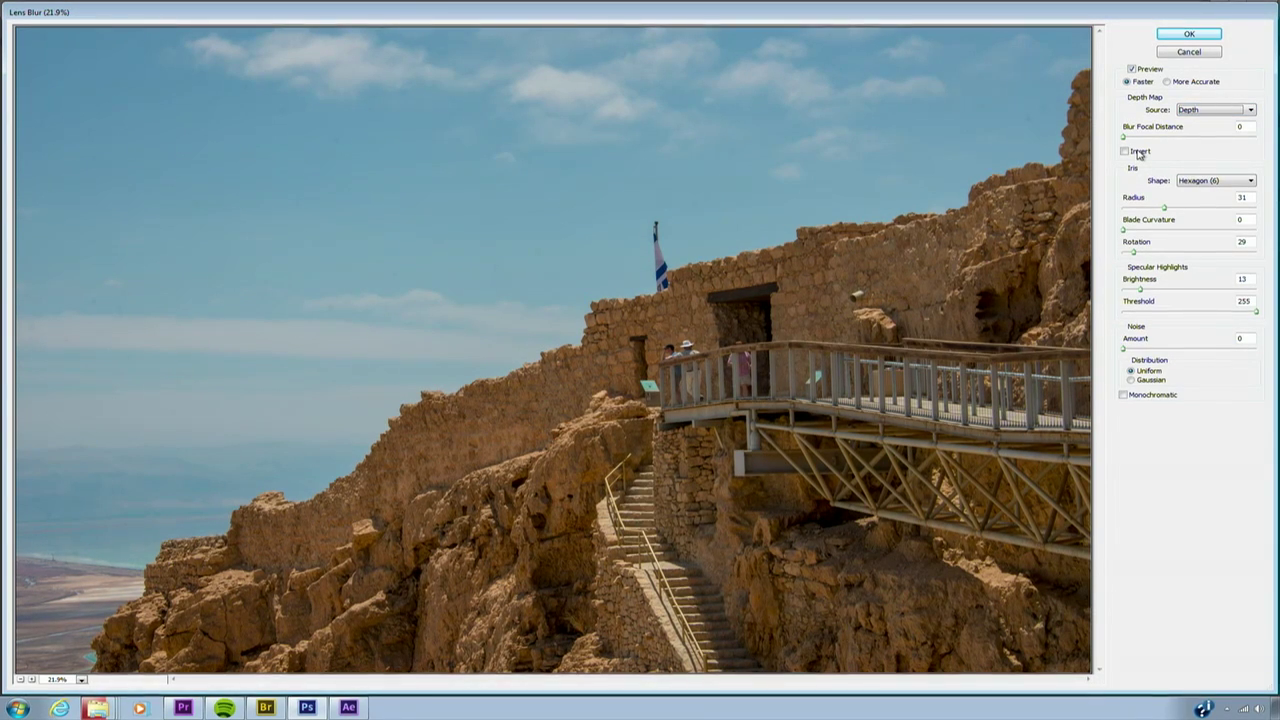
{"action": "left_click", "coordinate": [1205, 208]}
{"action": "left_click_drag", "start_coordinate": [1205, 208], "coordinate": [1214, 205]}
{"action": "left_click", "coordinate": [1149, 230]}
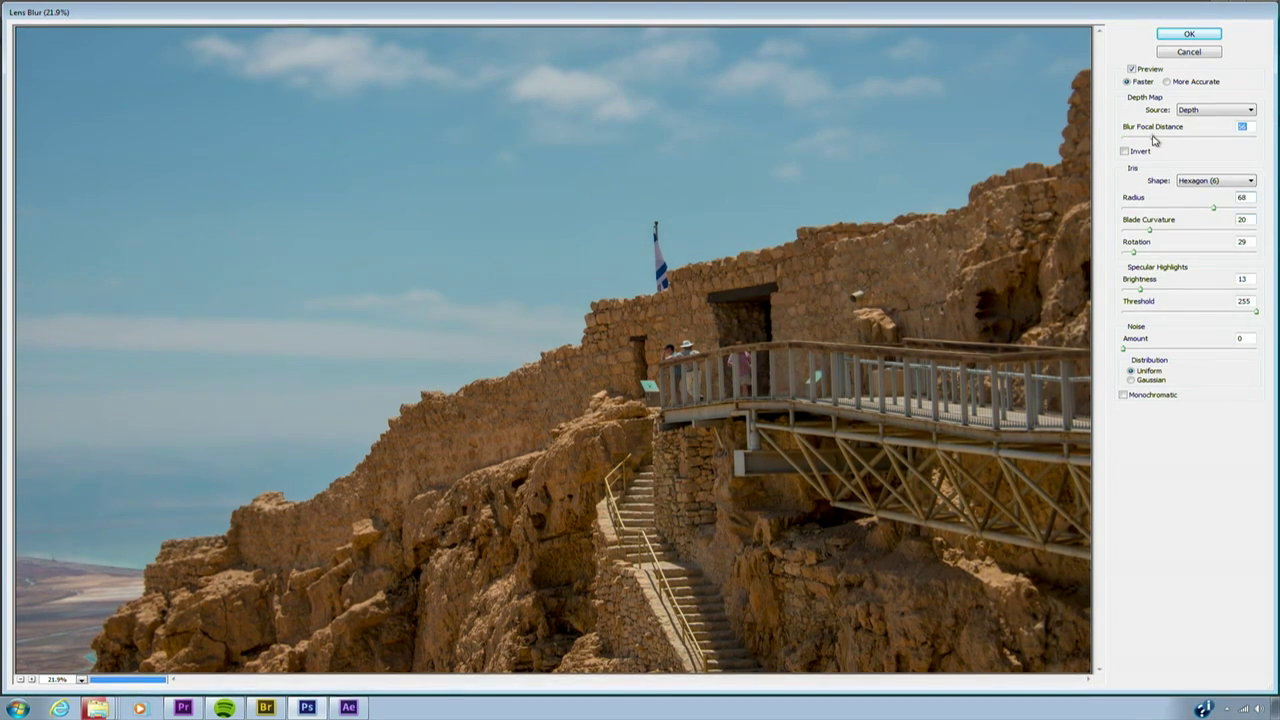
{"action": "left_click", "coordinate": [1164, 137]}
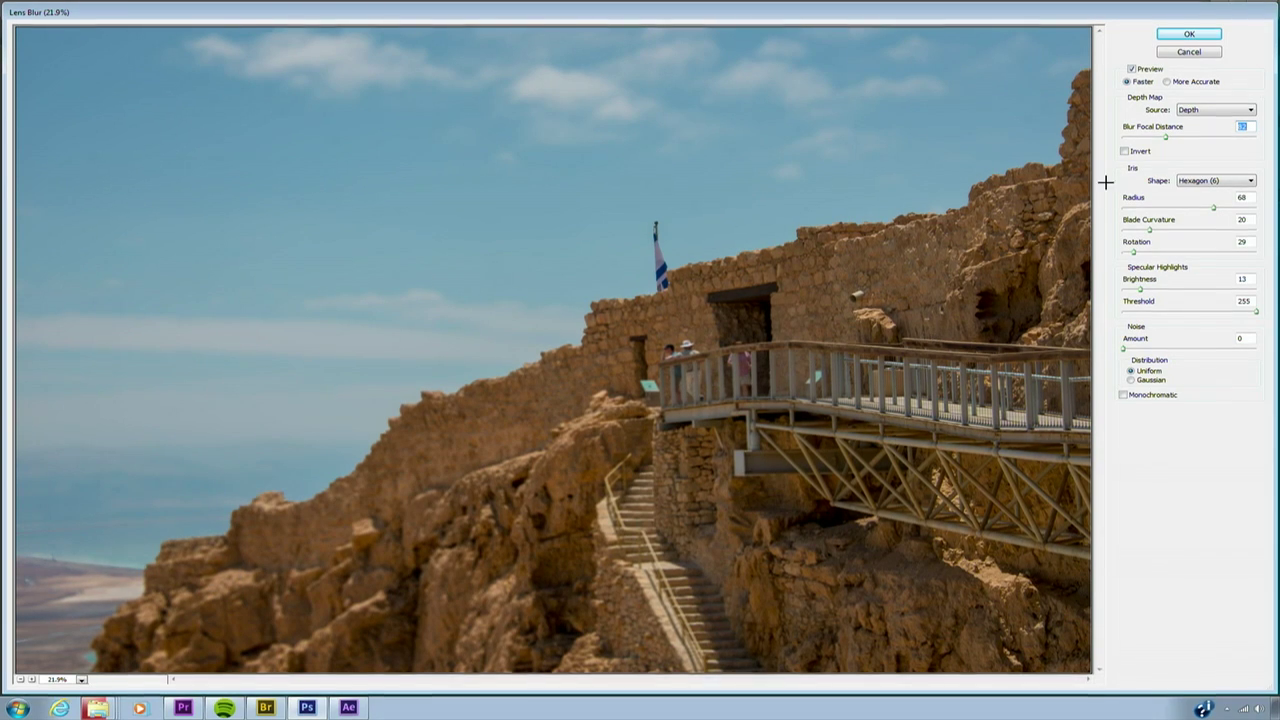
{"action": "left_click", "coordinate": [1132, 69]}
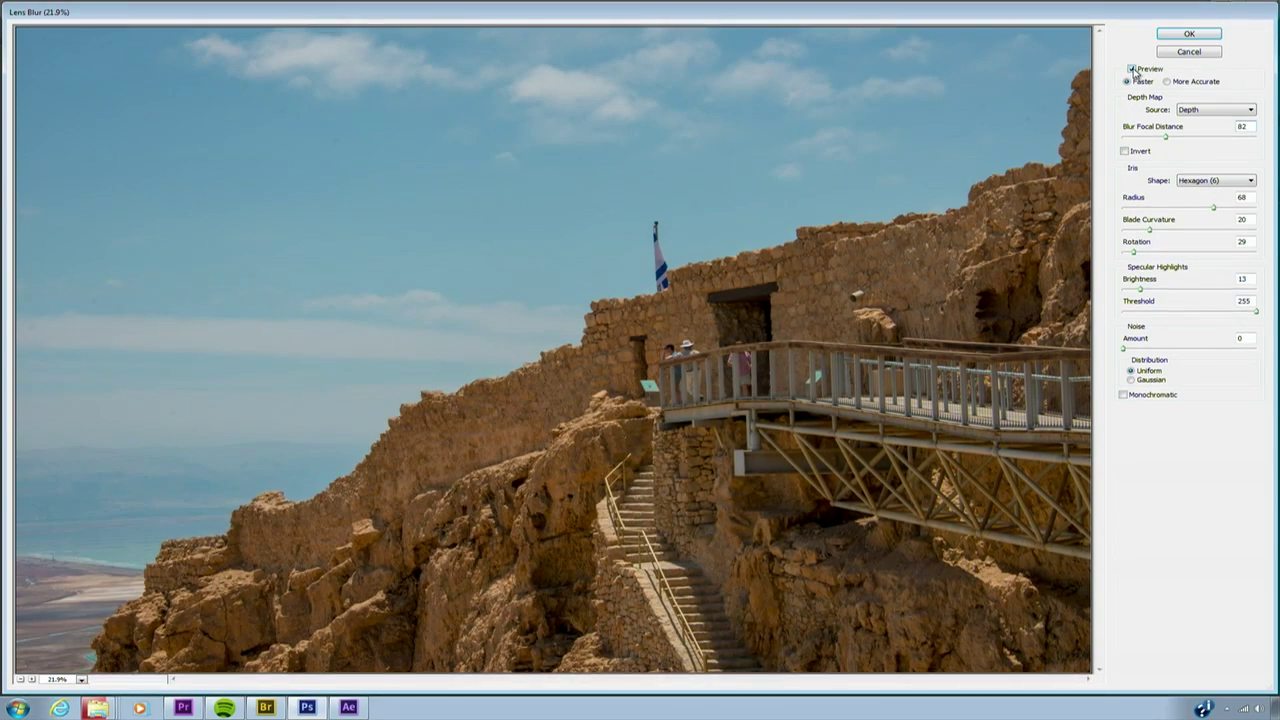
{"action": "left_click", "coordinate": [1132, 69]}
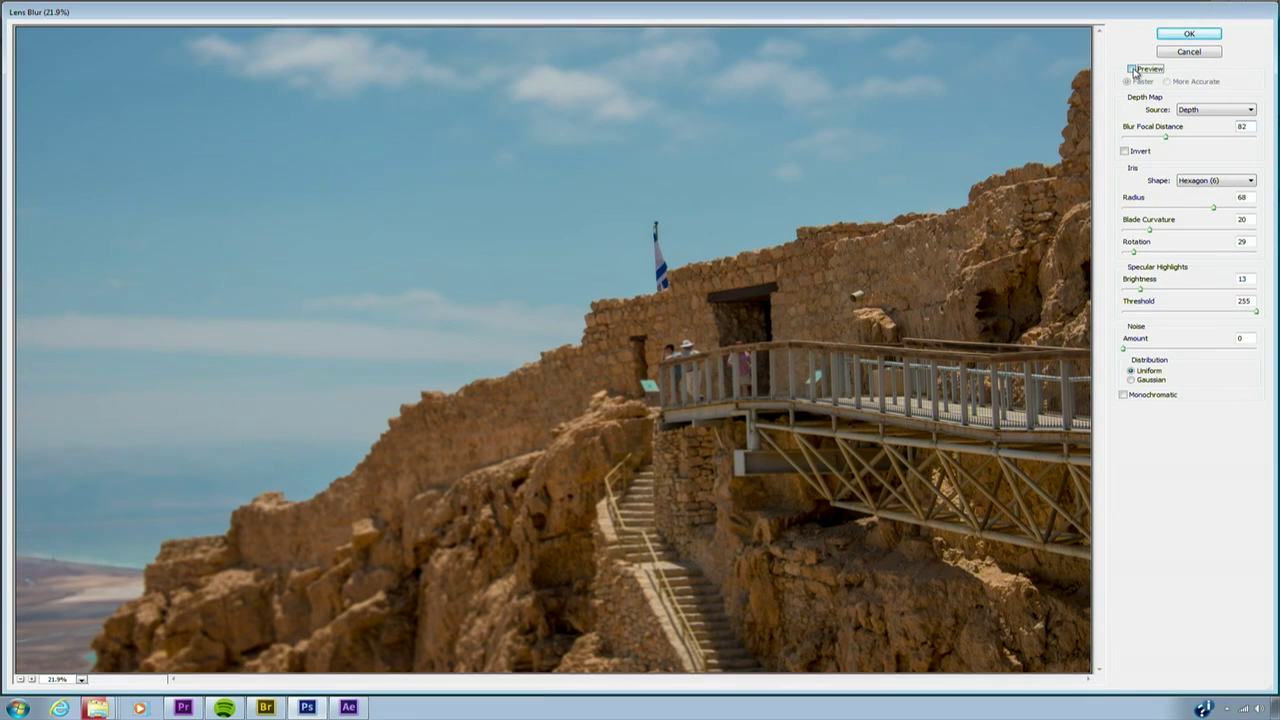
{"action": "left_click", "coordinate": [1132, 69]}
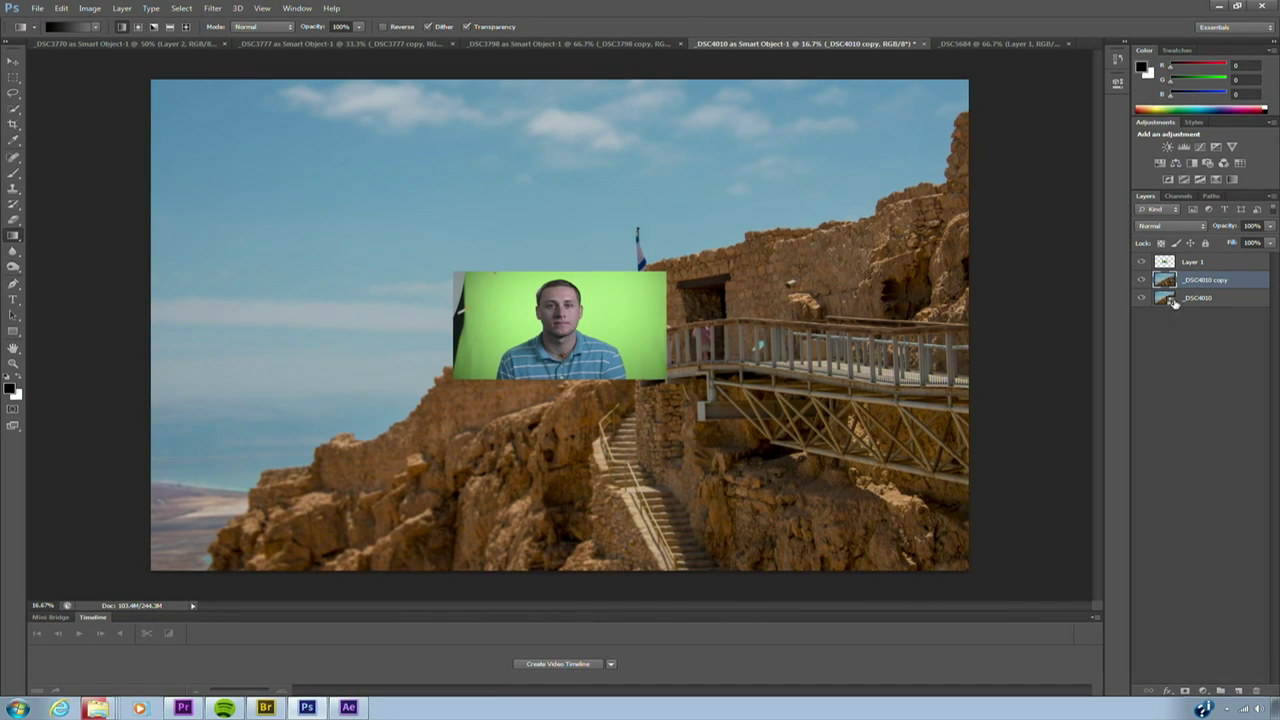
Step: Scale the backdrop copy down to about 30% around its centre
{"action": "key", "text": "ctrl+t"}
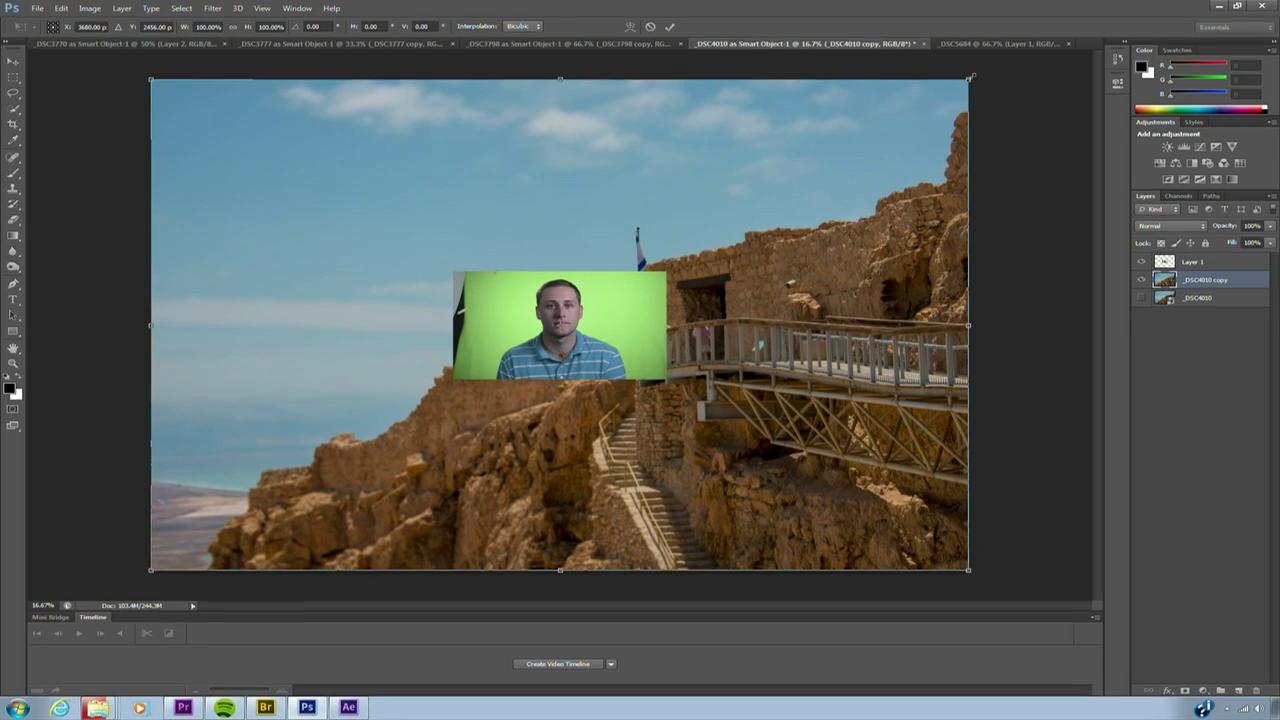
{"action": "left_click_drag", "start_coordinate": [969, 77], "coordinate": [666, 222]}
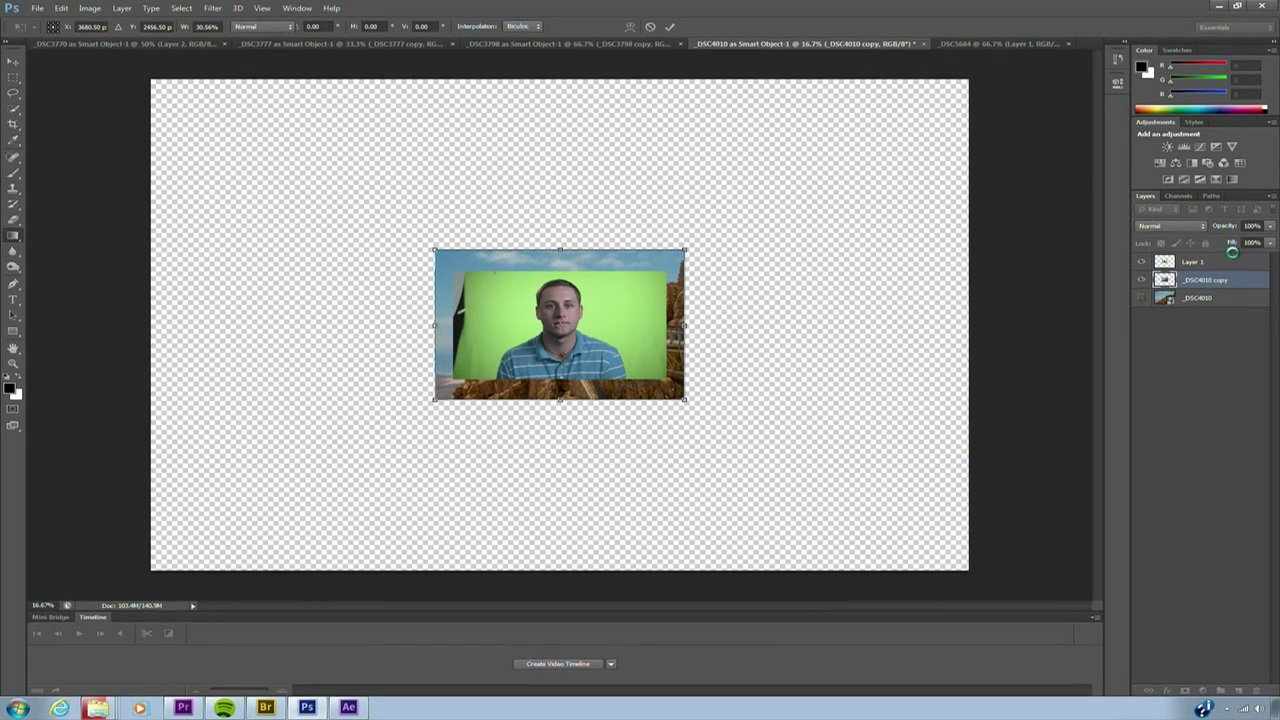
{"action": "left_click", "coordinate": [1175, 262]}
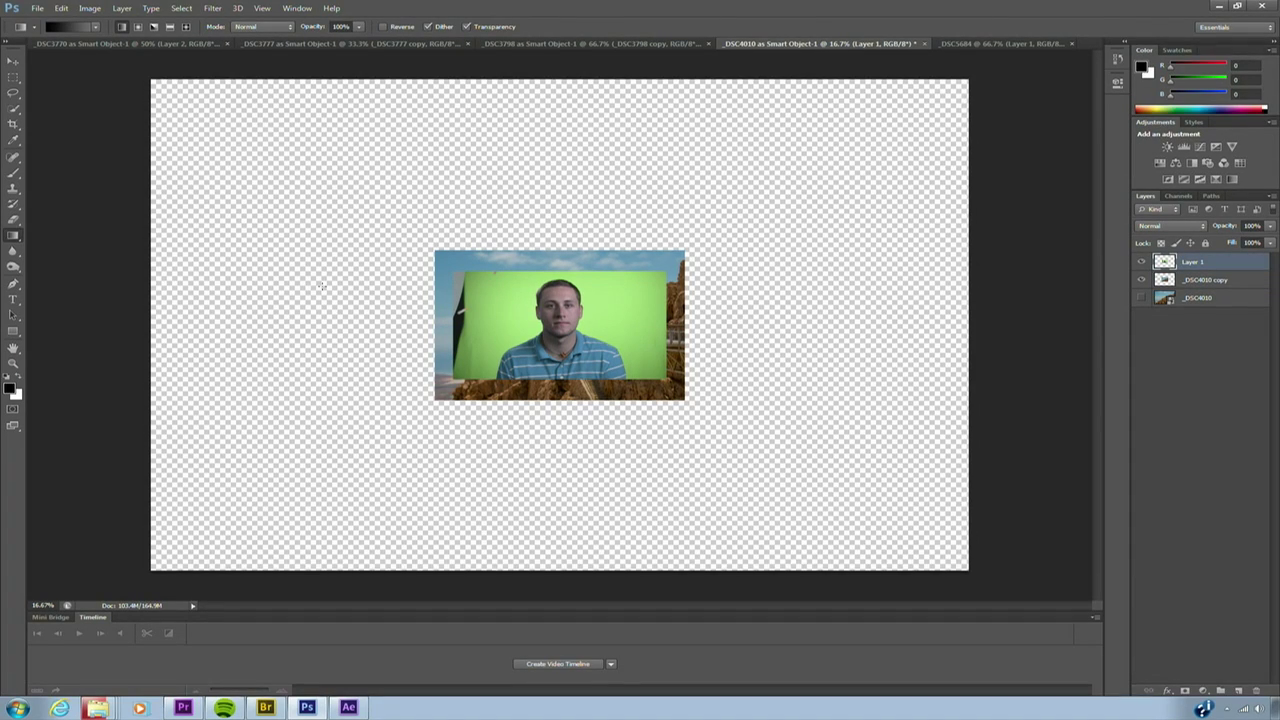
Step: Select the green screen, invert it, and mask Layer 1 to isolate the subject
{"action": "key", "text": "w"}
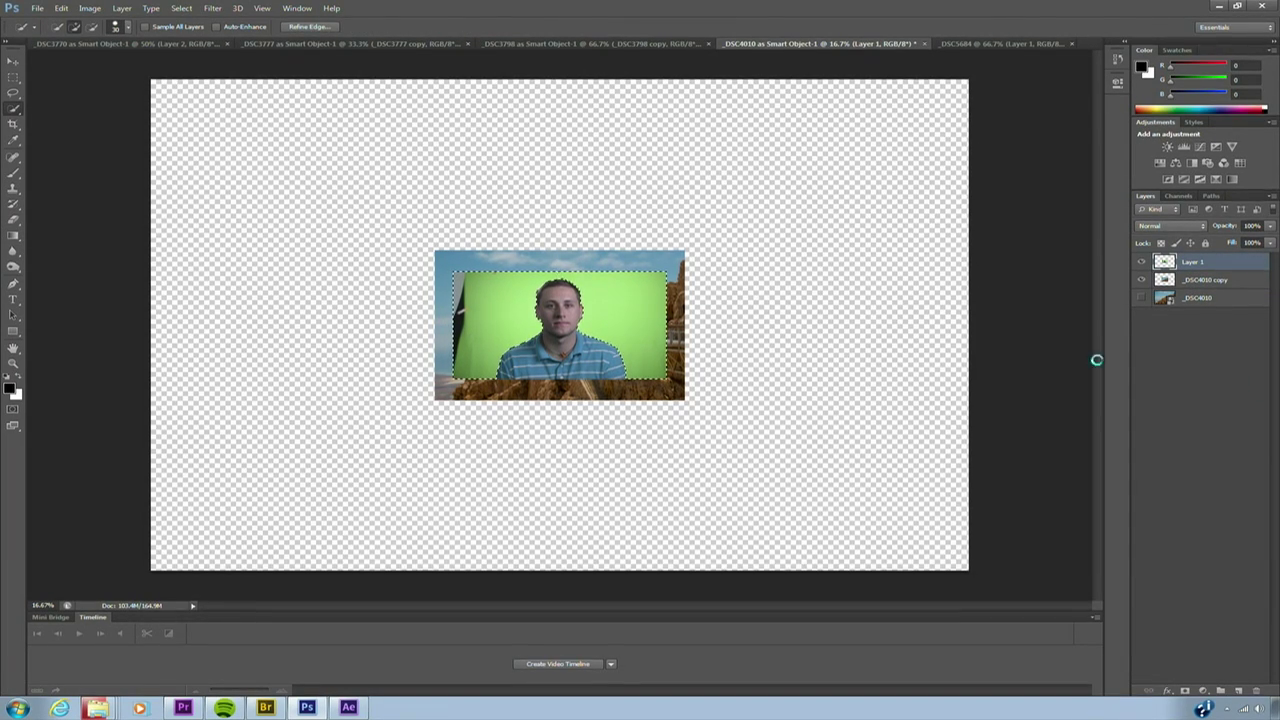
{"action": "key", "text": "ctrl+shift+i"}
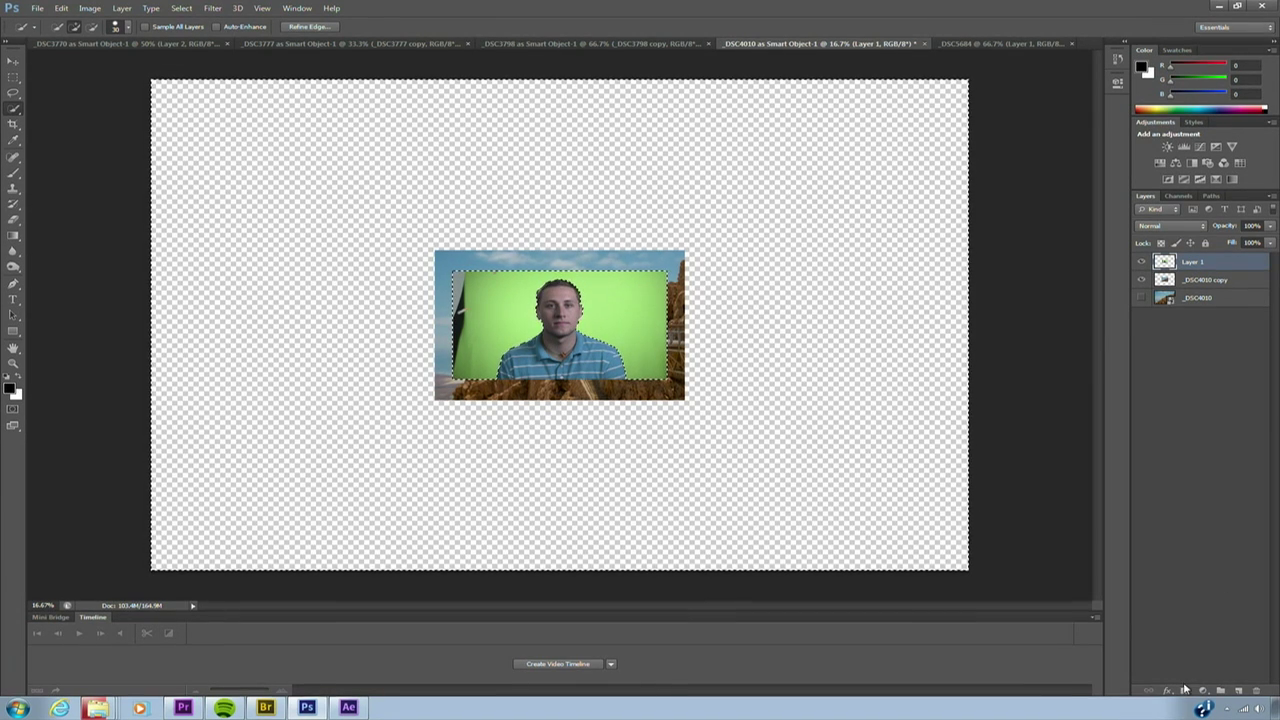
{"action": "left_click", "coordinate": [1184, 690]}
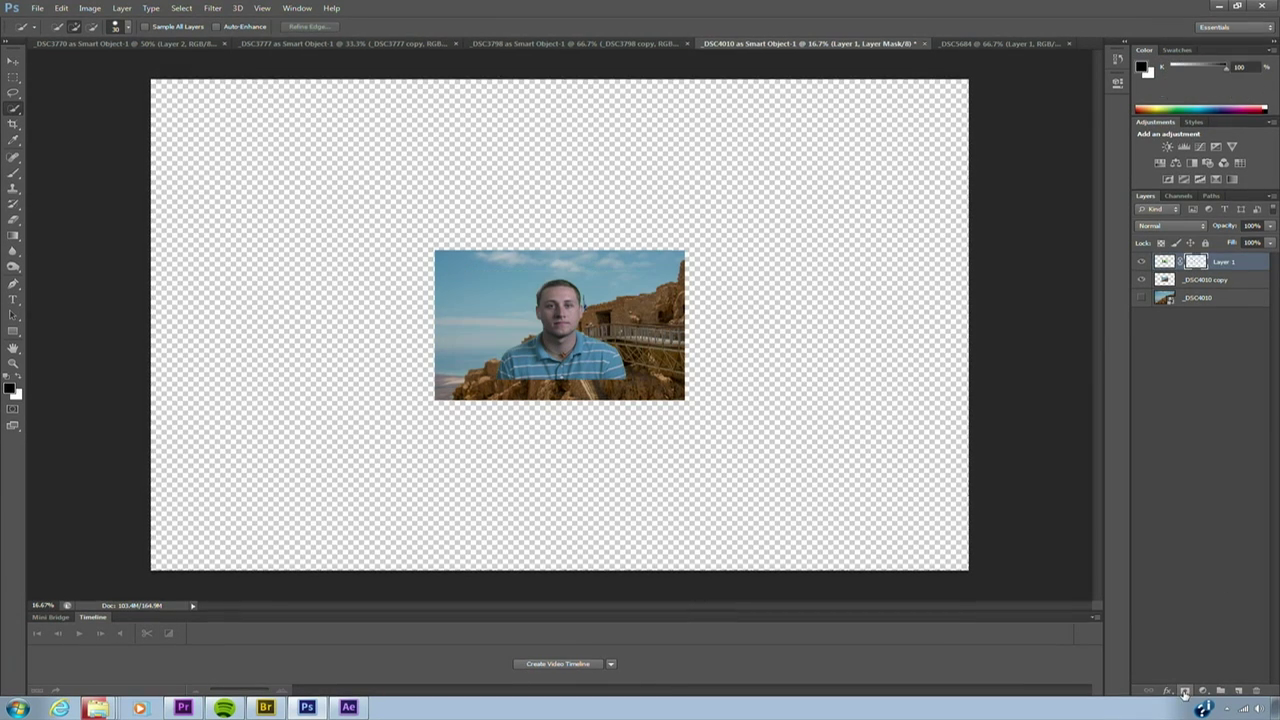
Step: Crop the canvas to the subject's mask selection, fit it on screen, and deselect
{"action": "left_click", "coordinate": [1160, 281], "text": "ctrl"}
{"action": "left_click", "coordinate": [89, 8]}
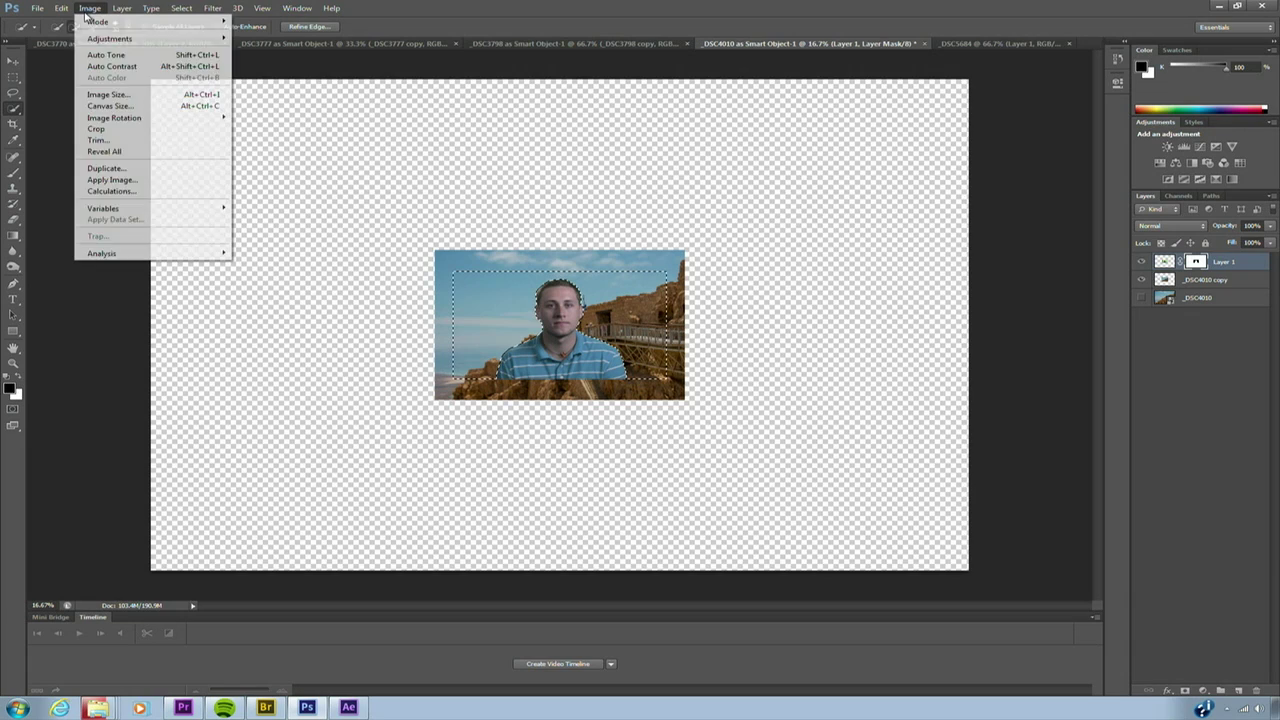
{"action": "left_click", "coordinate": [97, 128]}
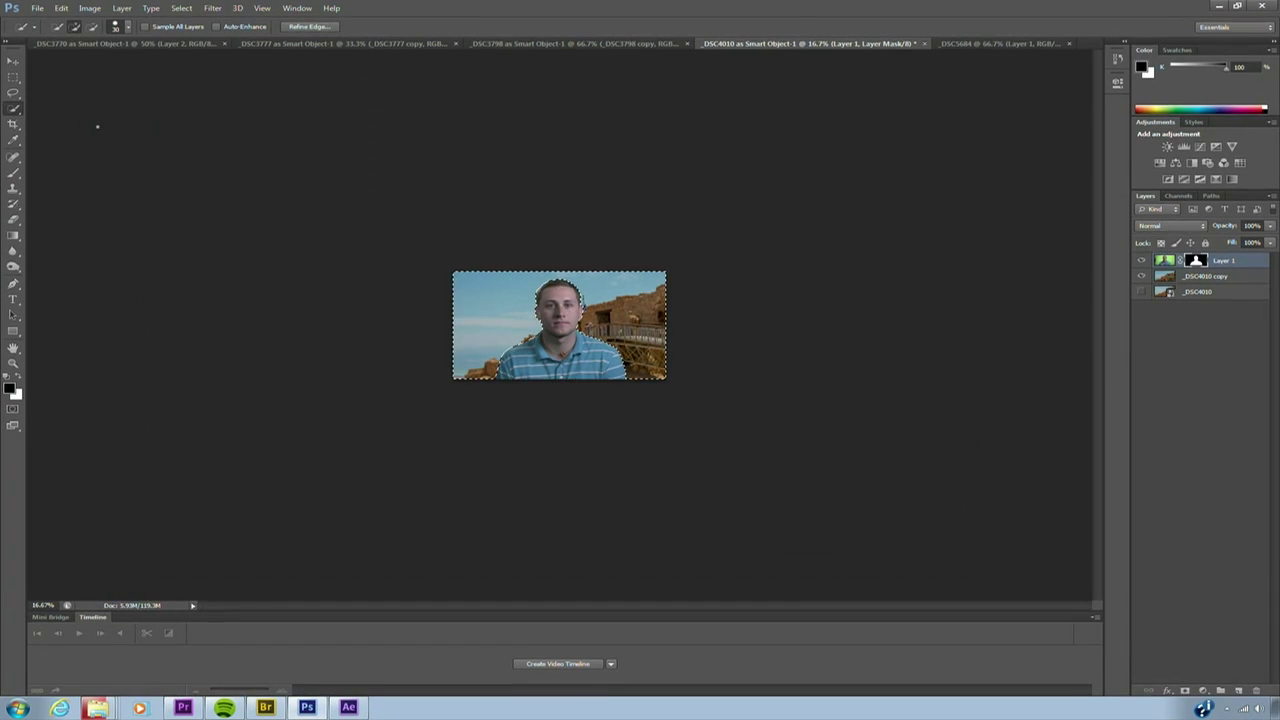
{"action": "key", "text": "ctrl+0"}
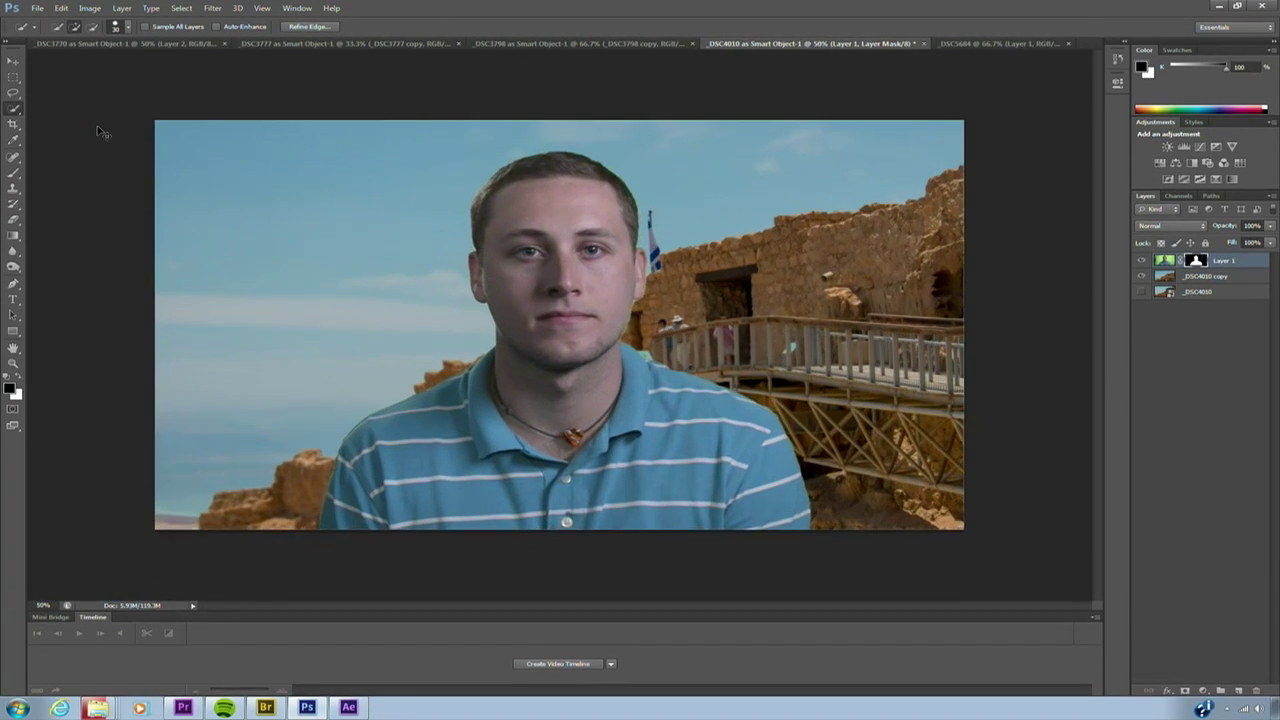
{"action": "key", "text": "ctrl+d"}
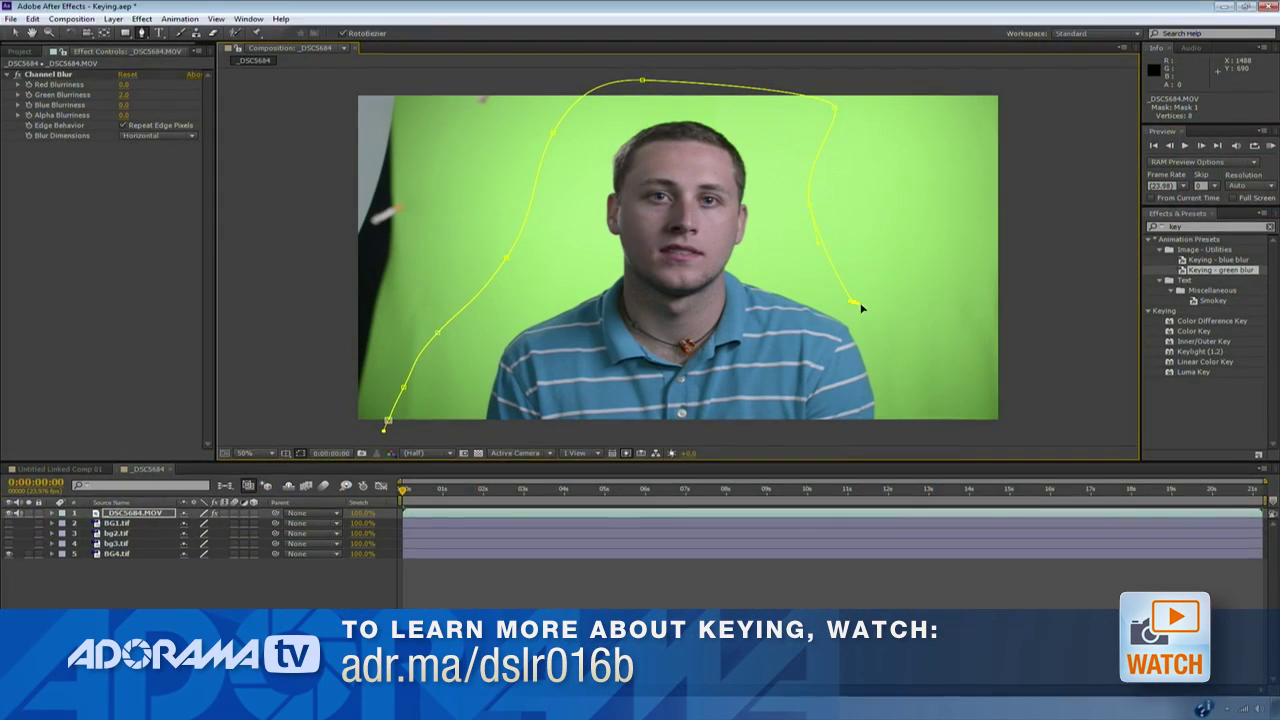
Step: Add the right and bottom-right points to the _DSC5684 subject mask and close it
{"action": "left_click", "coordinate": [945, 348]}
{"action": "left_click", "coordinate": [962, 430]}
{"action": "left_click", "coordinate": [387, 423]}
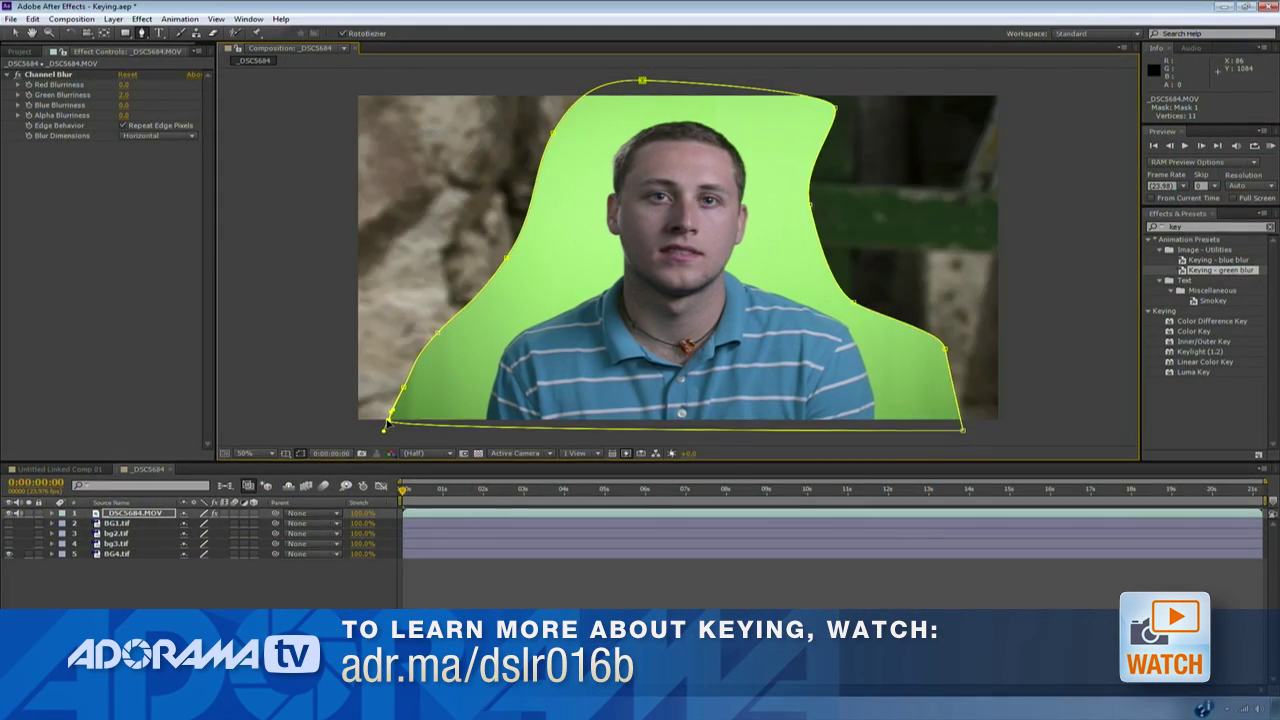